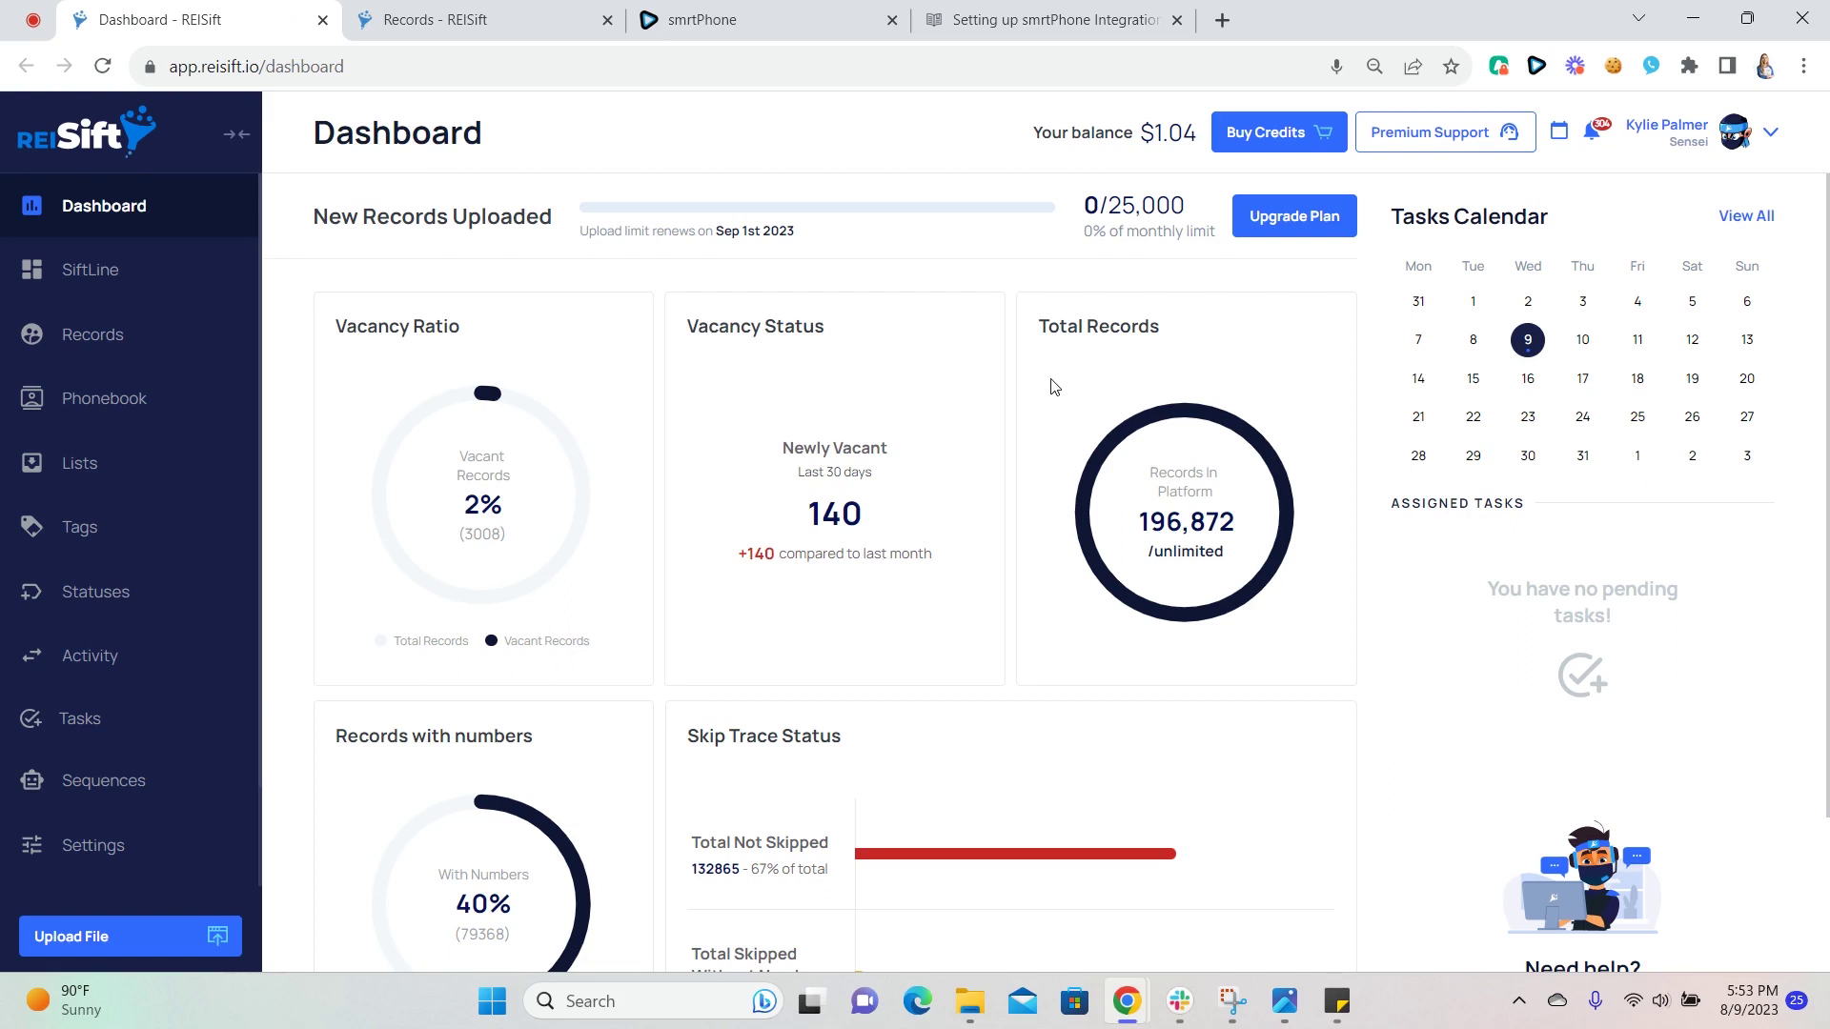
pyautogui.click(476, 19)
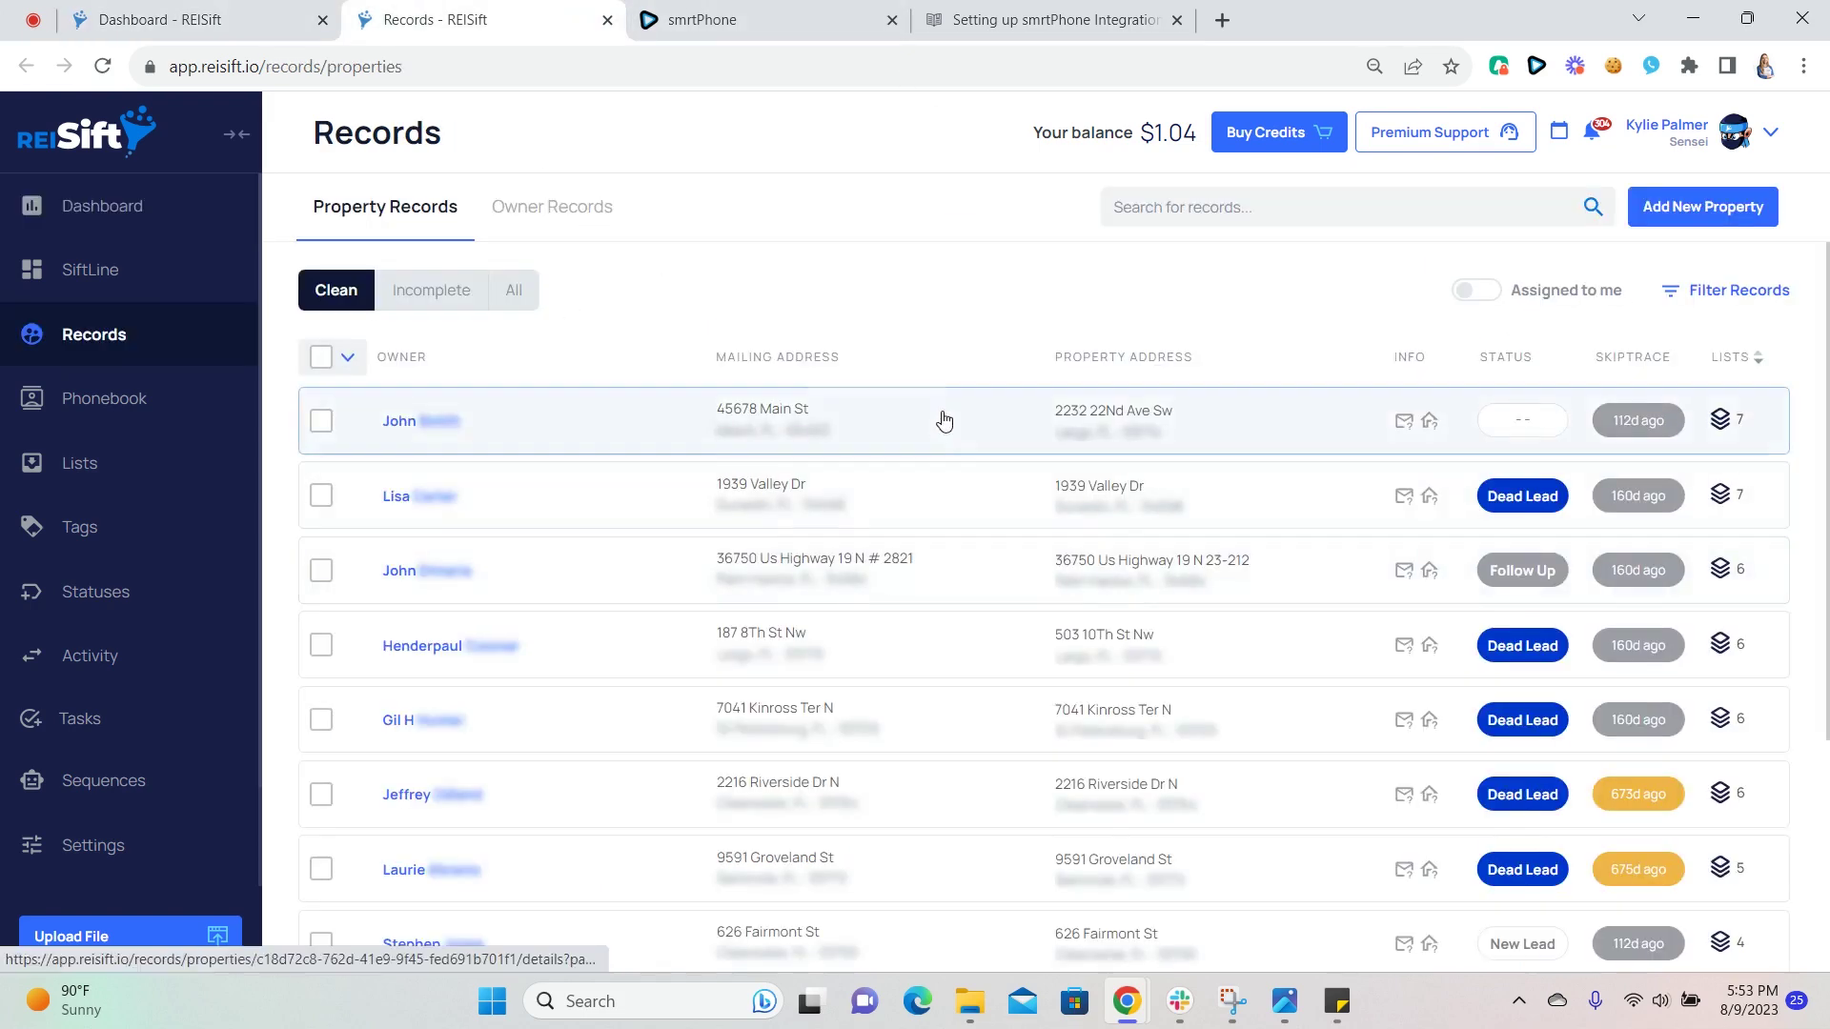
pyautogui.click(1290, 211)
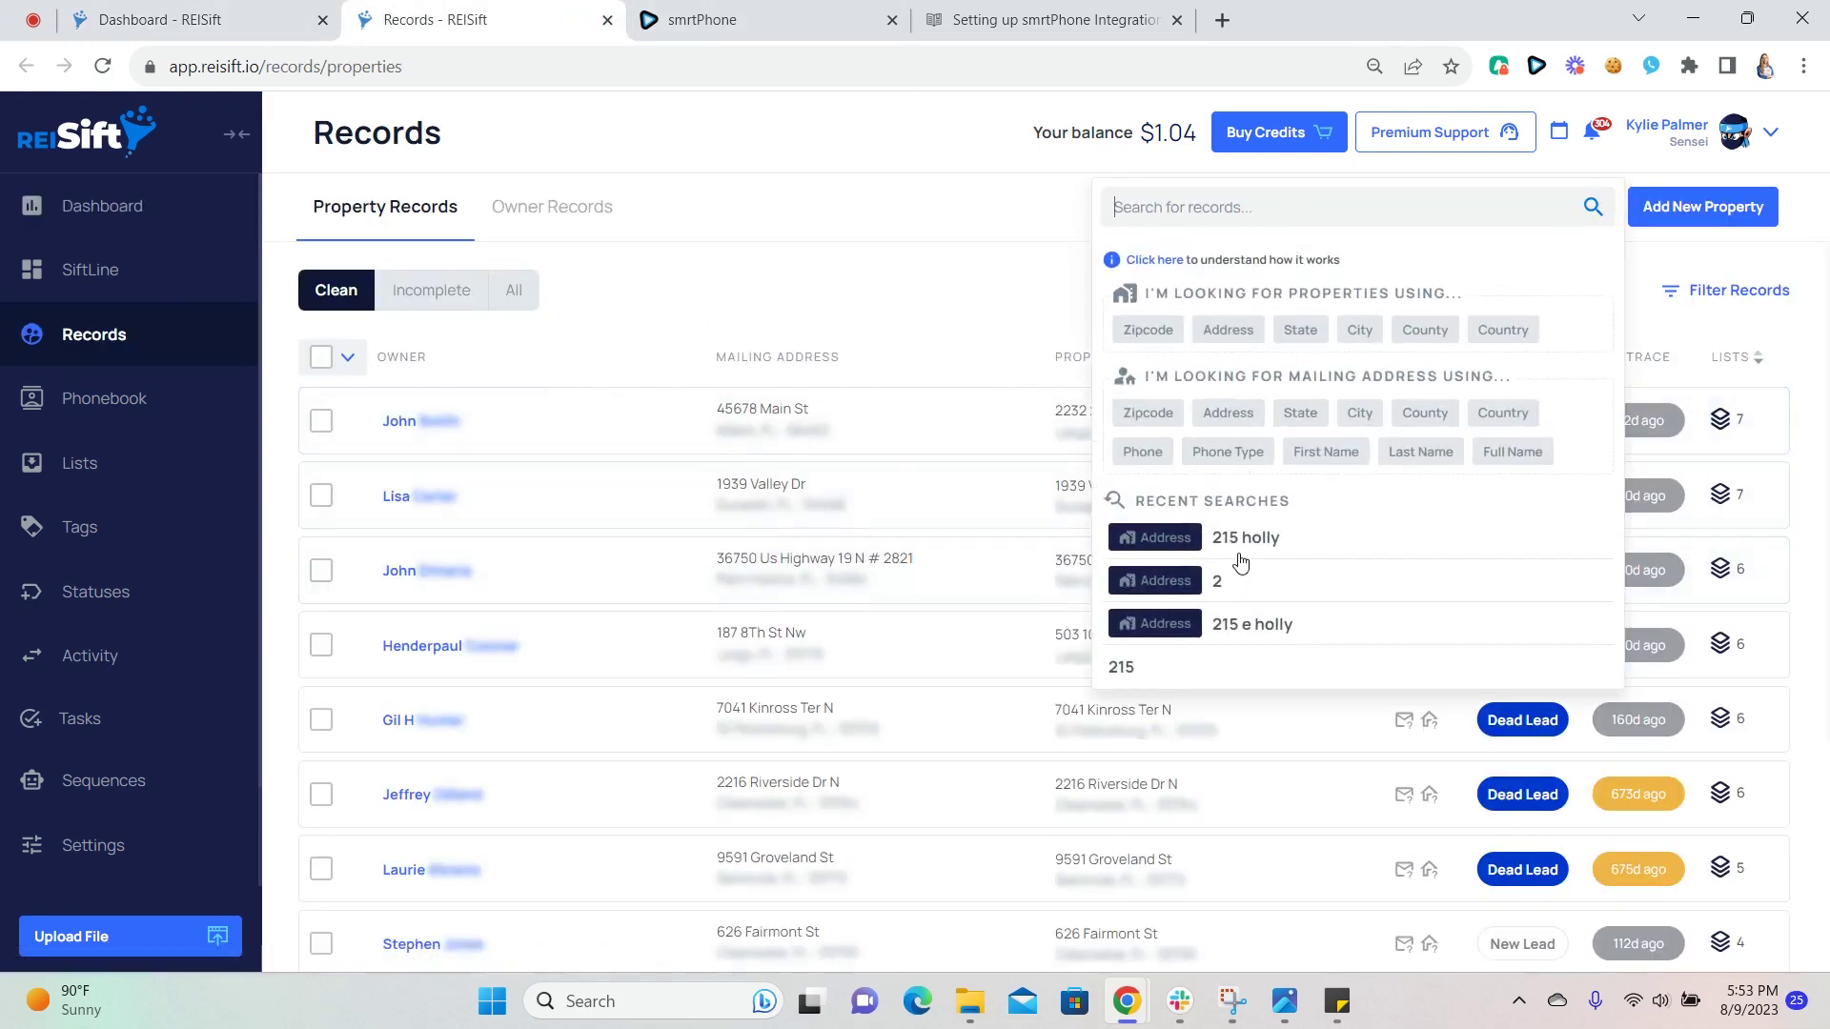
pyautogui.click(1239, 555)
pyautogui.click(972, 430)
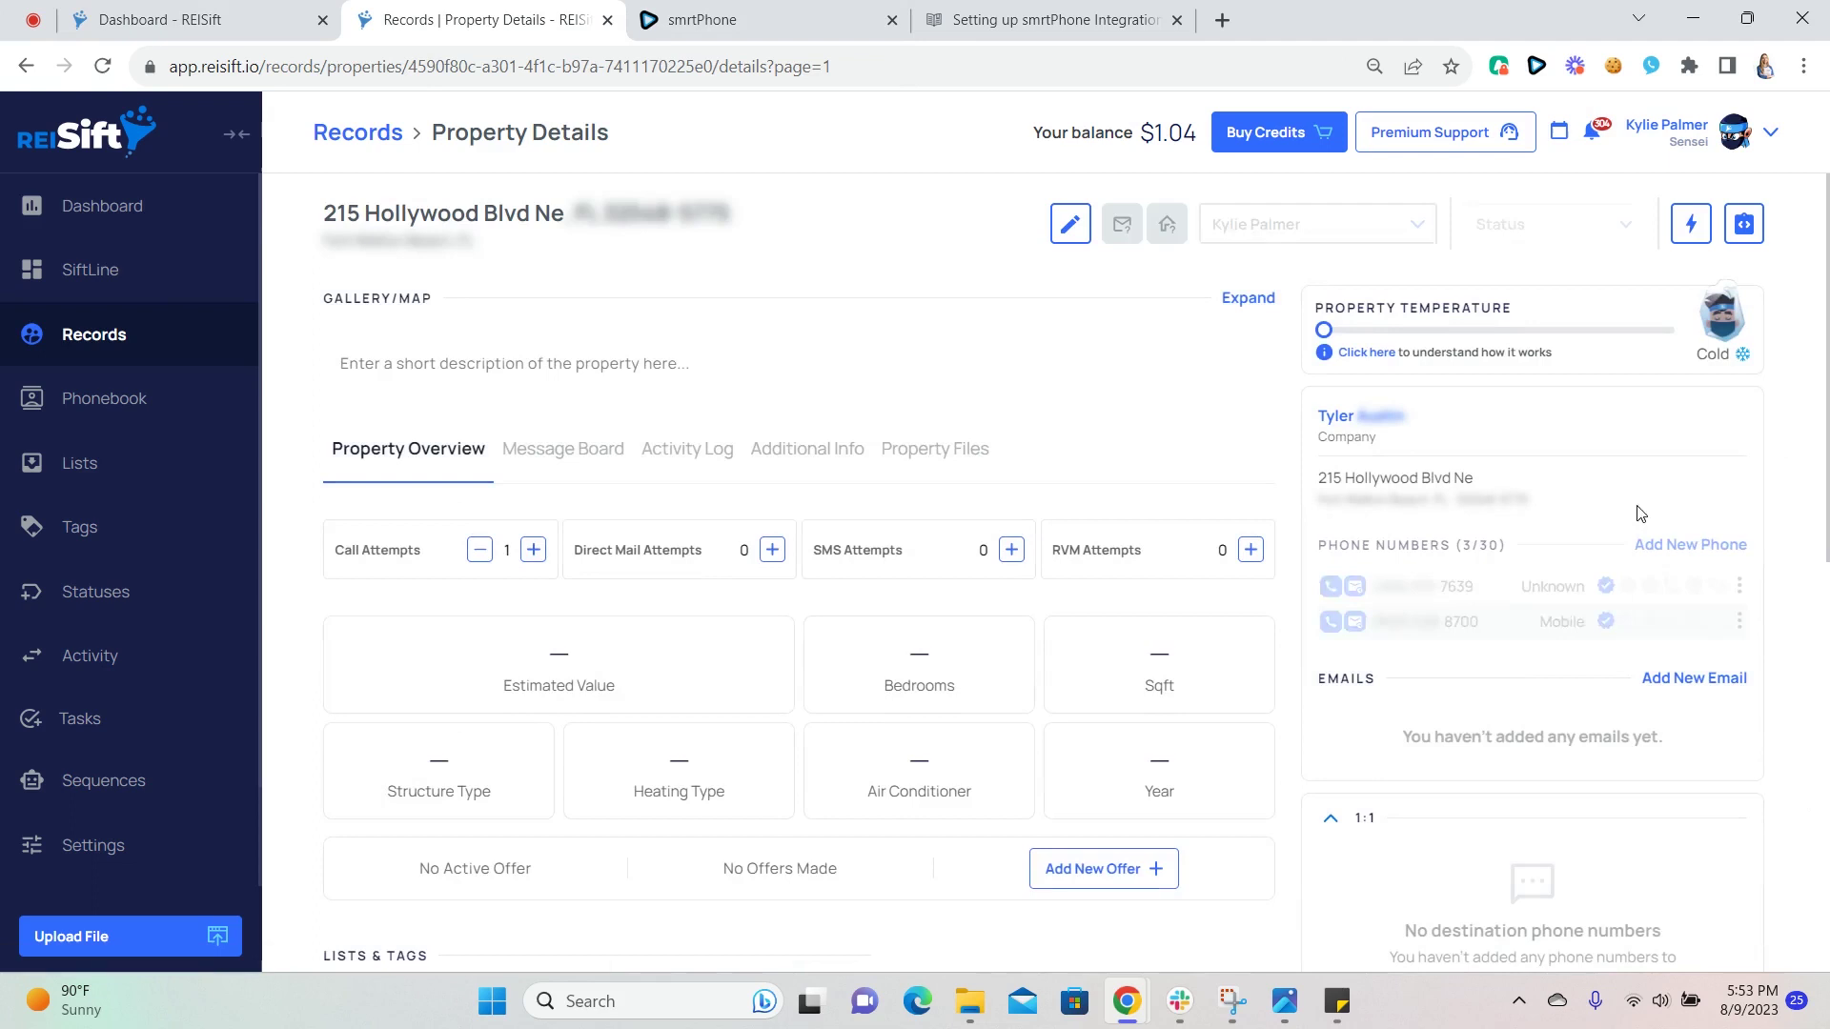
# Look over the property details, then switch to the 'Setting up smrtPhone Integration' help article
pyautogui.scroll(-3, 1617, 563)
pyautogui.scroll(-2, 1618, 564)
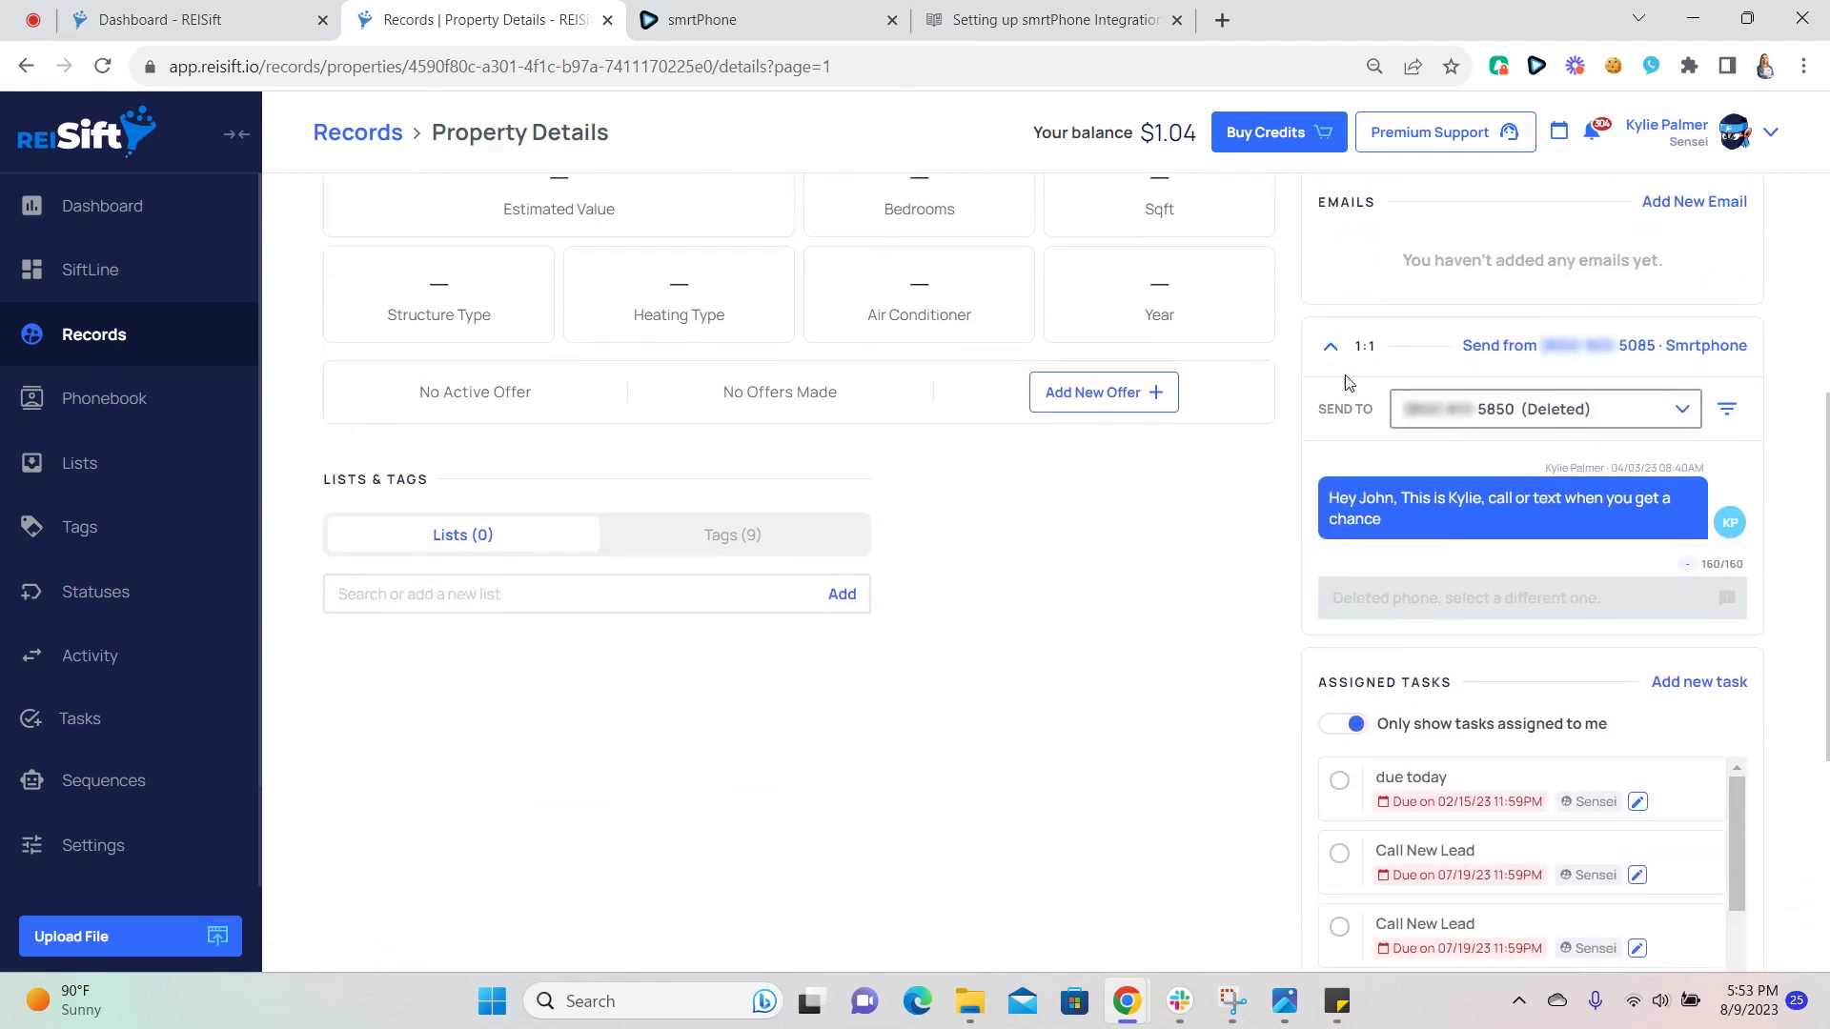
pyautogui.scroll(2, 1392, 363)
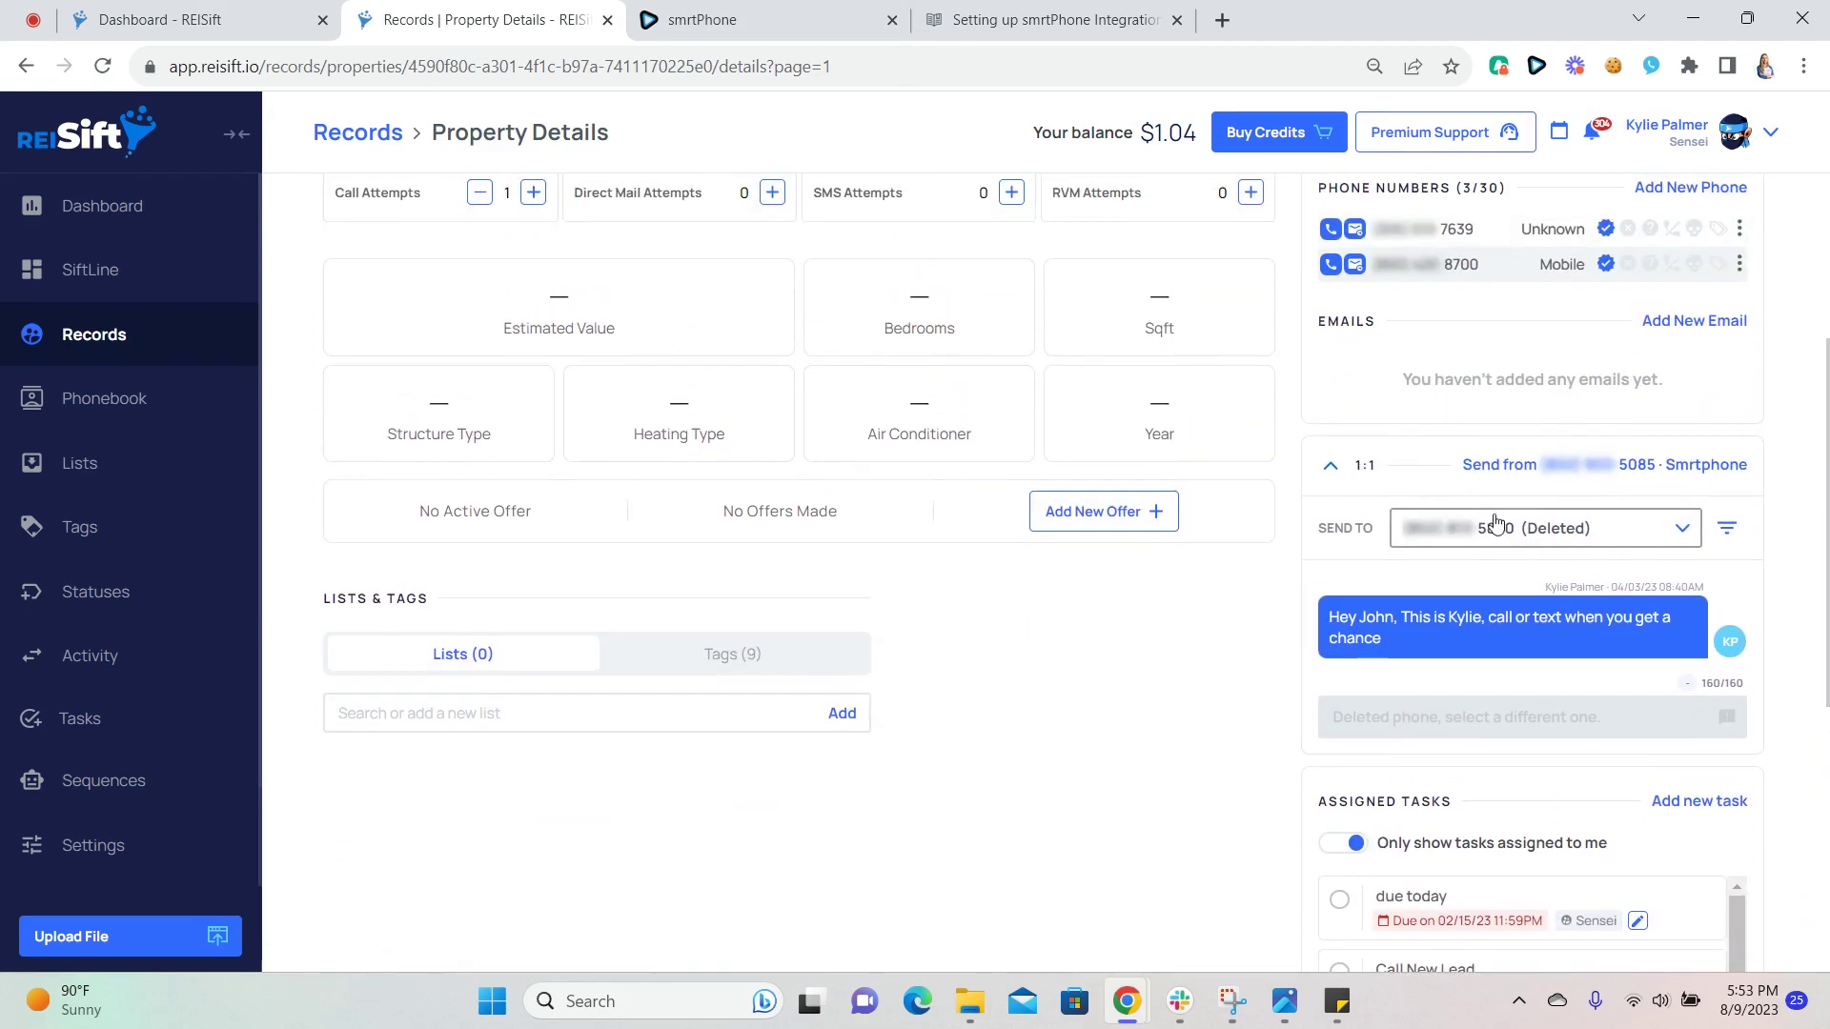
pyautogui.scroll(2, 1480, 513)
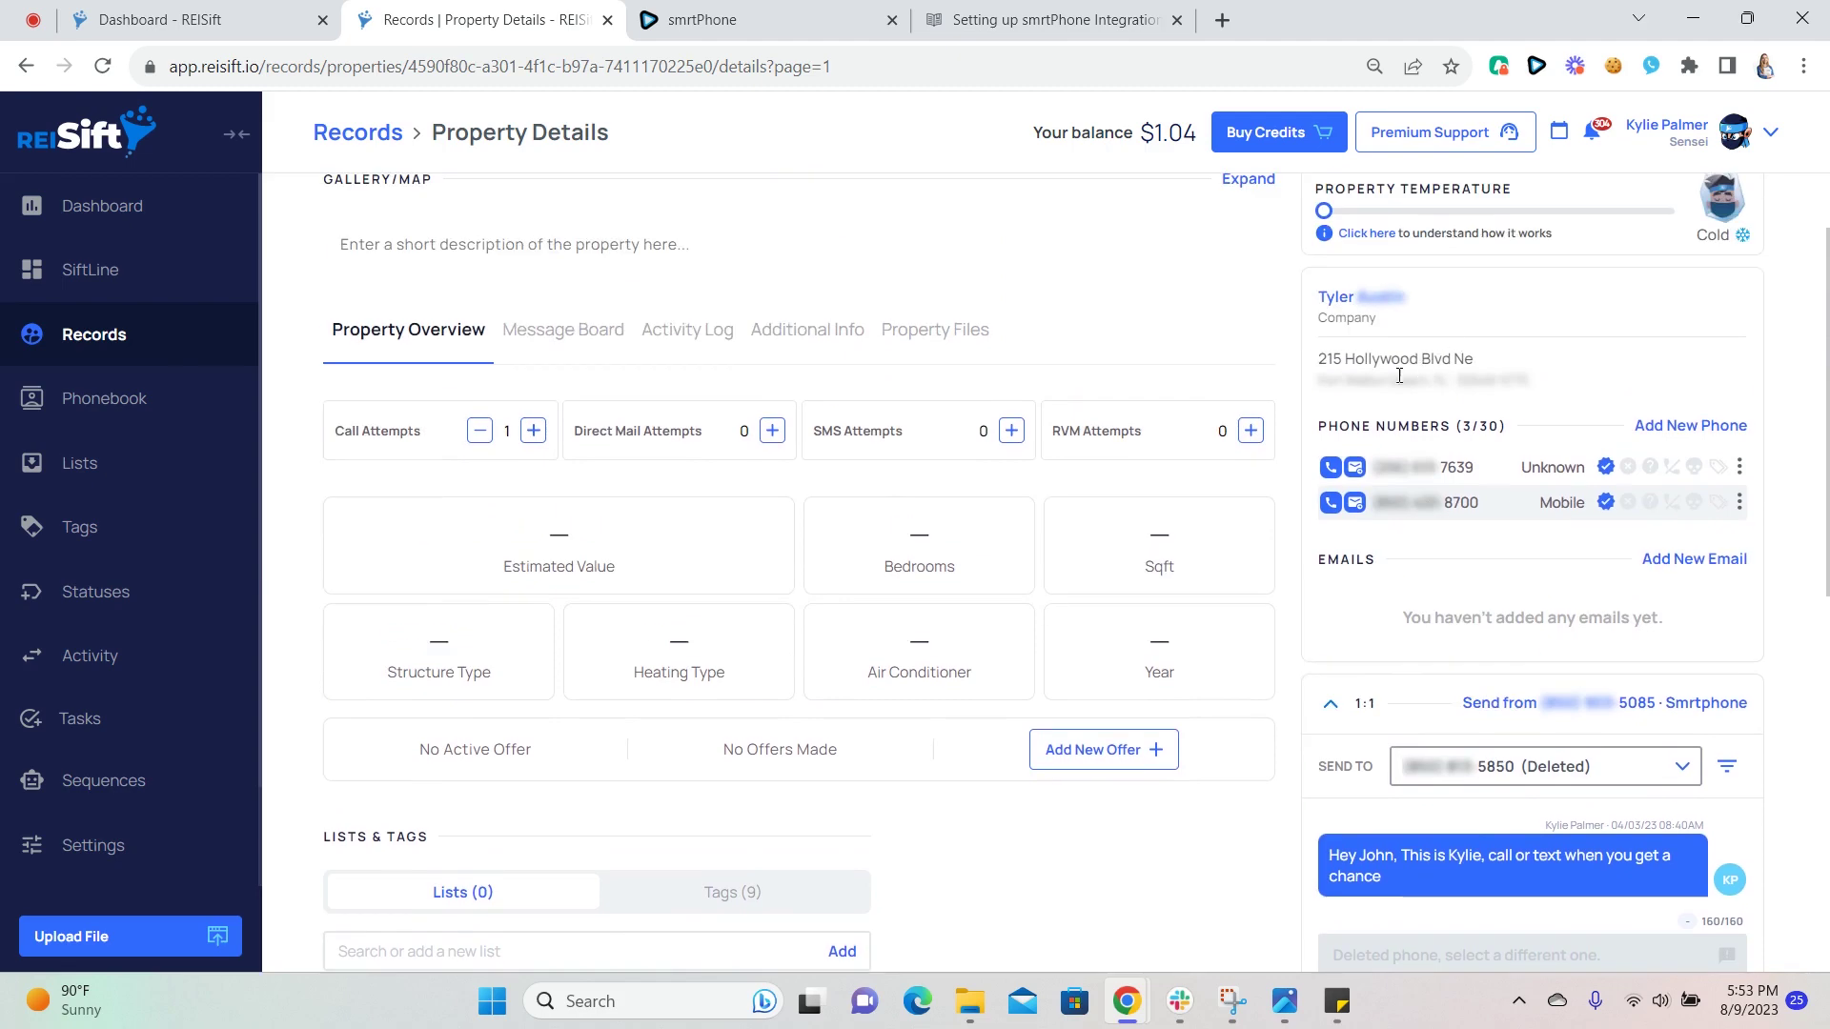
pyautogui.scroll(-1, 1468, 544)
pyautogui.click(1020, 19)
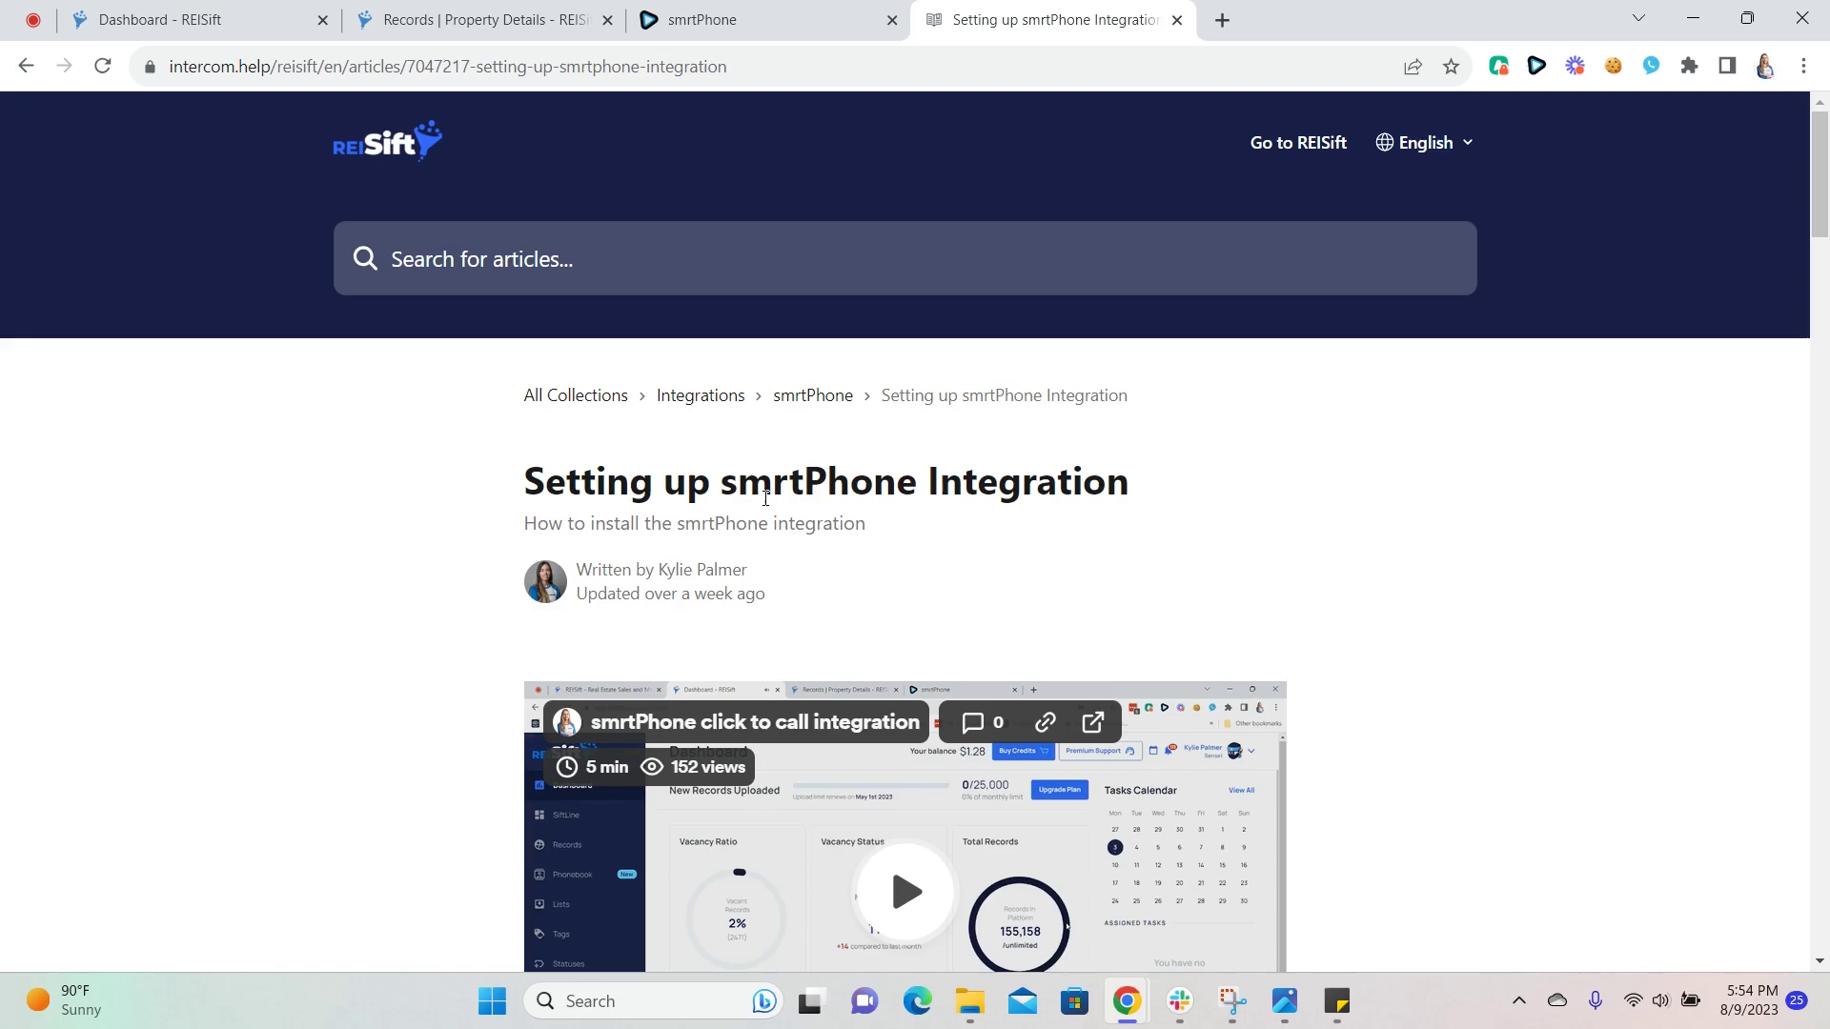
# Skim the smrtPhone integration article, then move to the smrtPhone API Tokens page
pyautogui.scroll(-2, 791, 572)
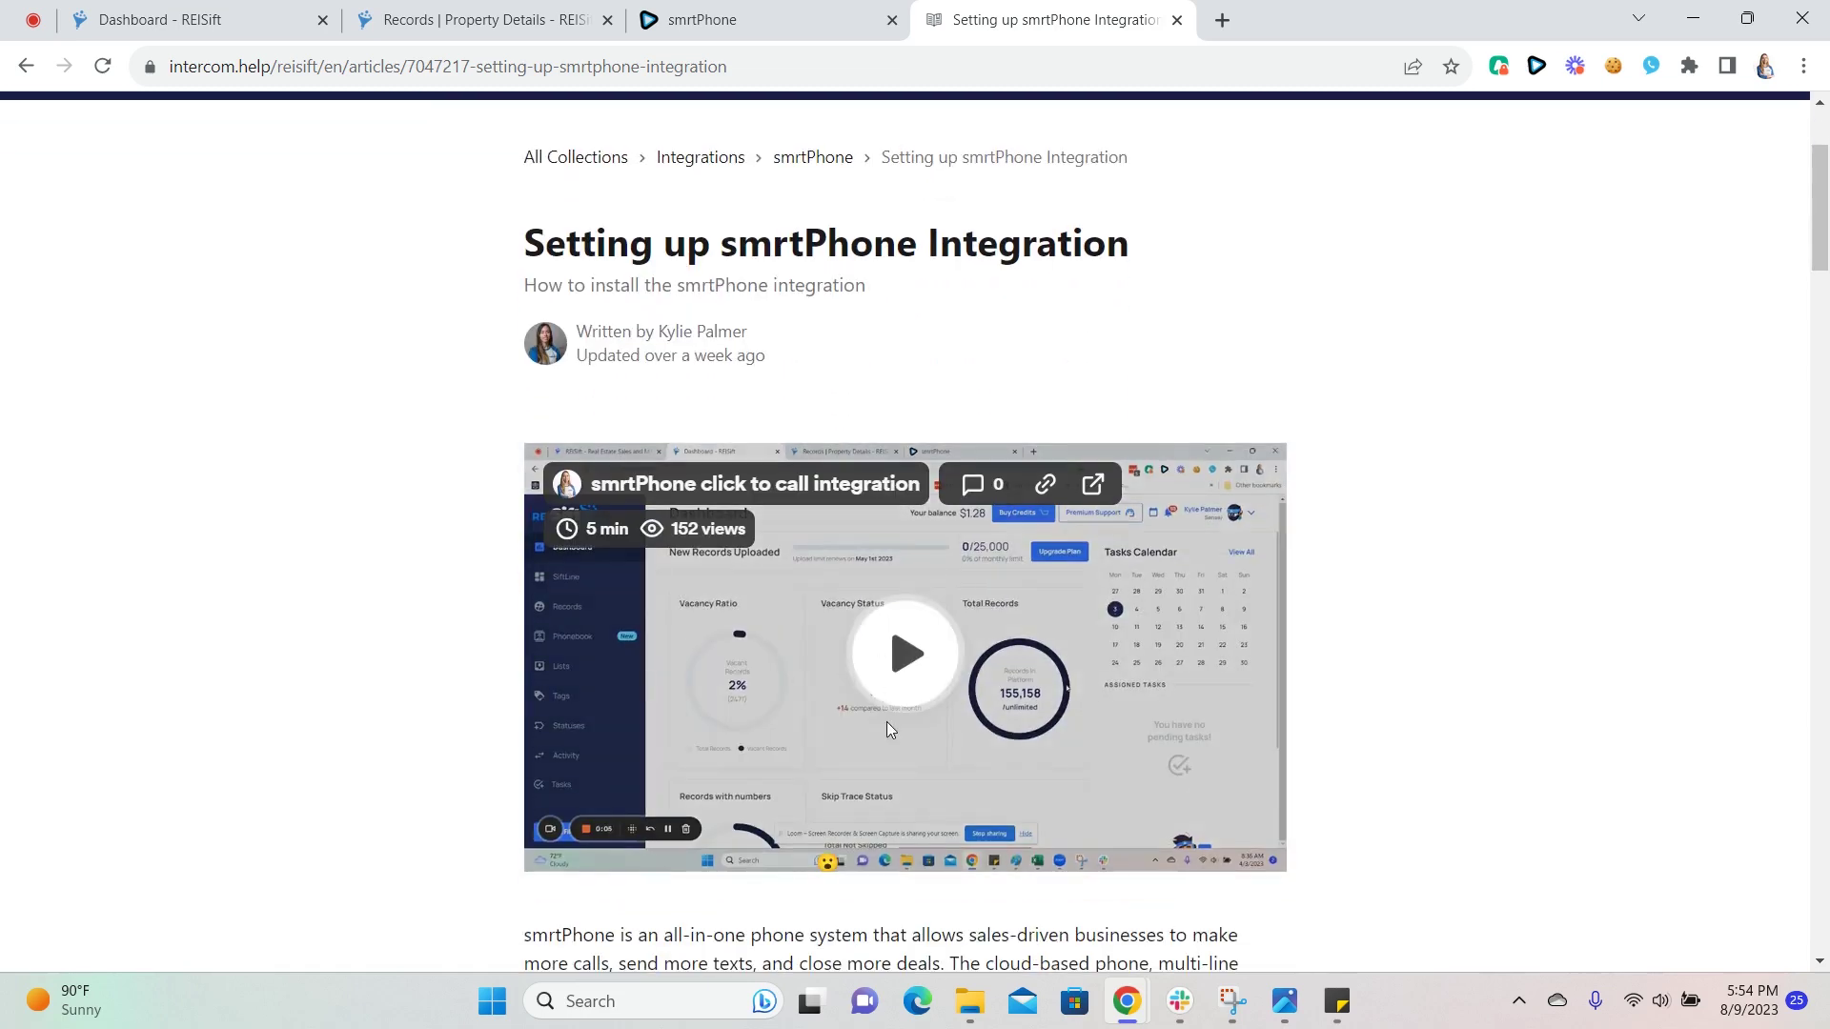
pyautogui.scroll(2, 887, 729)
pyautogui.click(821, 19)
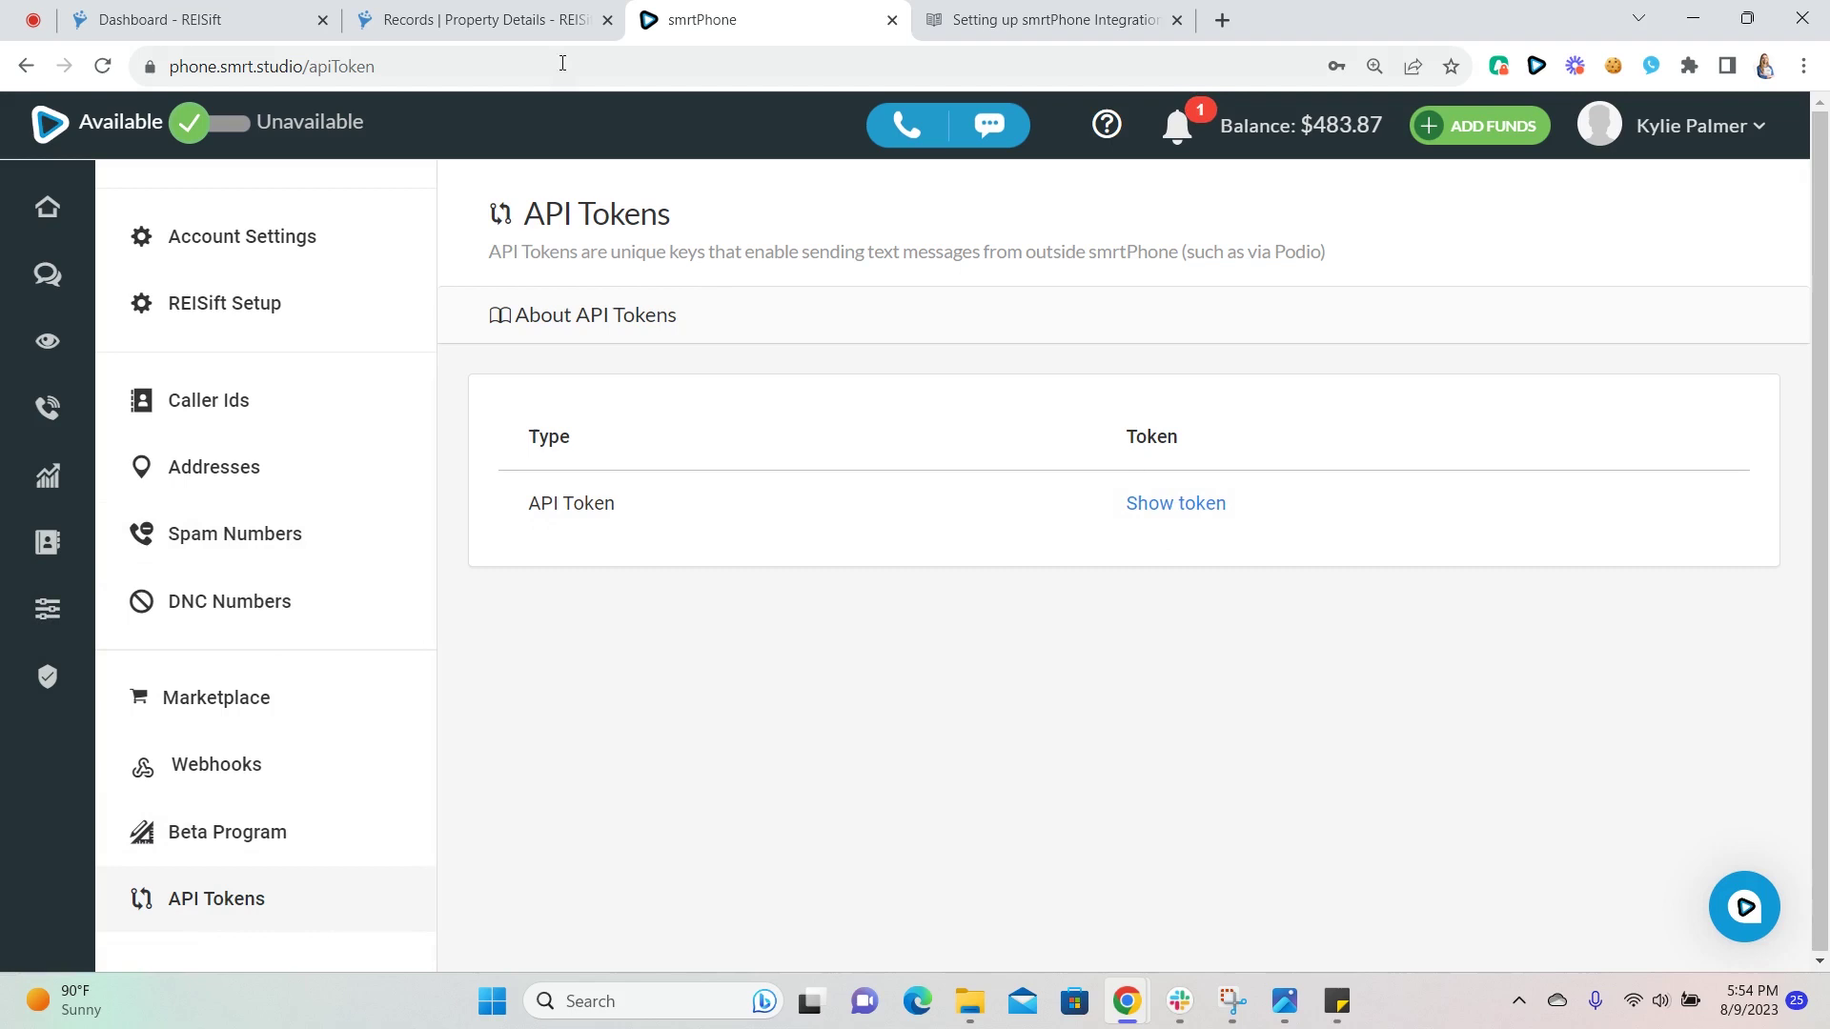
pyautogui.click(545, 14)
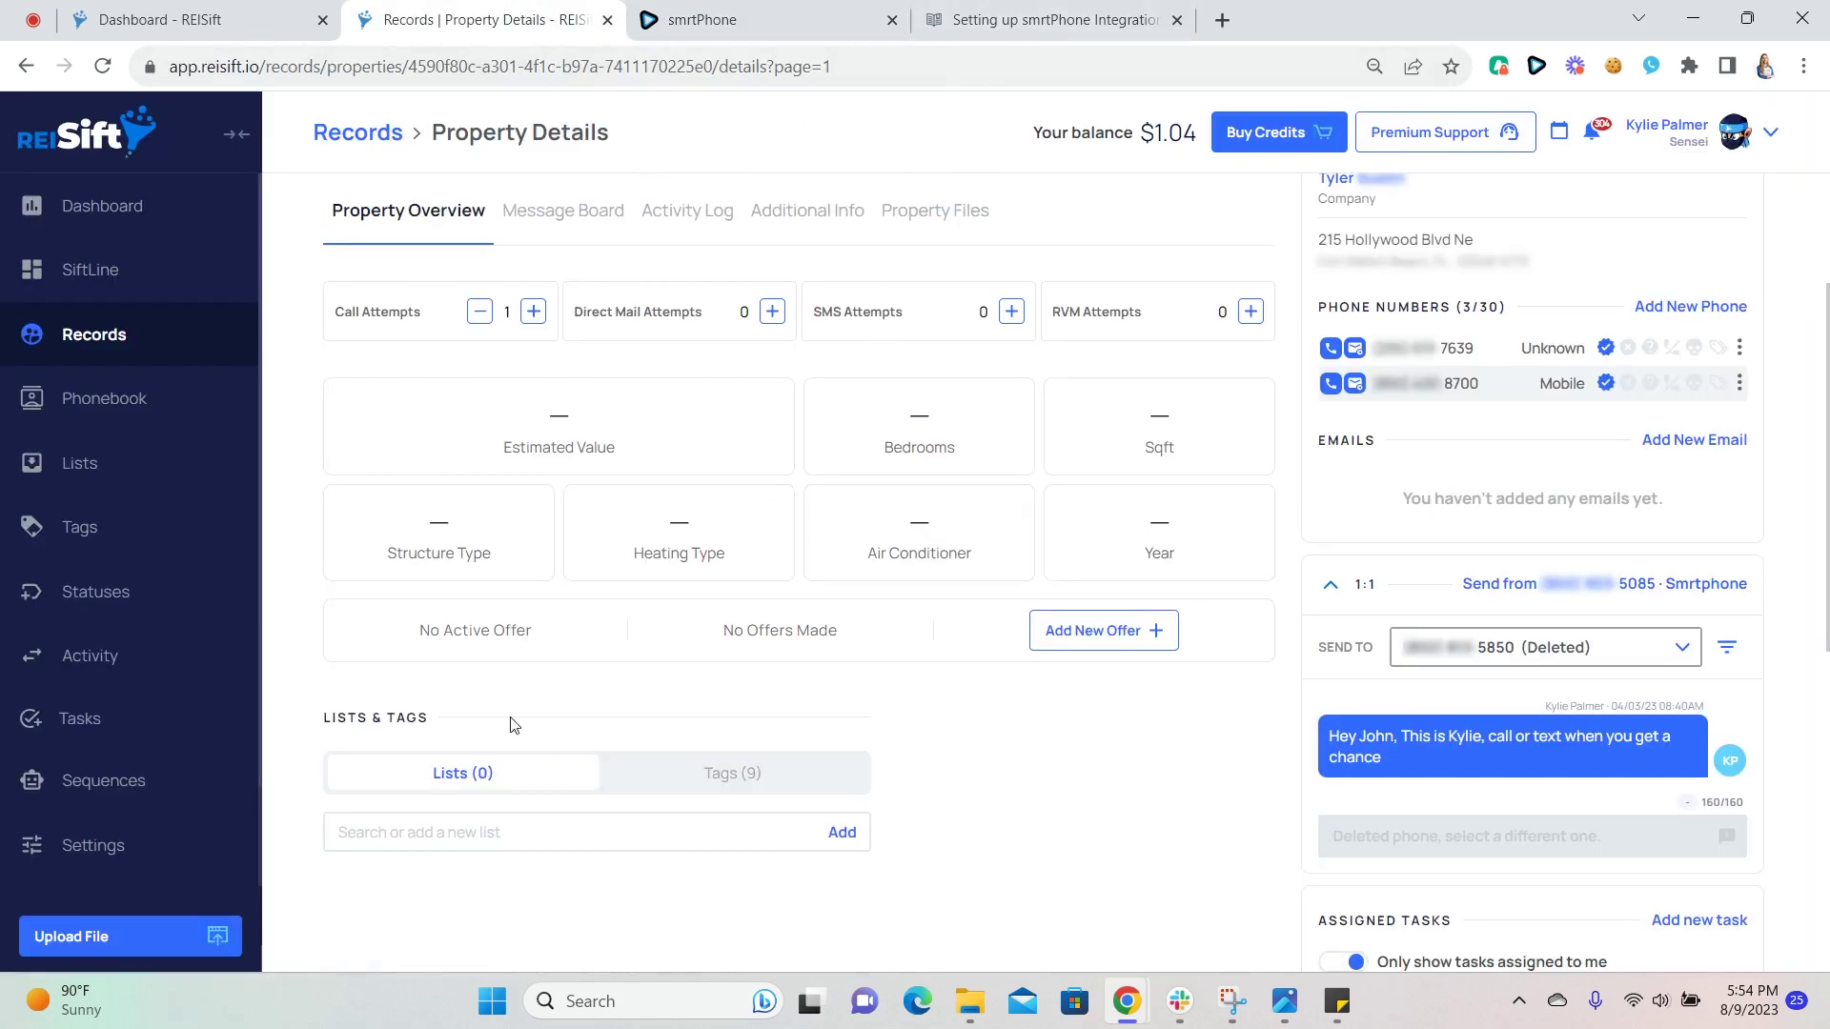
# Go to Settings > Integrations and open the smrtPhone card's API key and user links
pyautogui.click(198, 840)
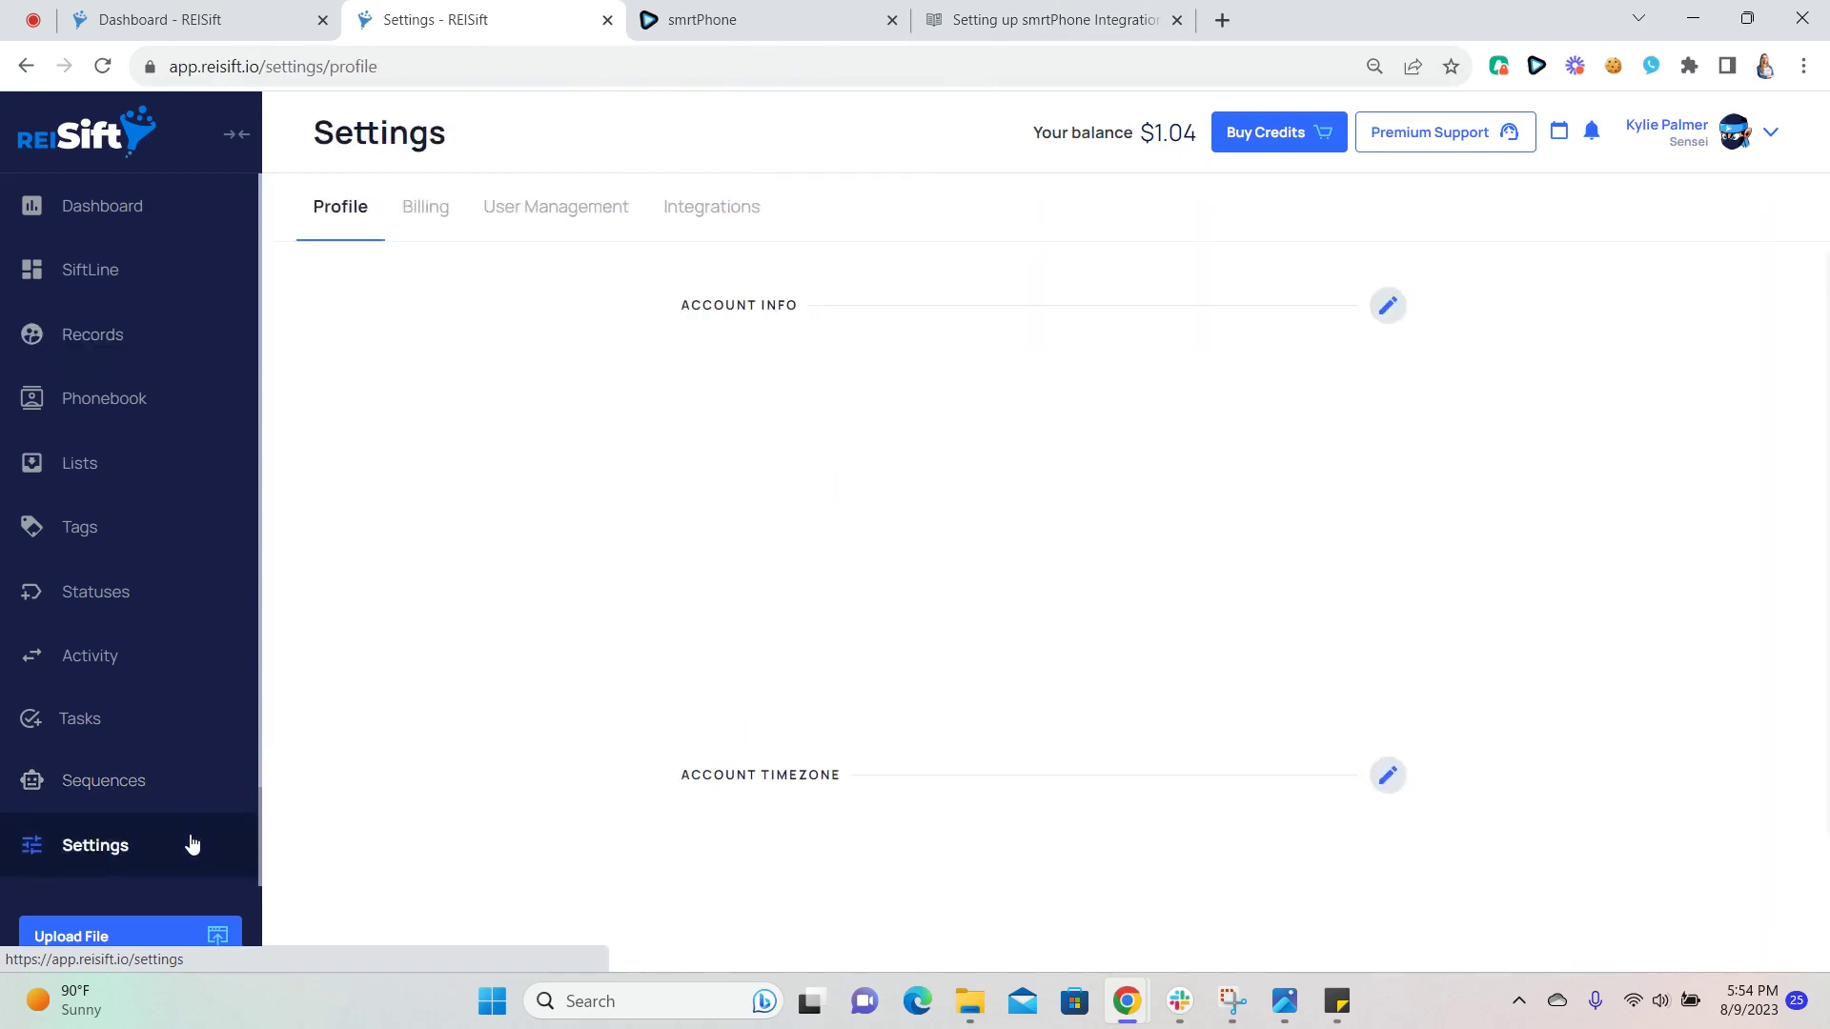
pyautogui.click(741, 218)
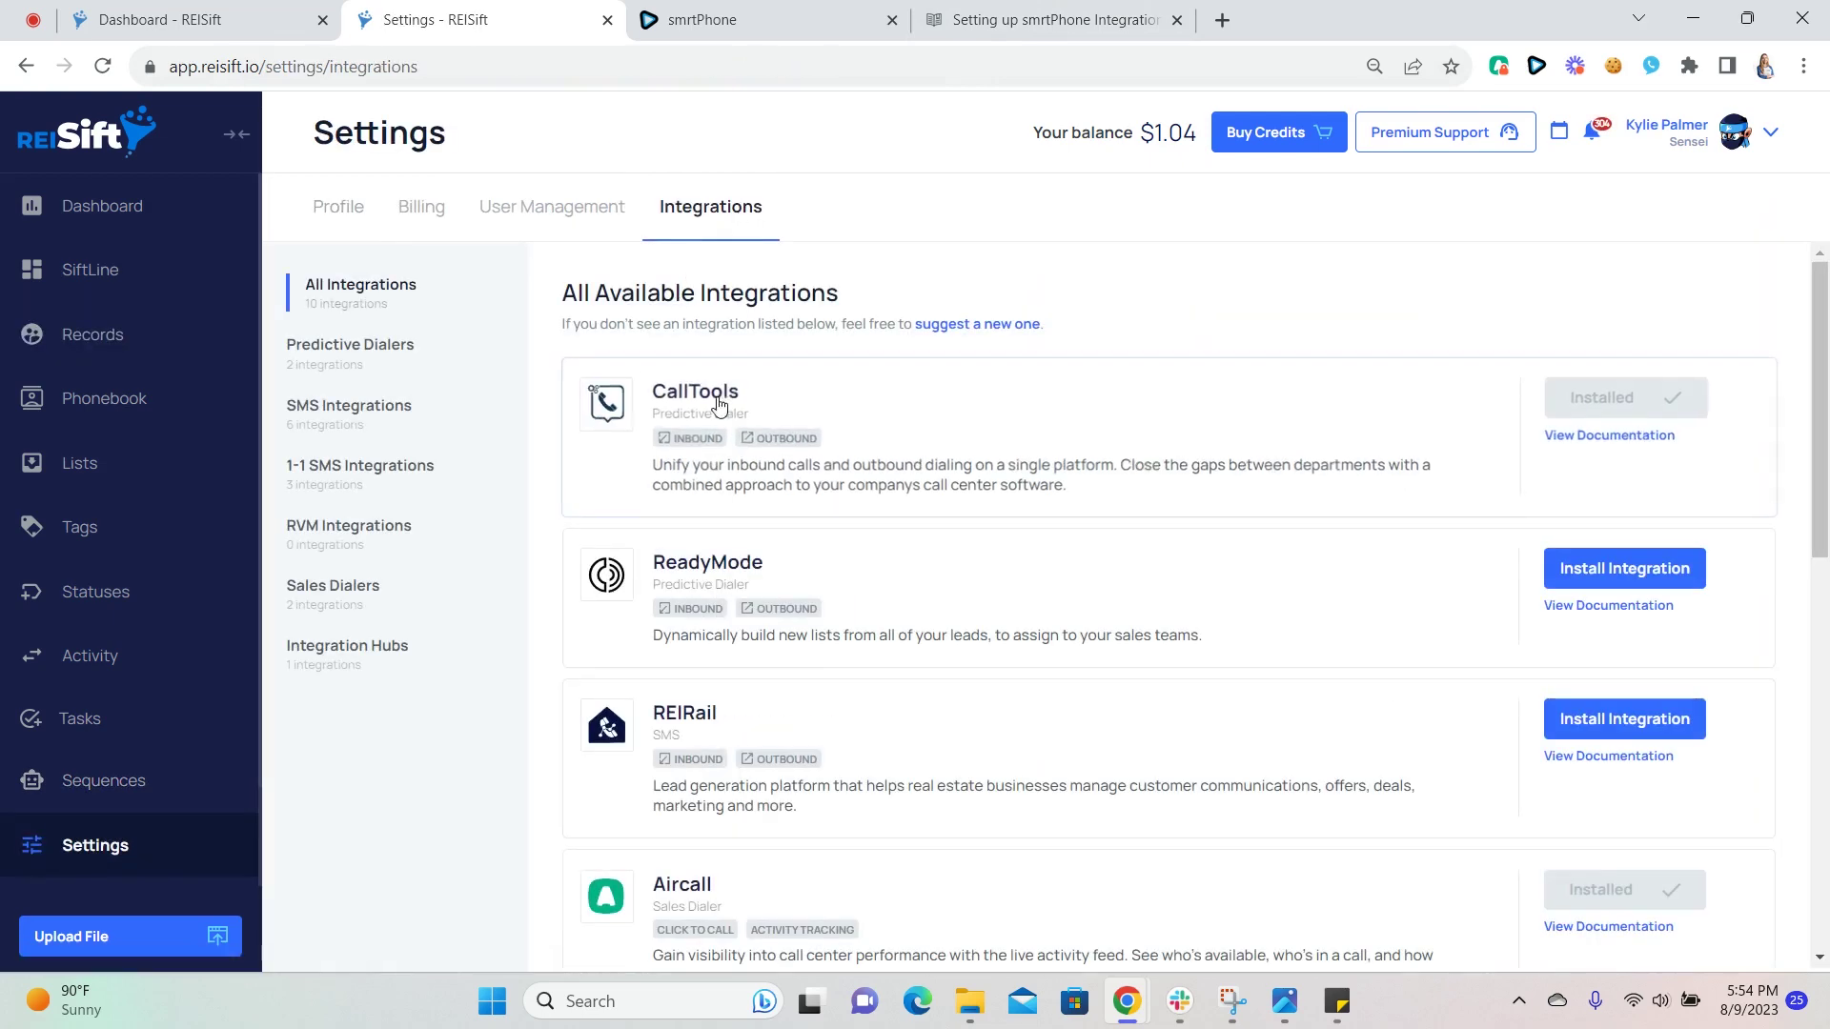
pyautogui.scroll(-3, 976, 396)
pyautogui.scroll(-8, 981, 400)
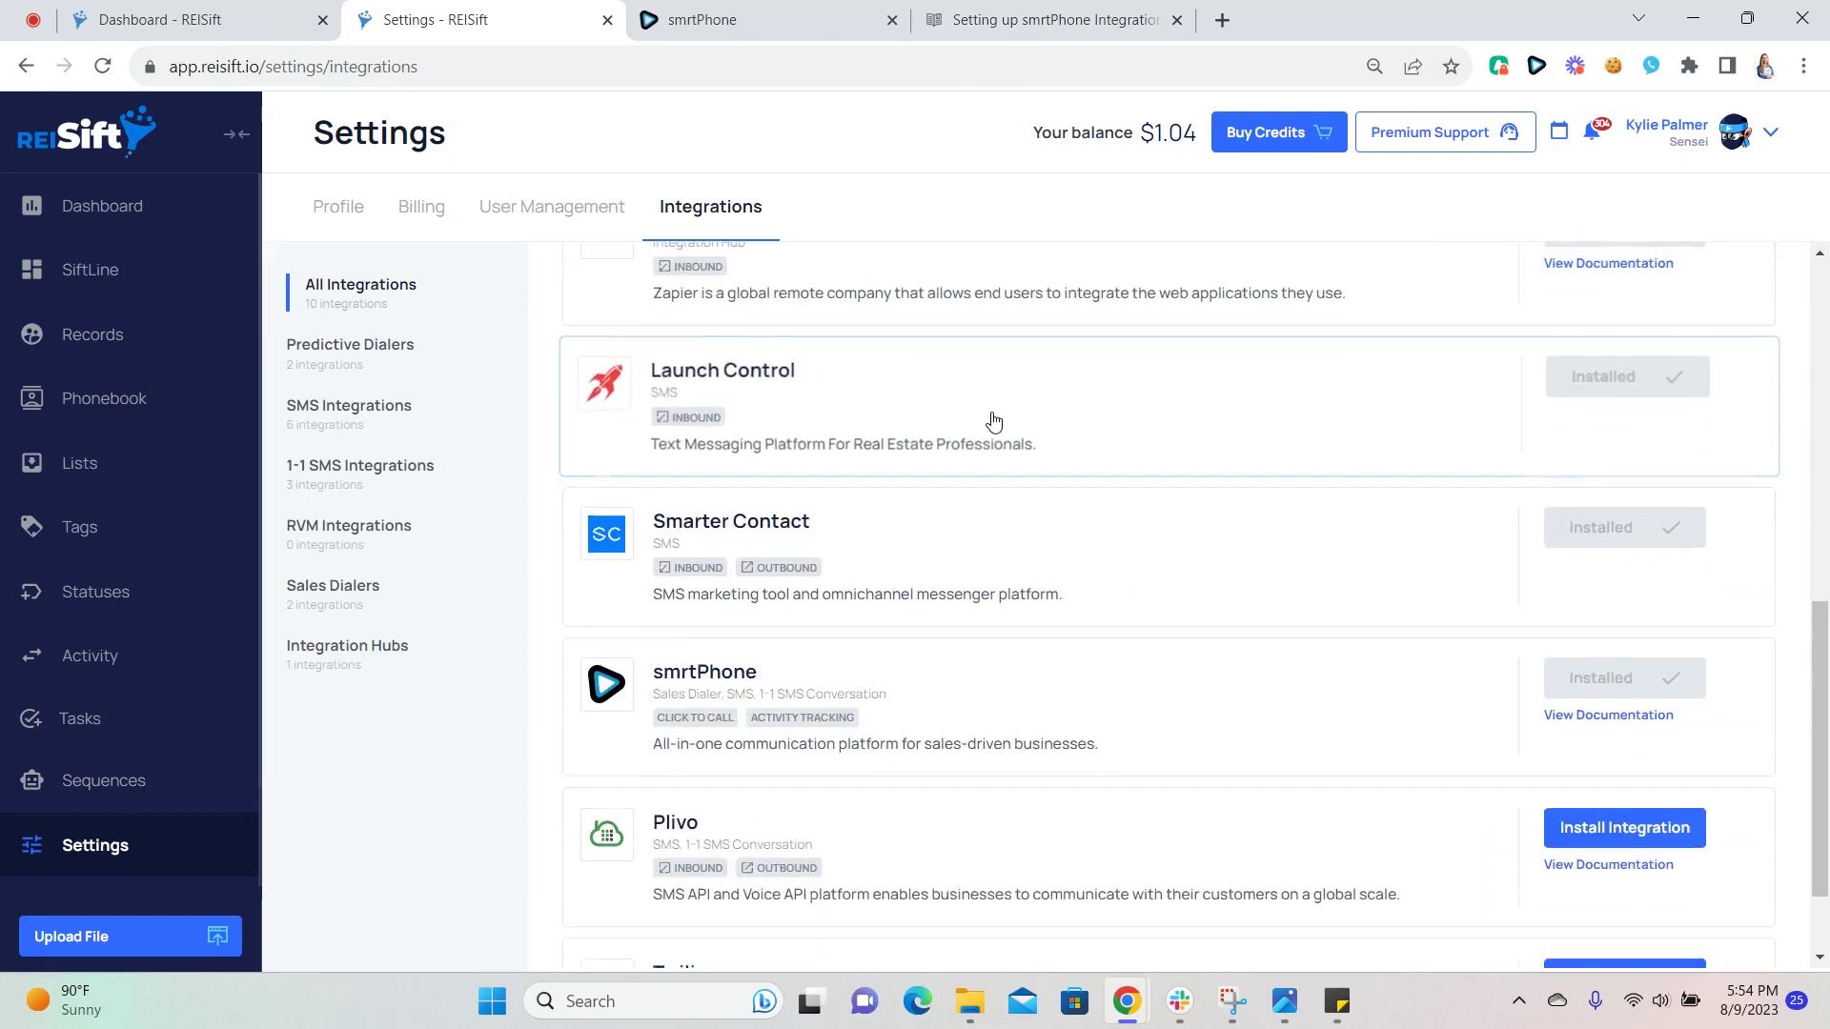
pyautogui.click(943, 569)
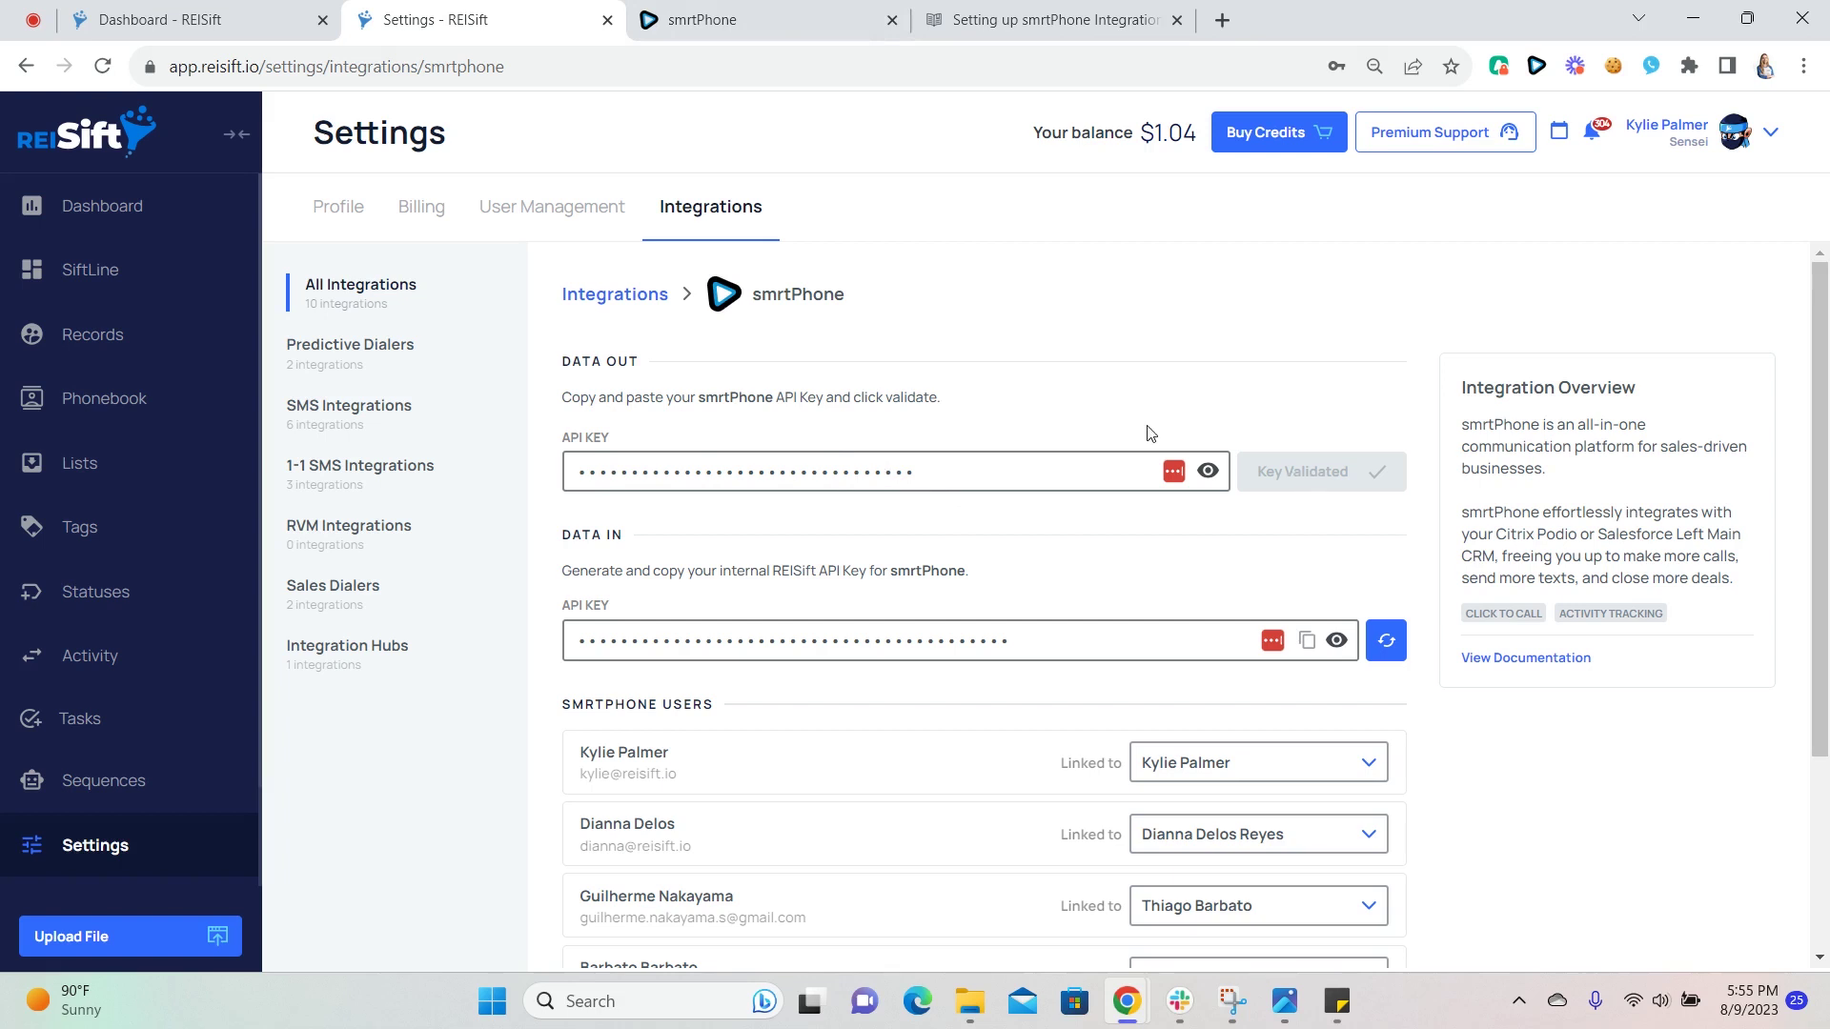
# Filter to 1-1 SMS integrations and open Plivo, pointing out its Auth Token and Auth ID fields
pyautogui.click(393, 488)
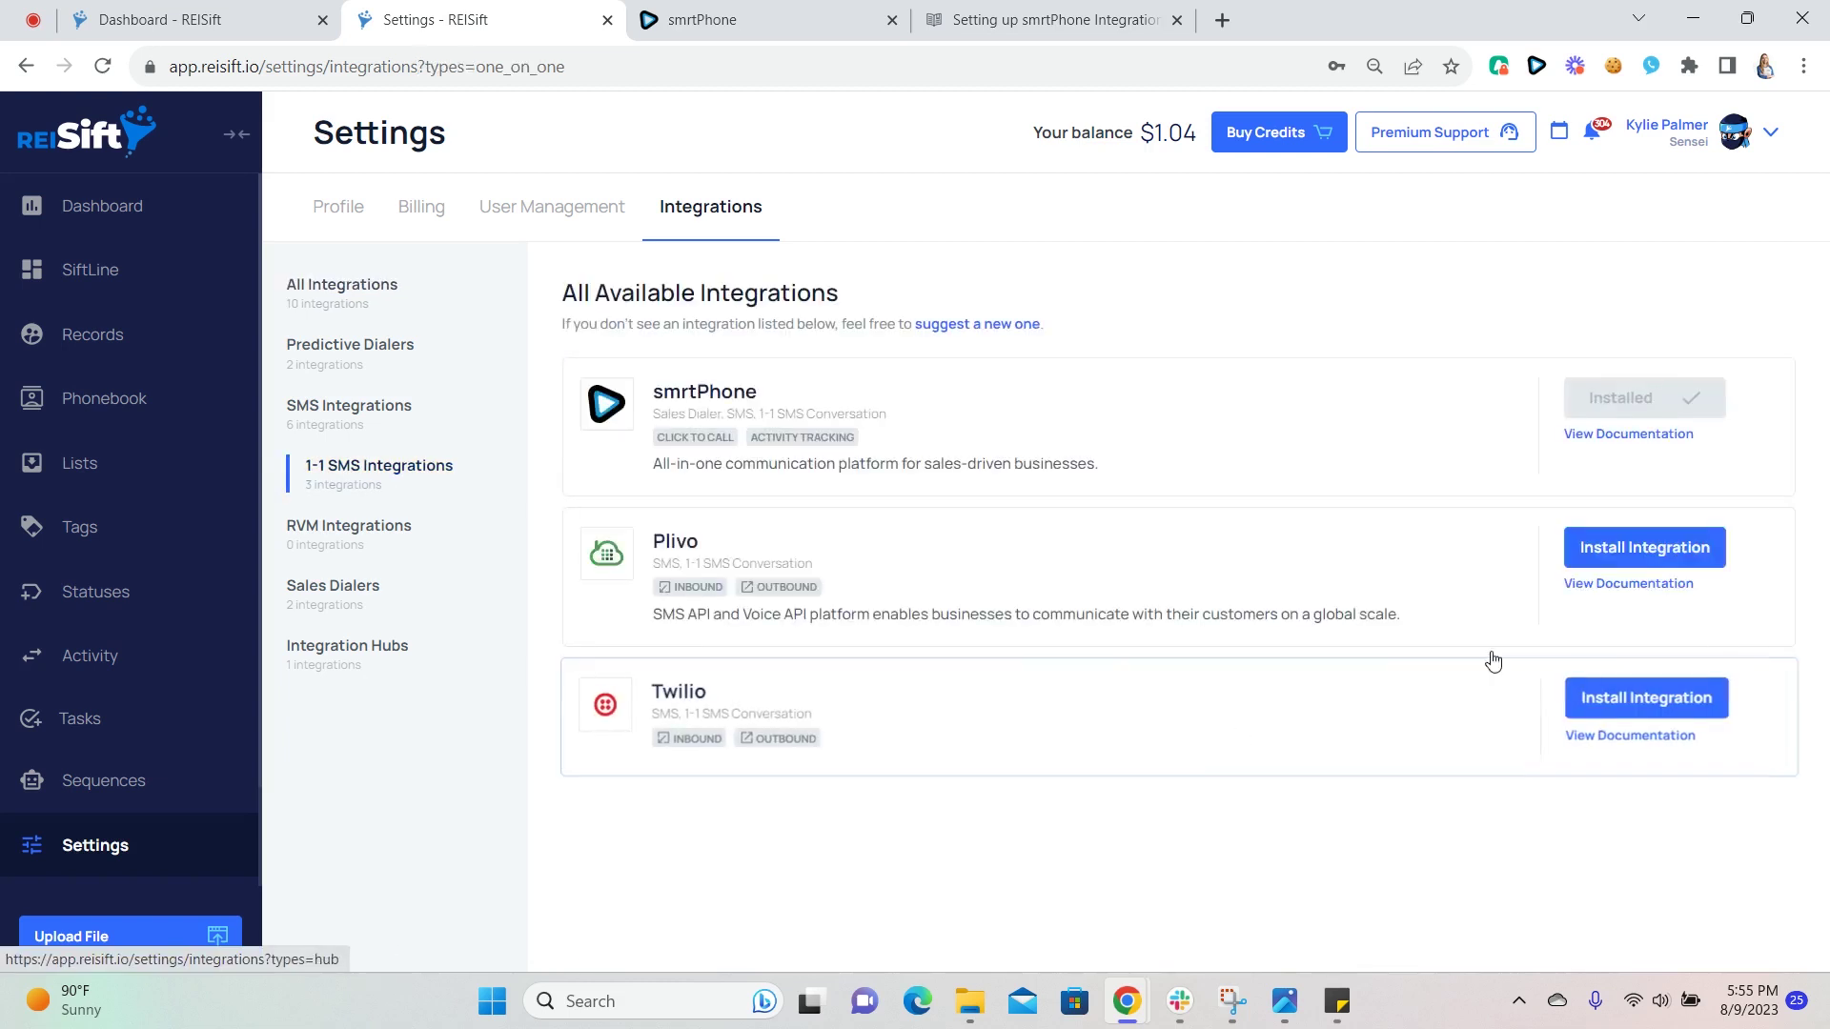
pyautogui.click(1004, 563)
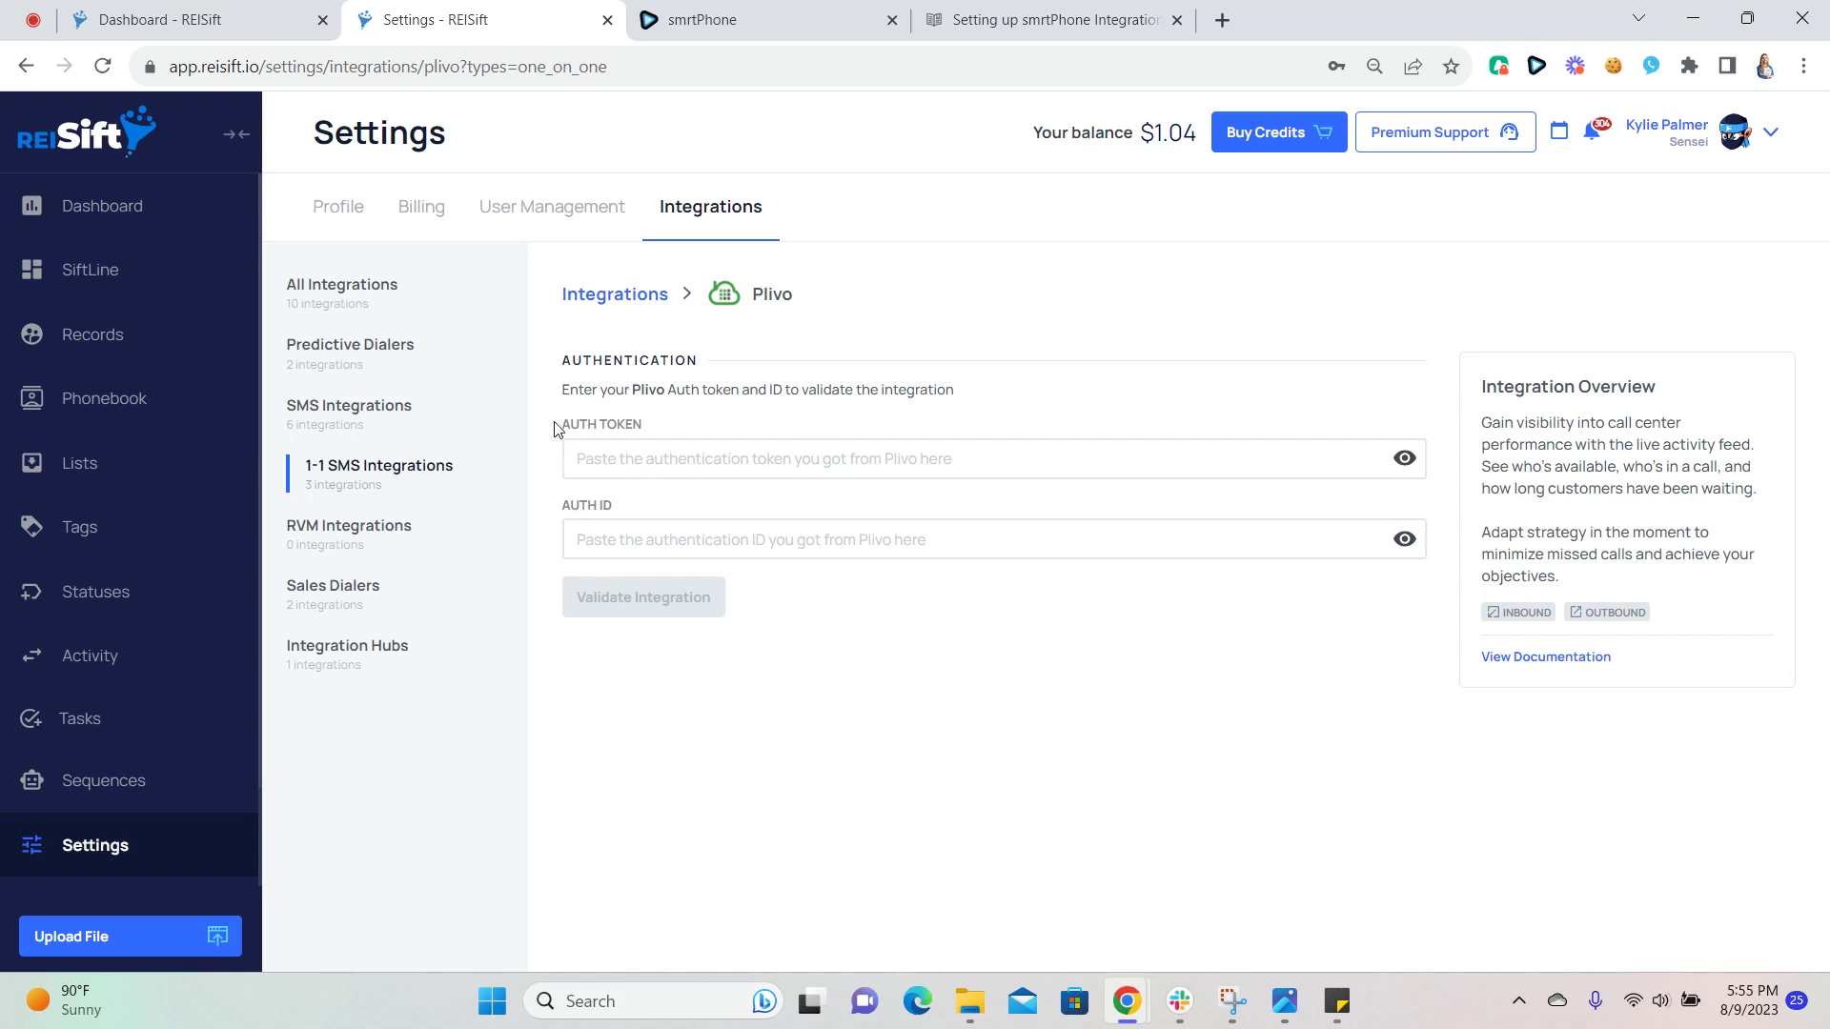
pyautogui.moveTo(562, 425); pyautogui.dragTo(653, 448)
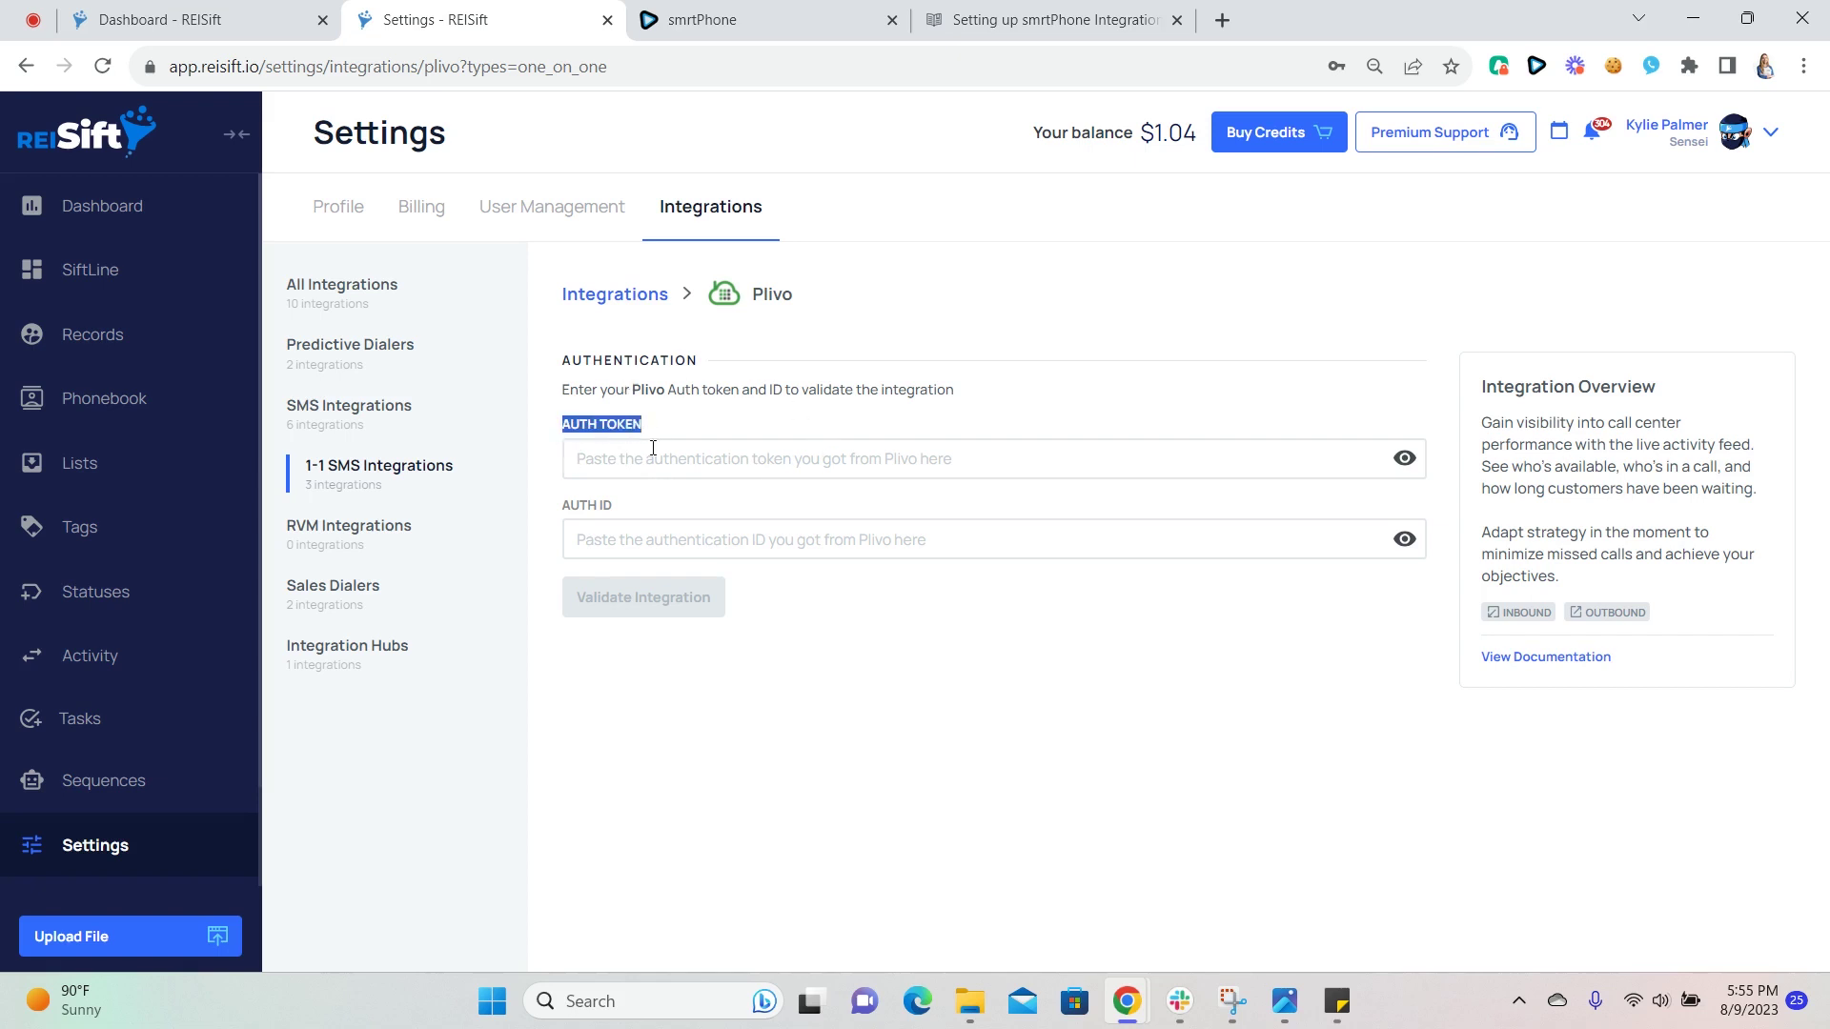
pyautogui.click(598, 524)
pyautogui.moveTo(579, 505); pyautogui.dragTo(618, 507)
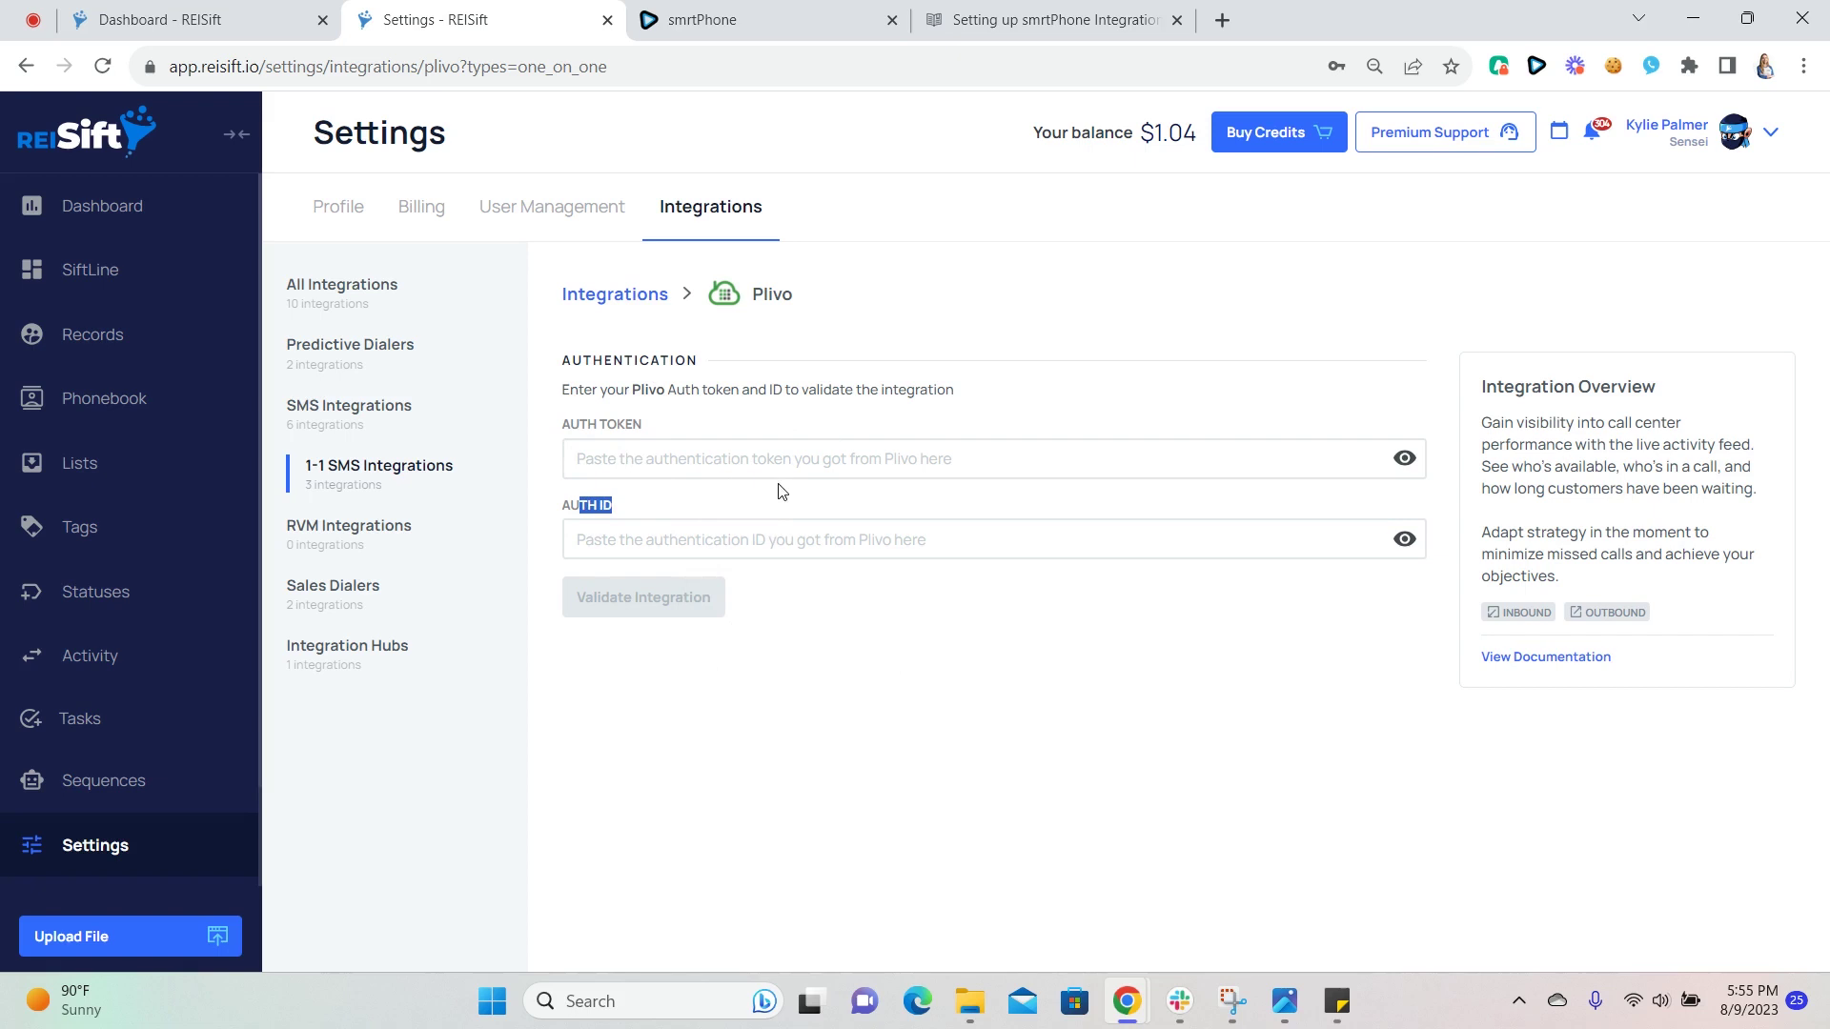
pyautogui.click(803, 606)
# Open the Twilio 1-1 SMS integration and inspect its empty Auth Token and Account SID fields
pyautogui.click(433, 474)
pyautogui.click(941, 699)
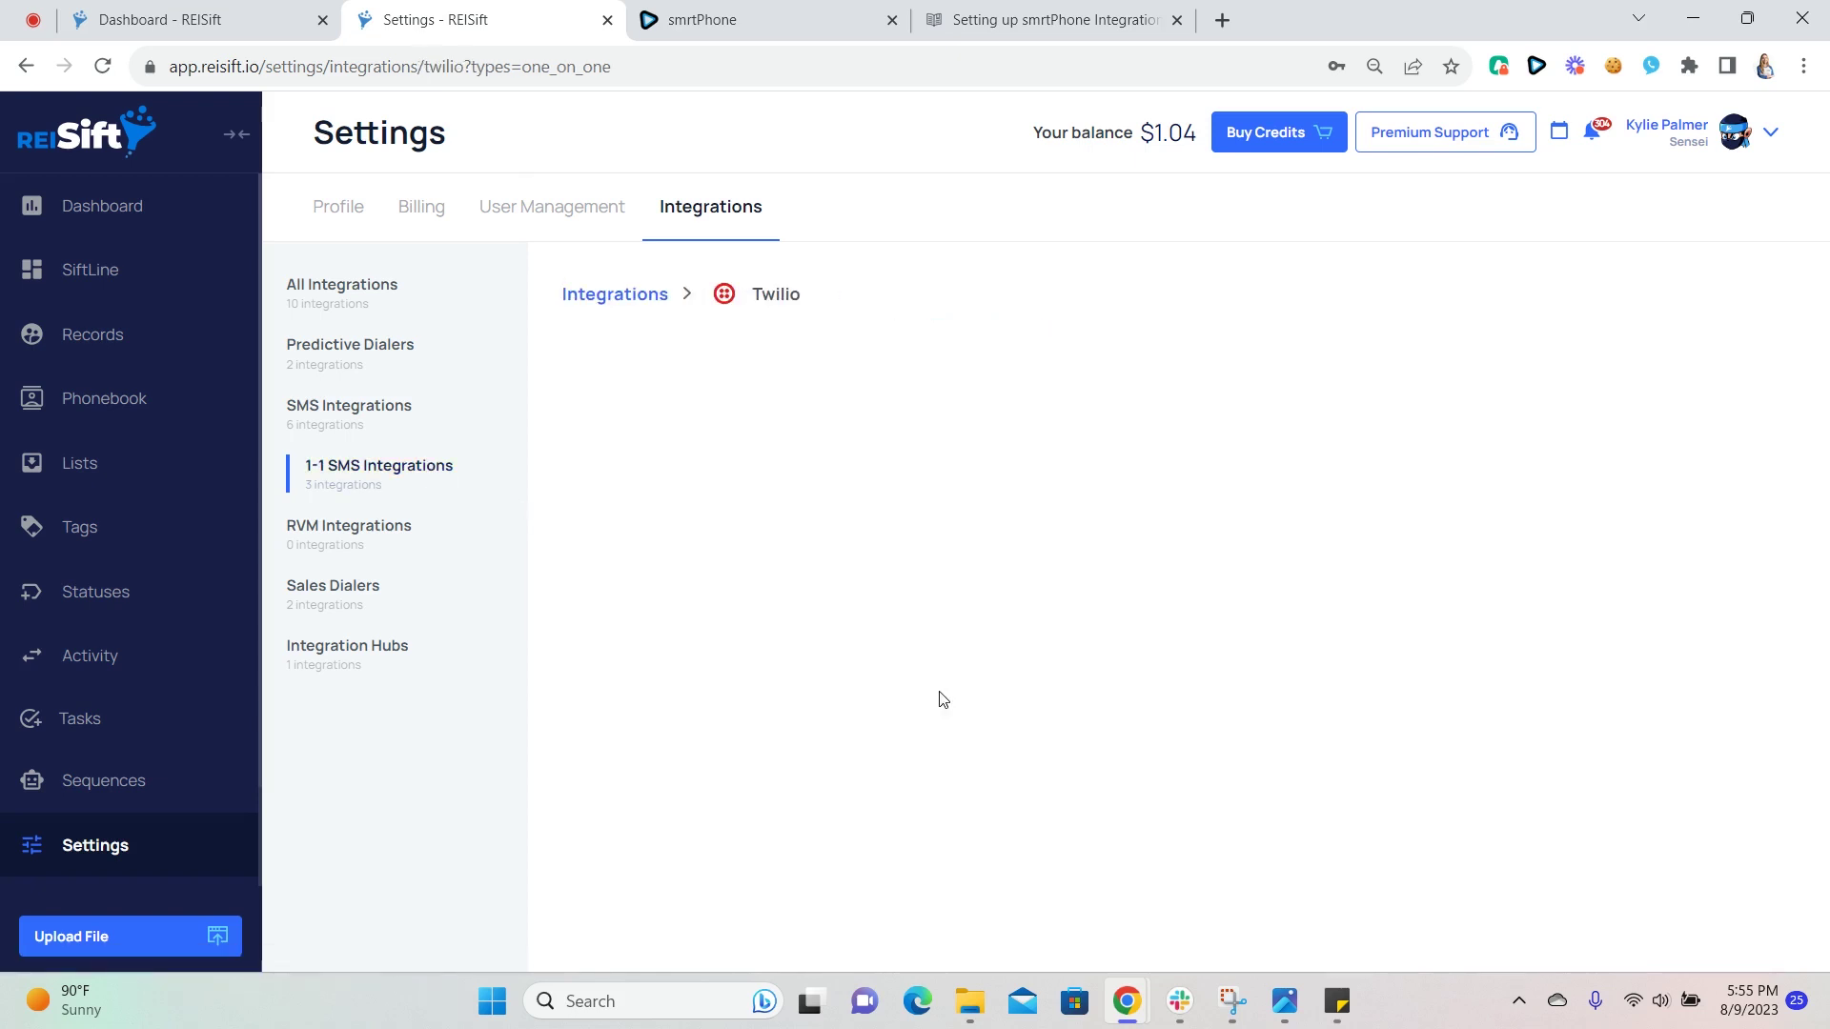
pyautogui.moveTo(555, 425); pyautogui.dragTo(695, 441)
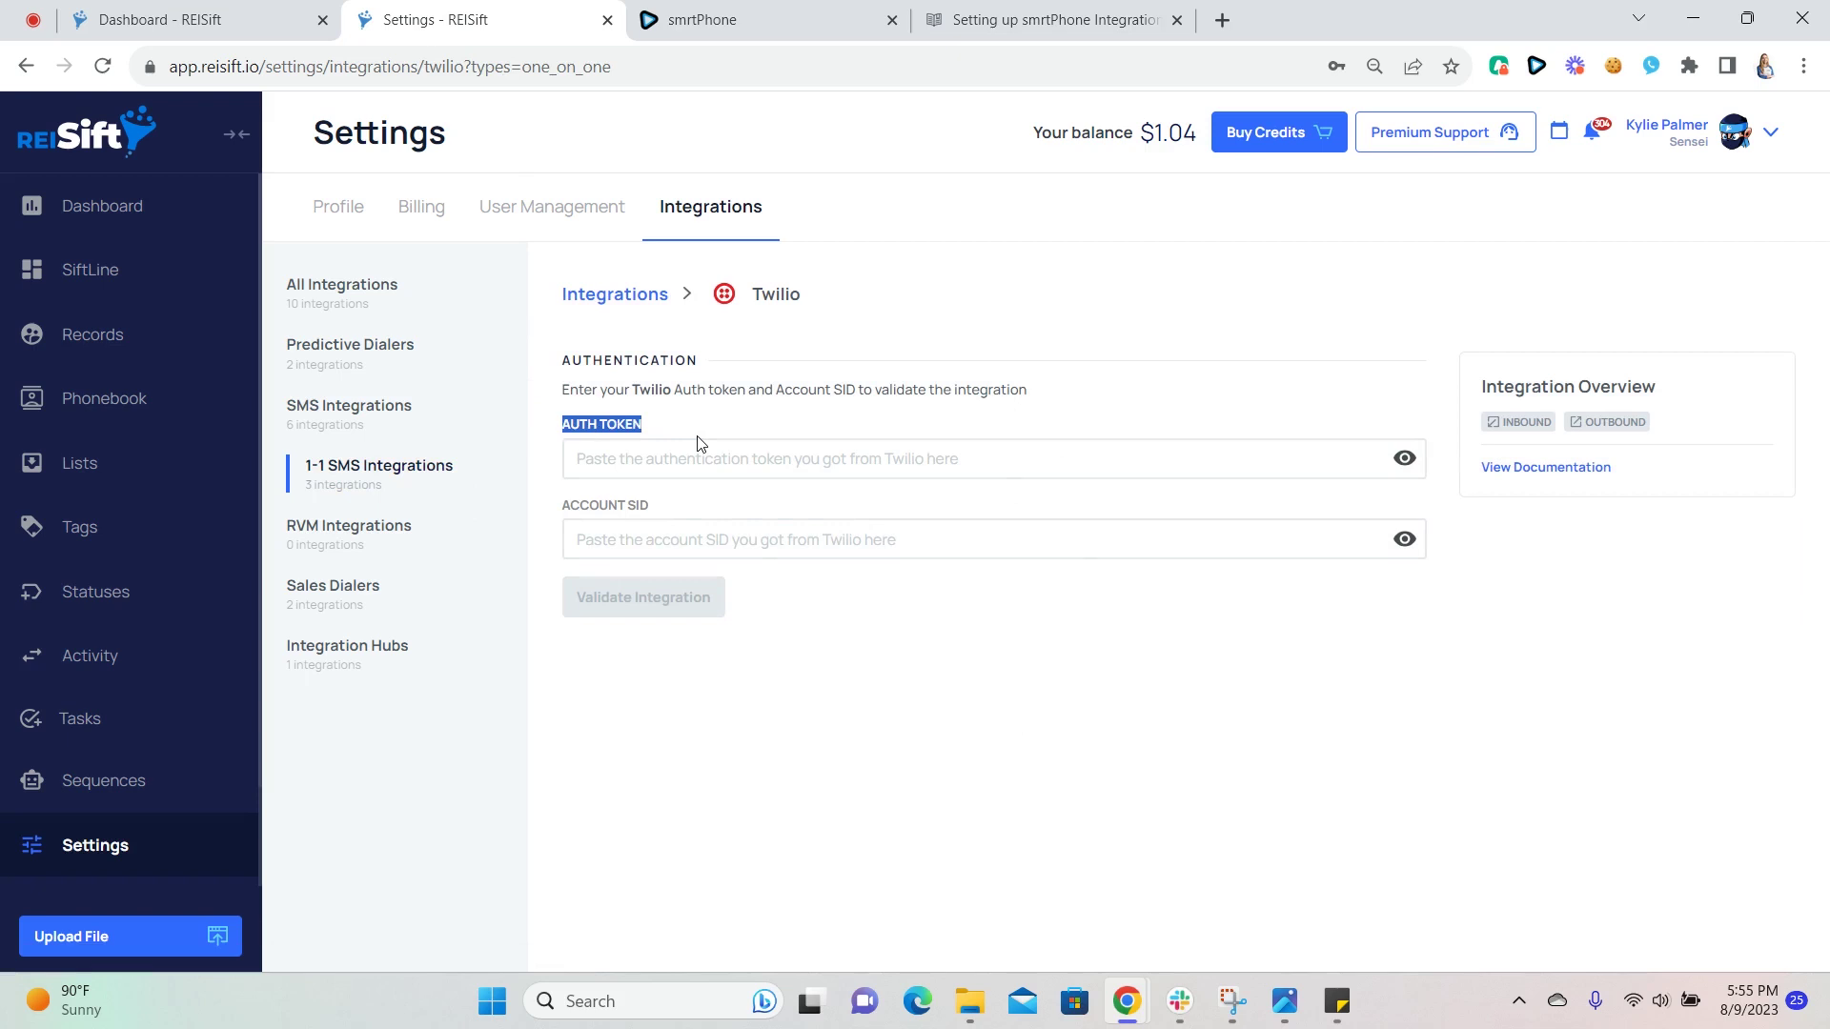
pyautogui.click(702, 443)
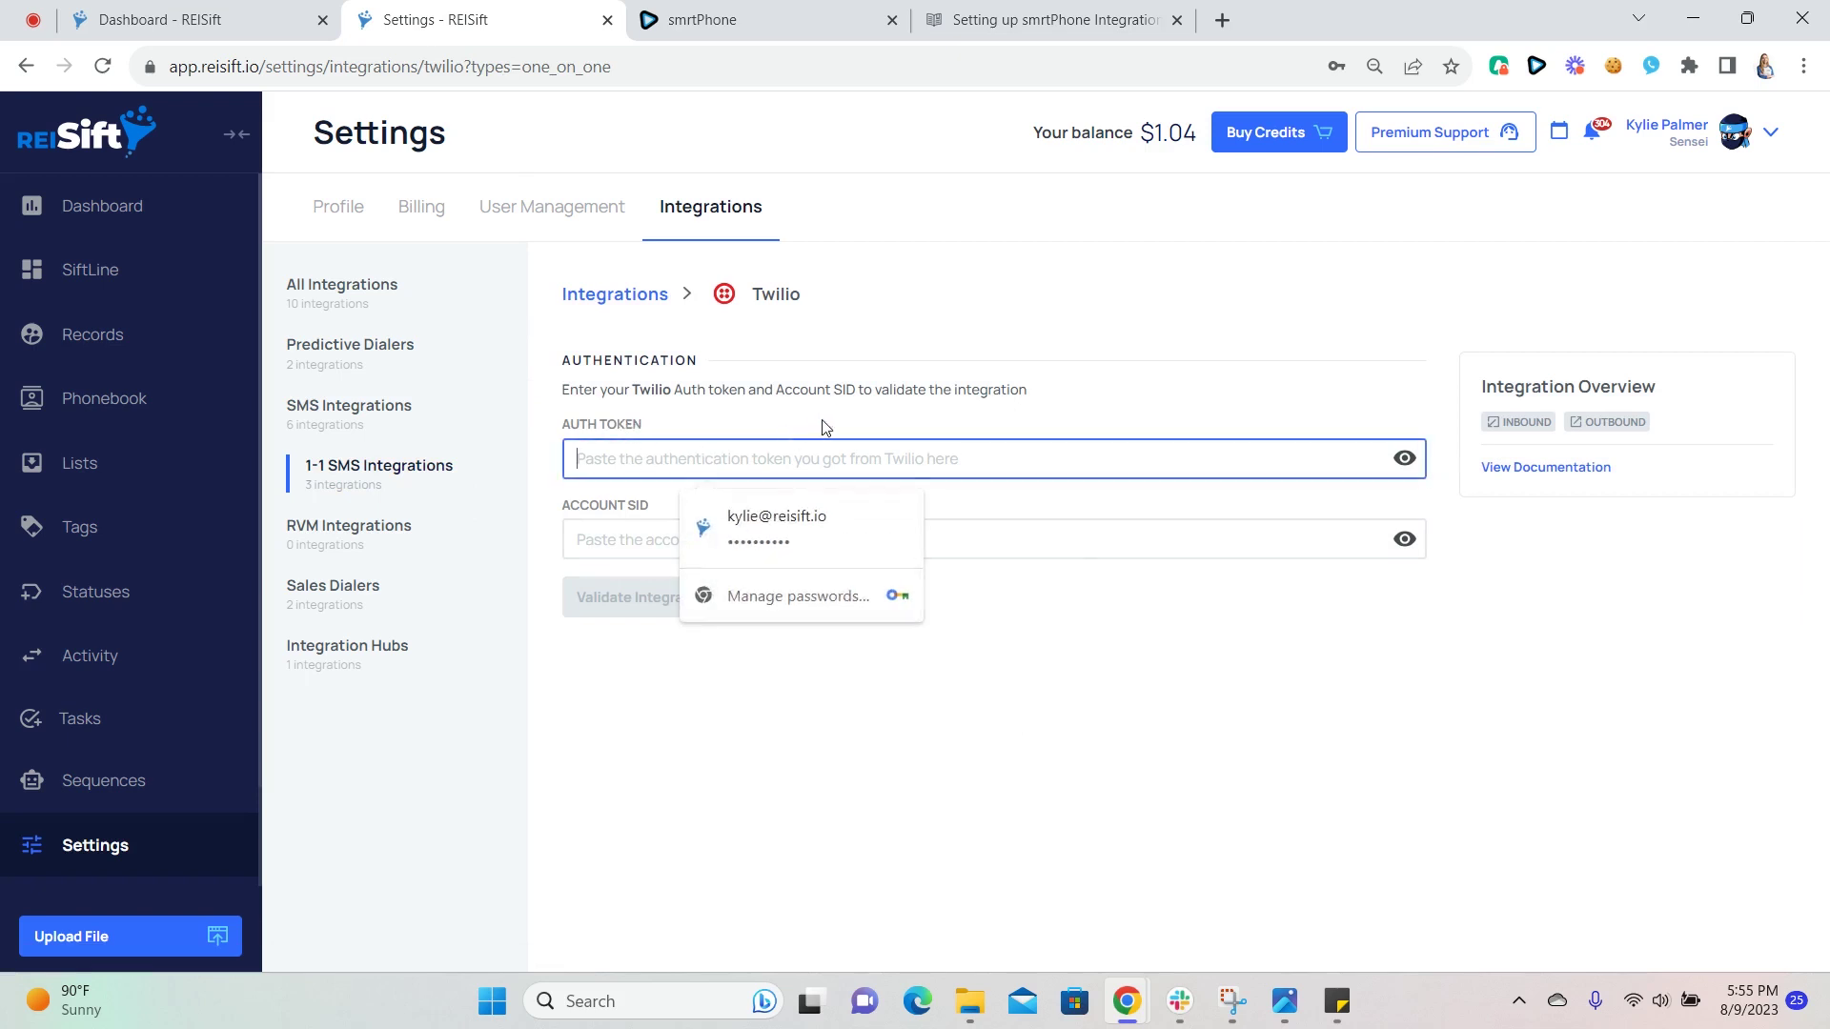
pyautogui.click(575, 540)
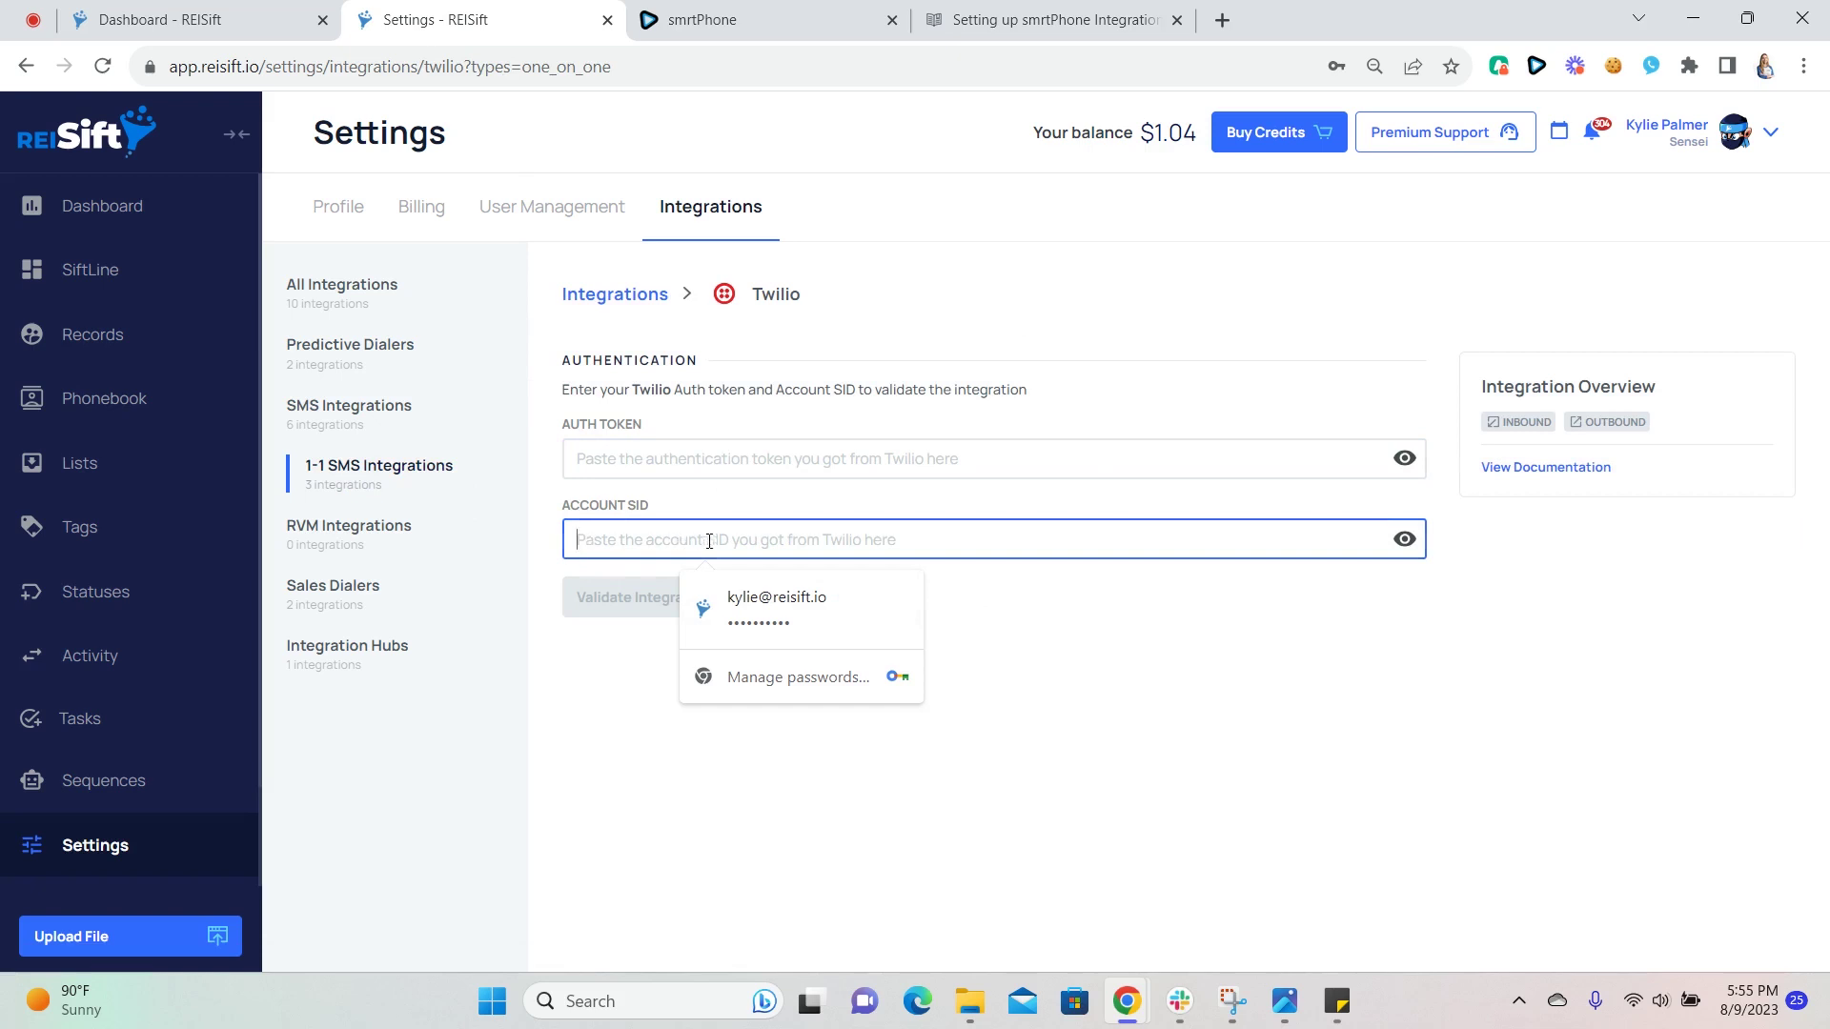
pyautogui.click(1026, 585)
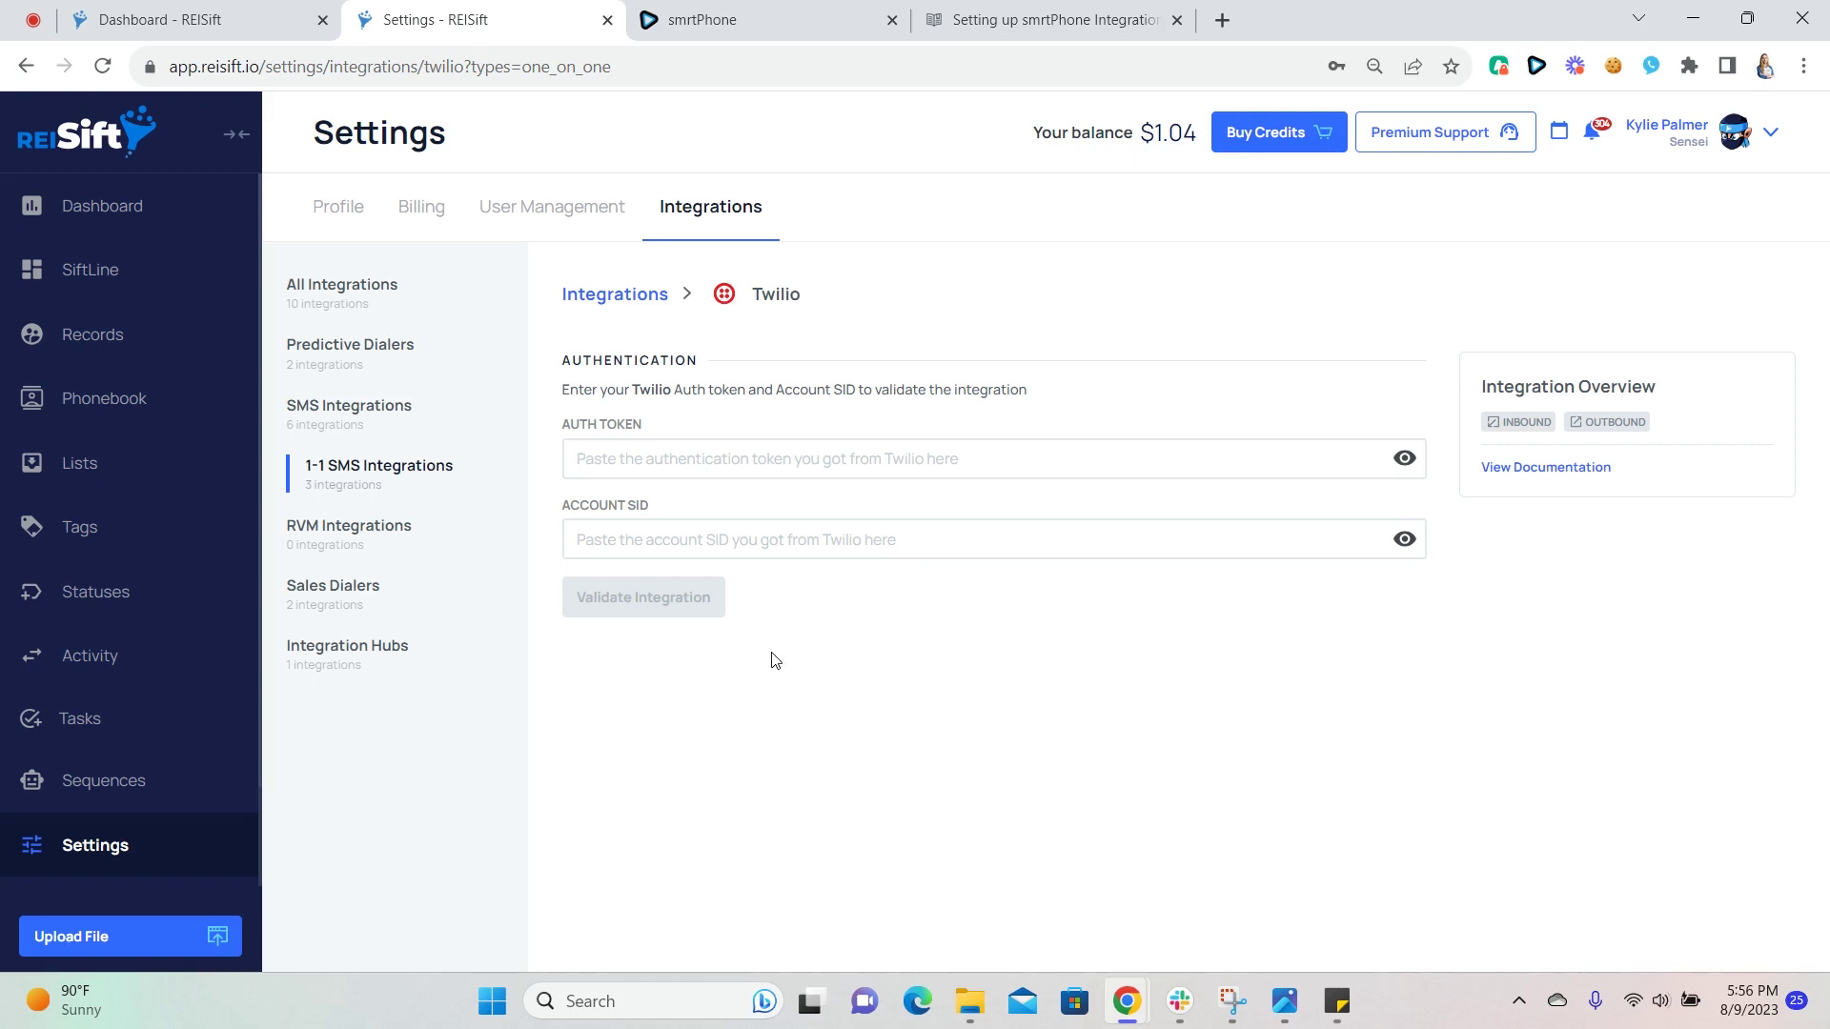
pyautogui.click(155, 322)
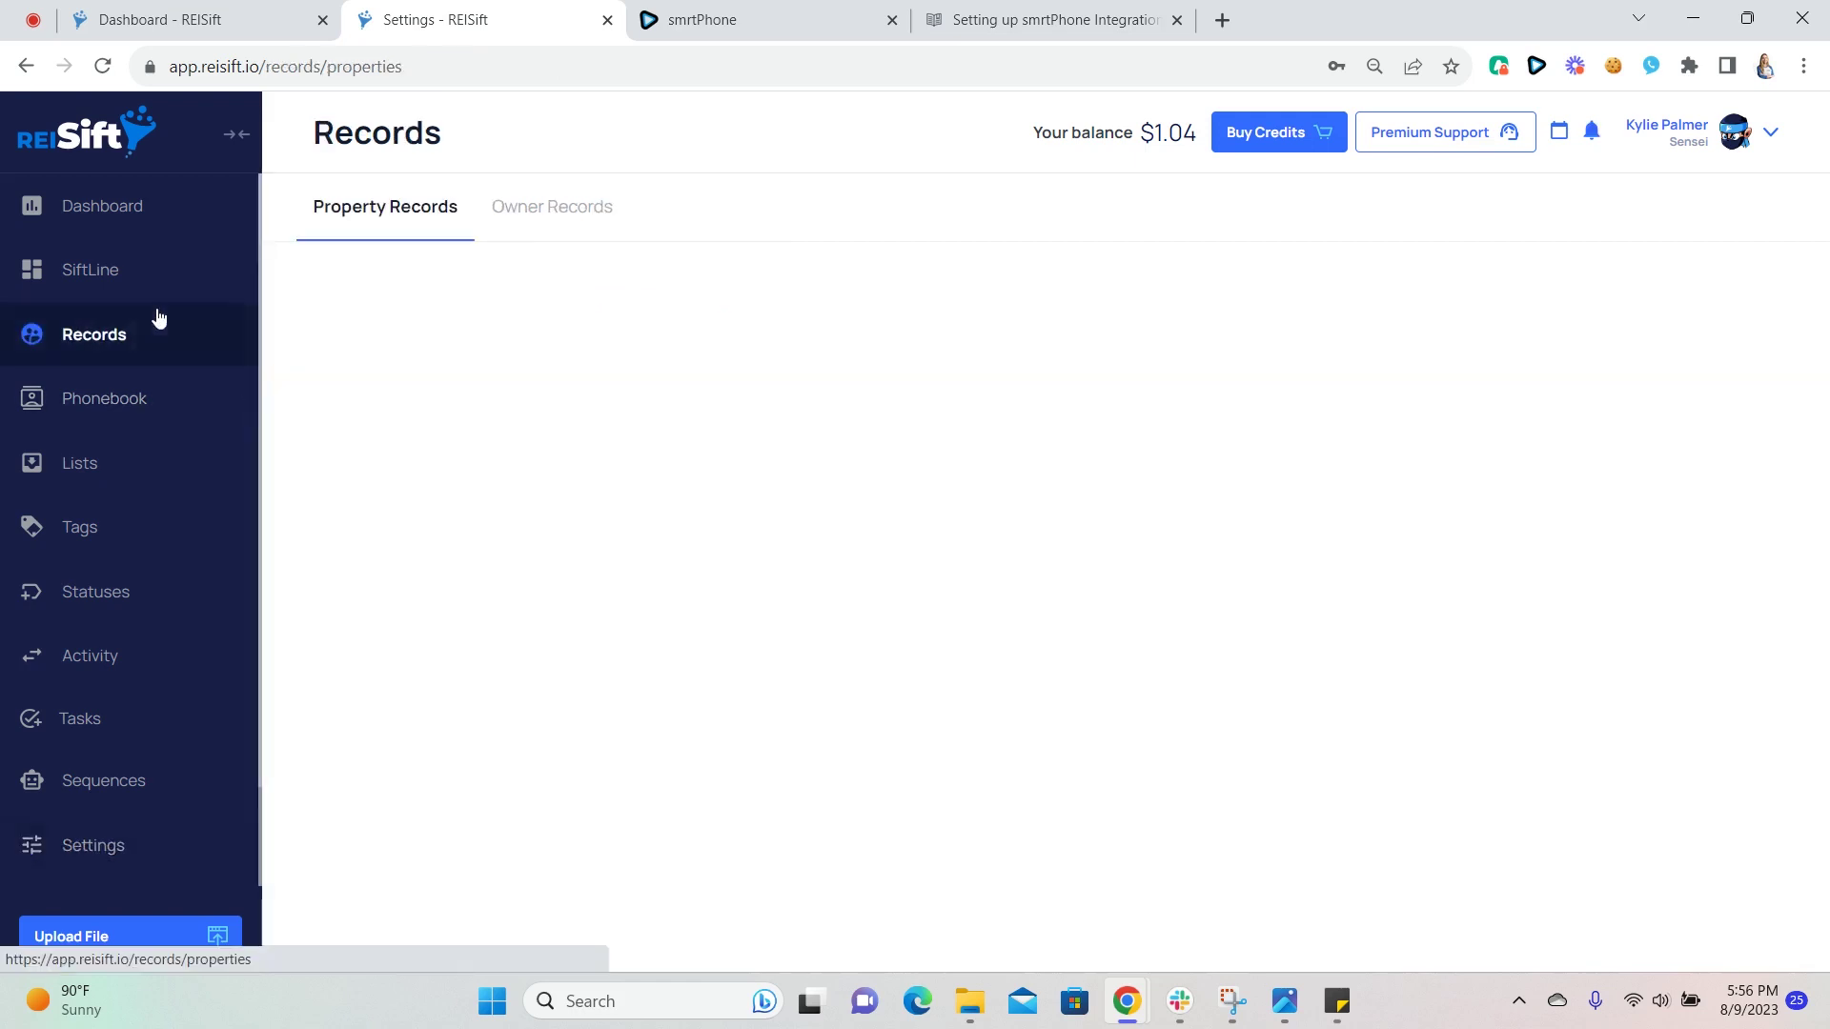
pyautogui.click(1701, 292)
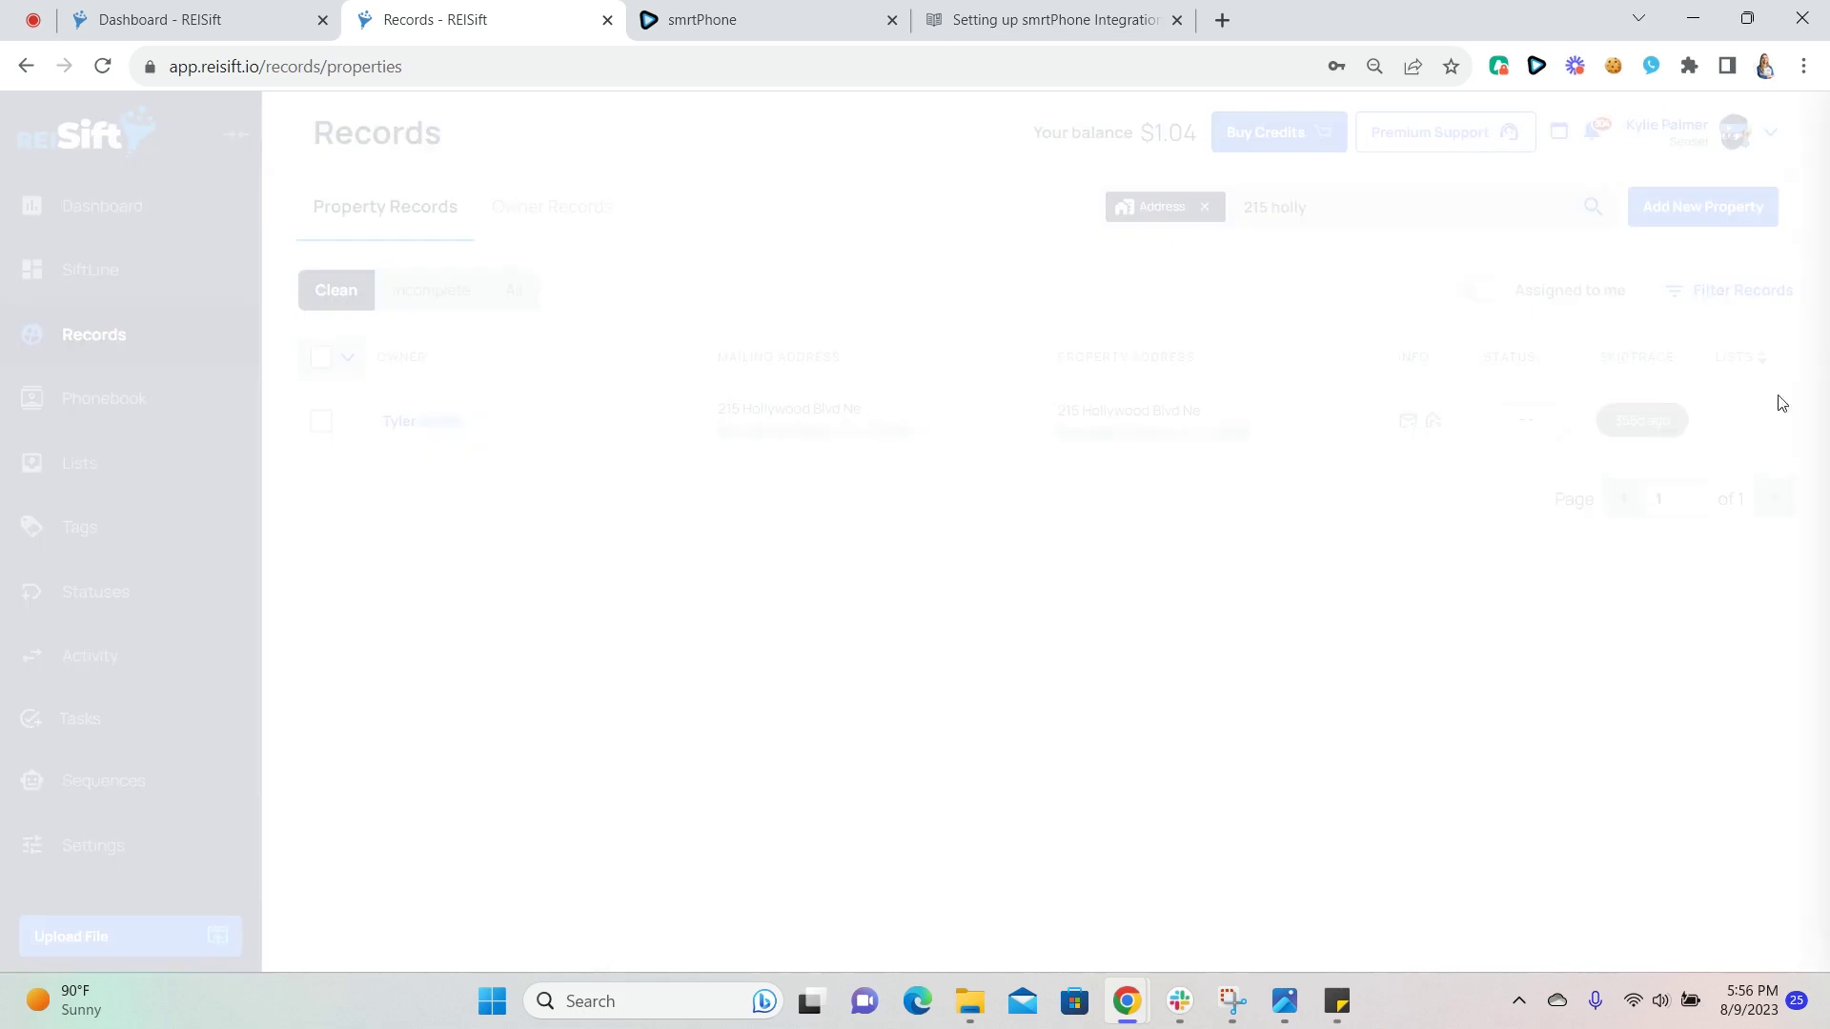
pyautogui.click(1573, 268)
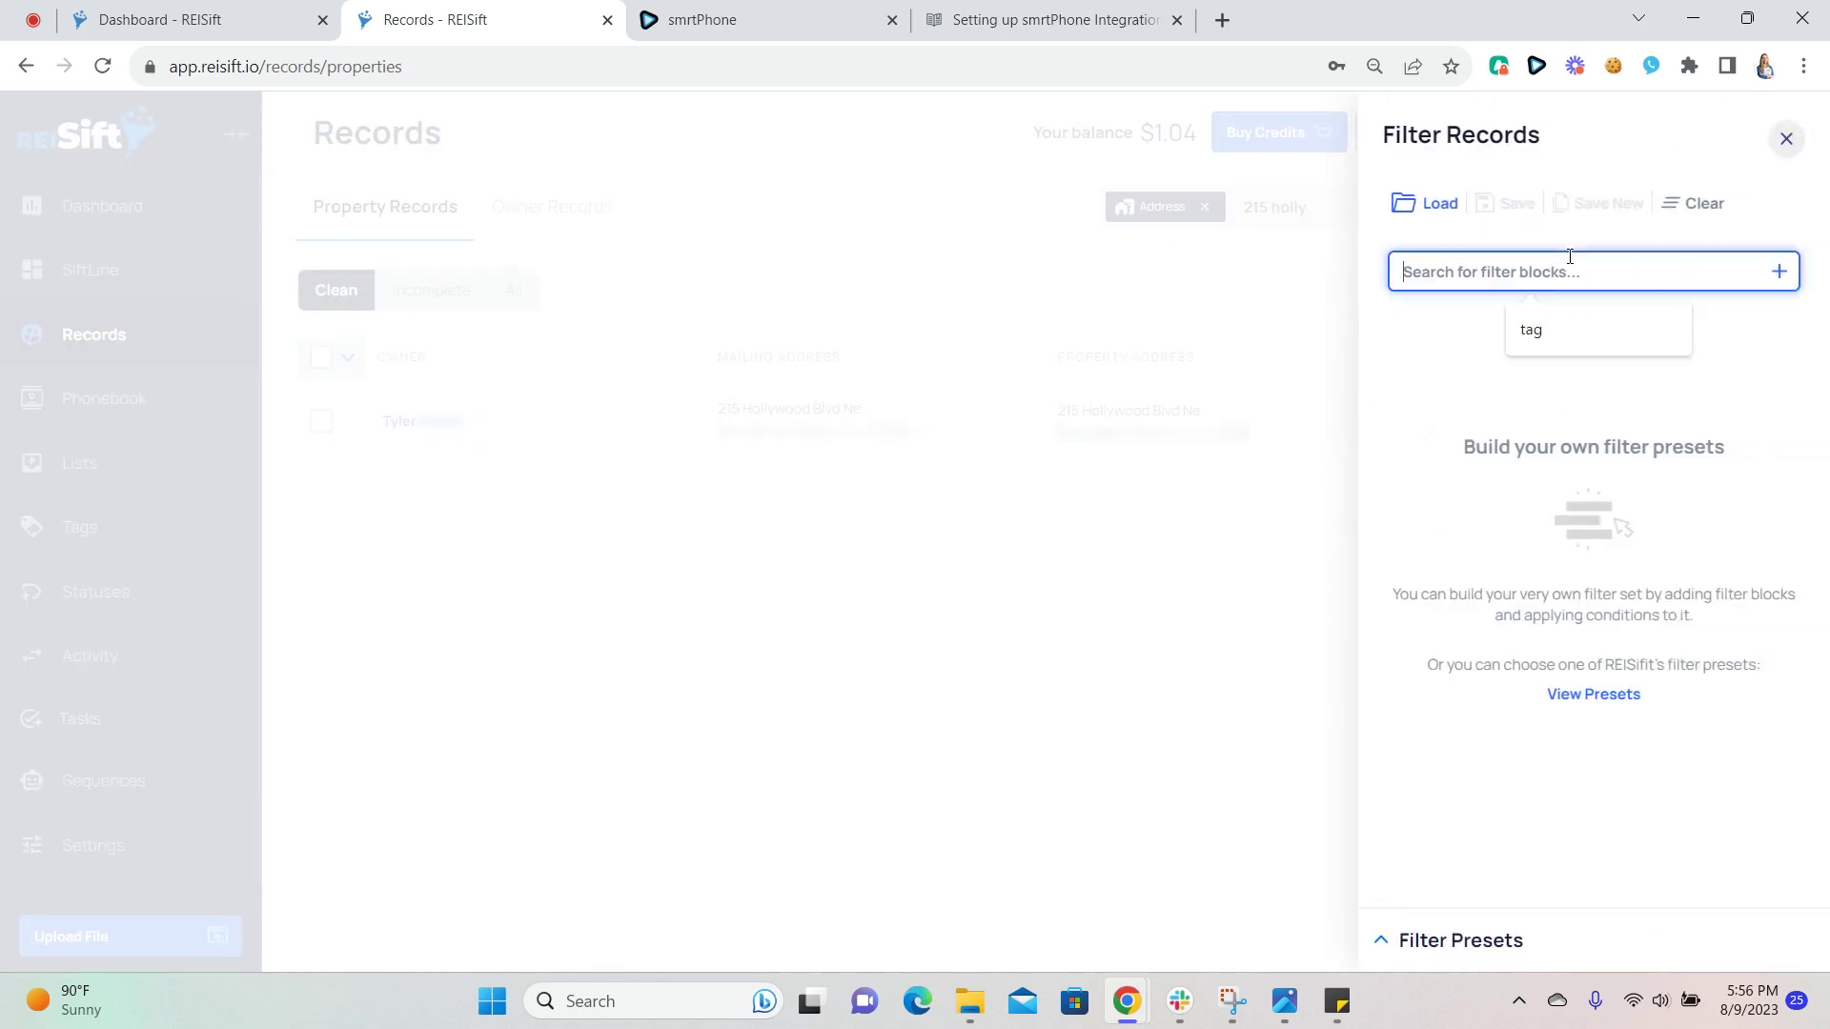
pyautogui.click(1786, 138)
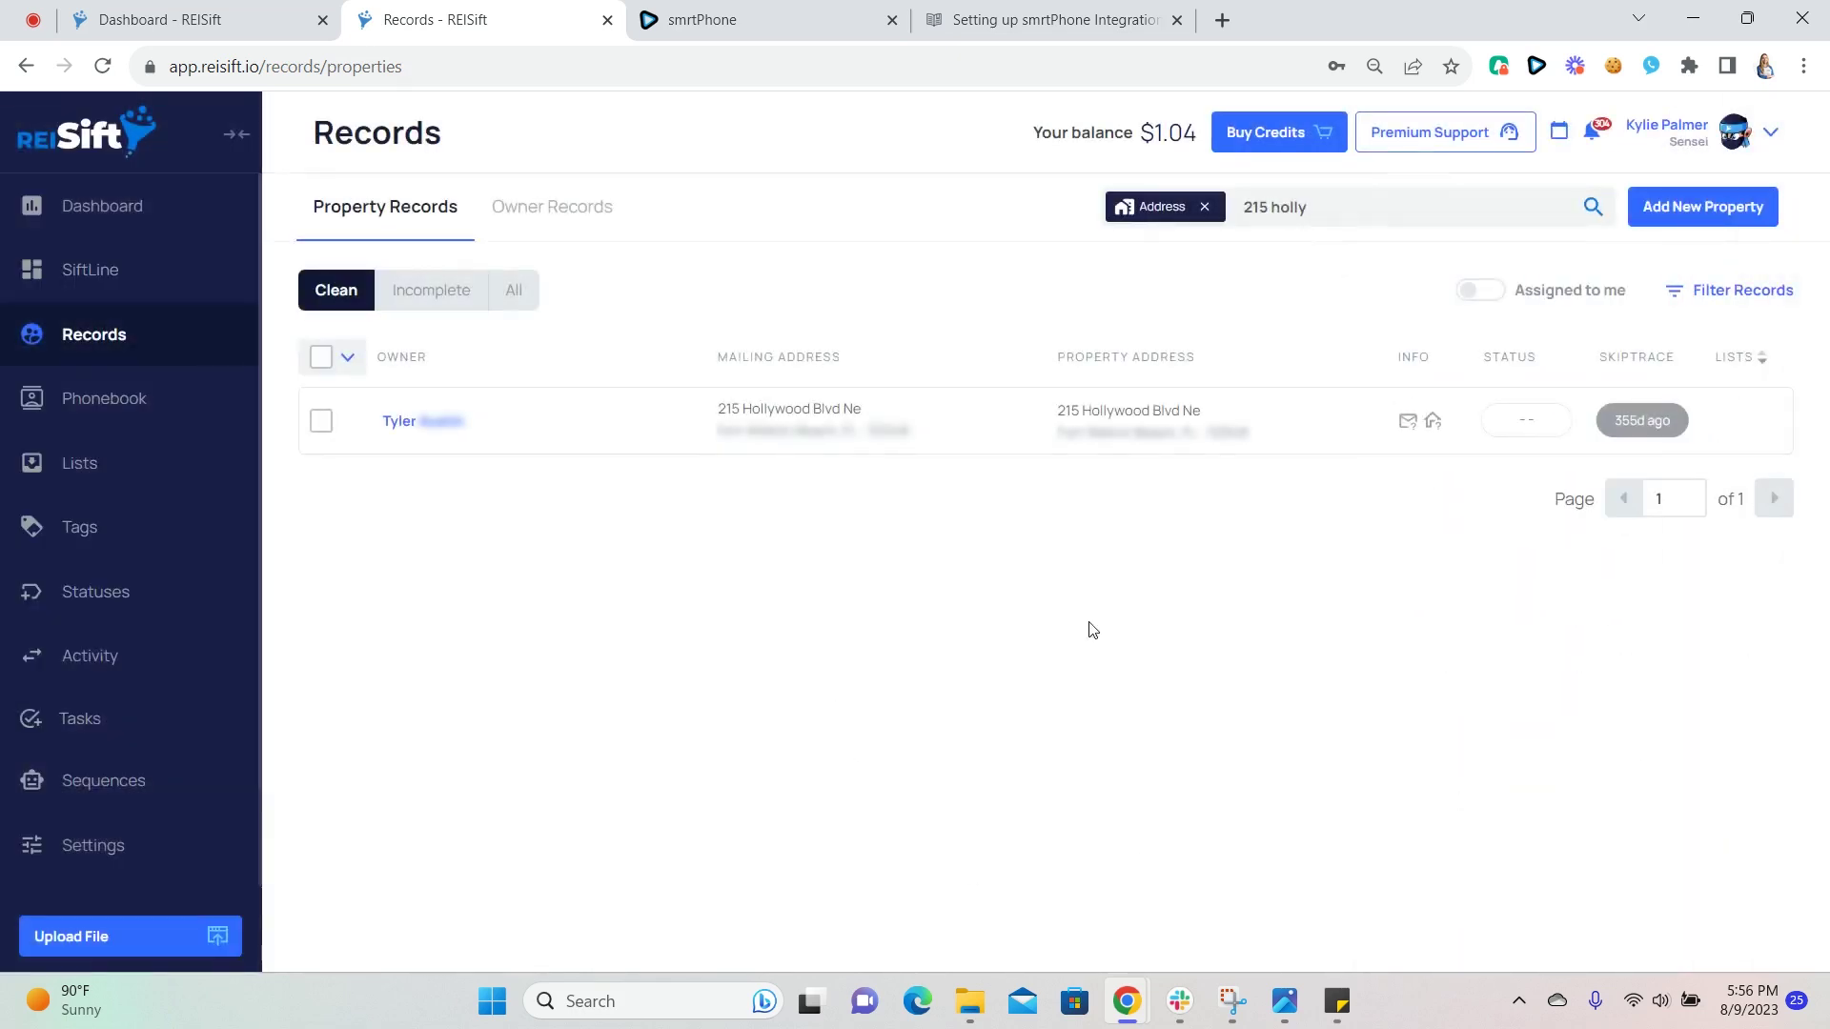
pyautogui.click(987, 436)
pyautogui.scroll(-5, 1557, 546)
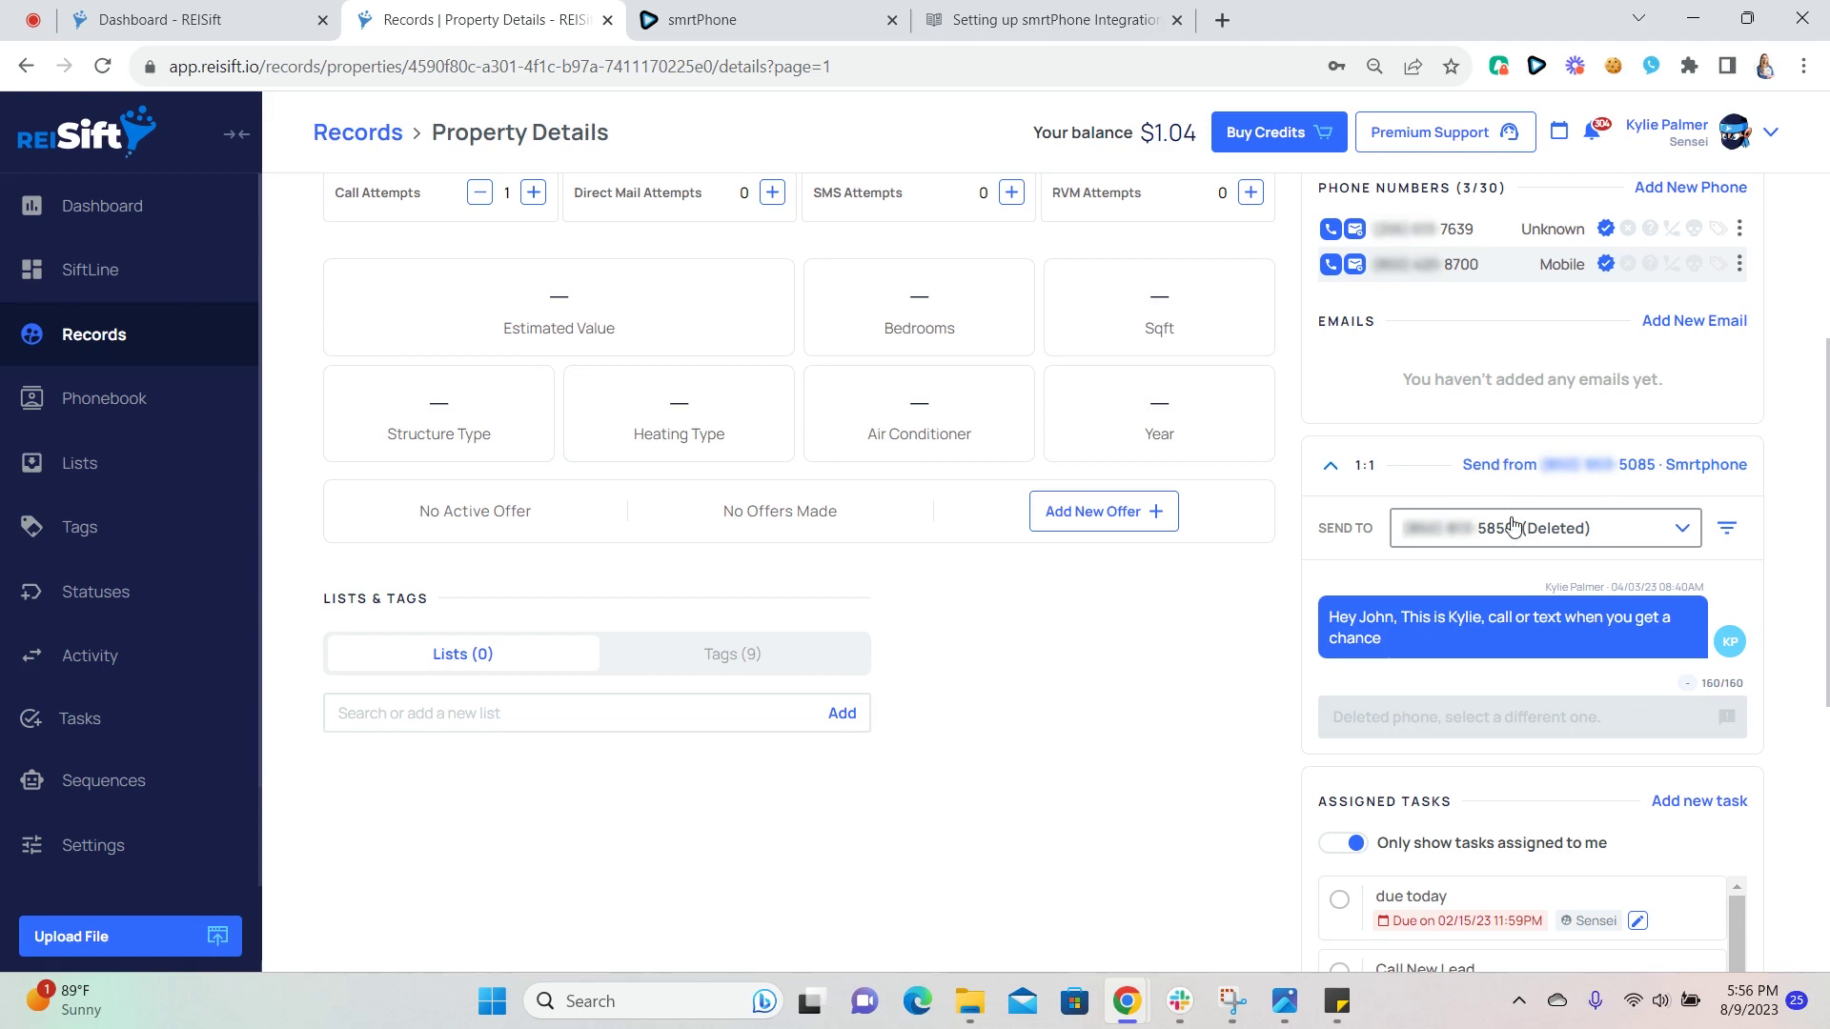
# Change the 1:1 SMS recipient from the deleted number to the owner's first active number
pyautogui.scroll(-3, 1525, 429)
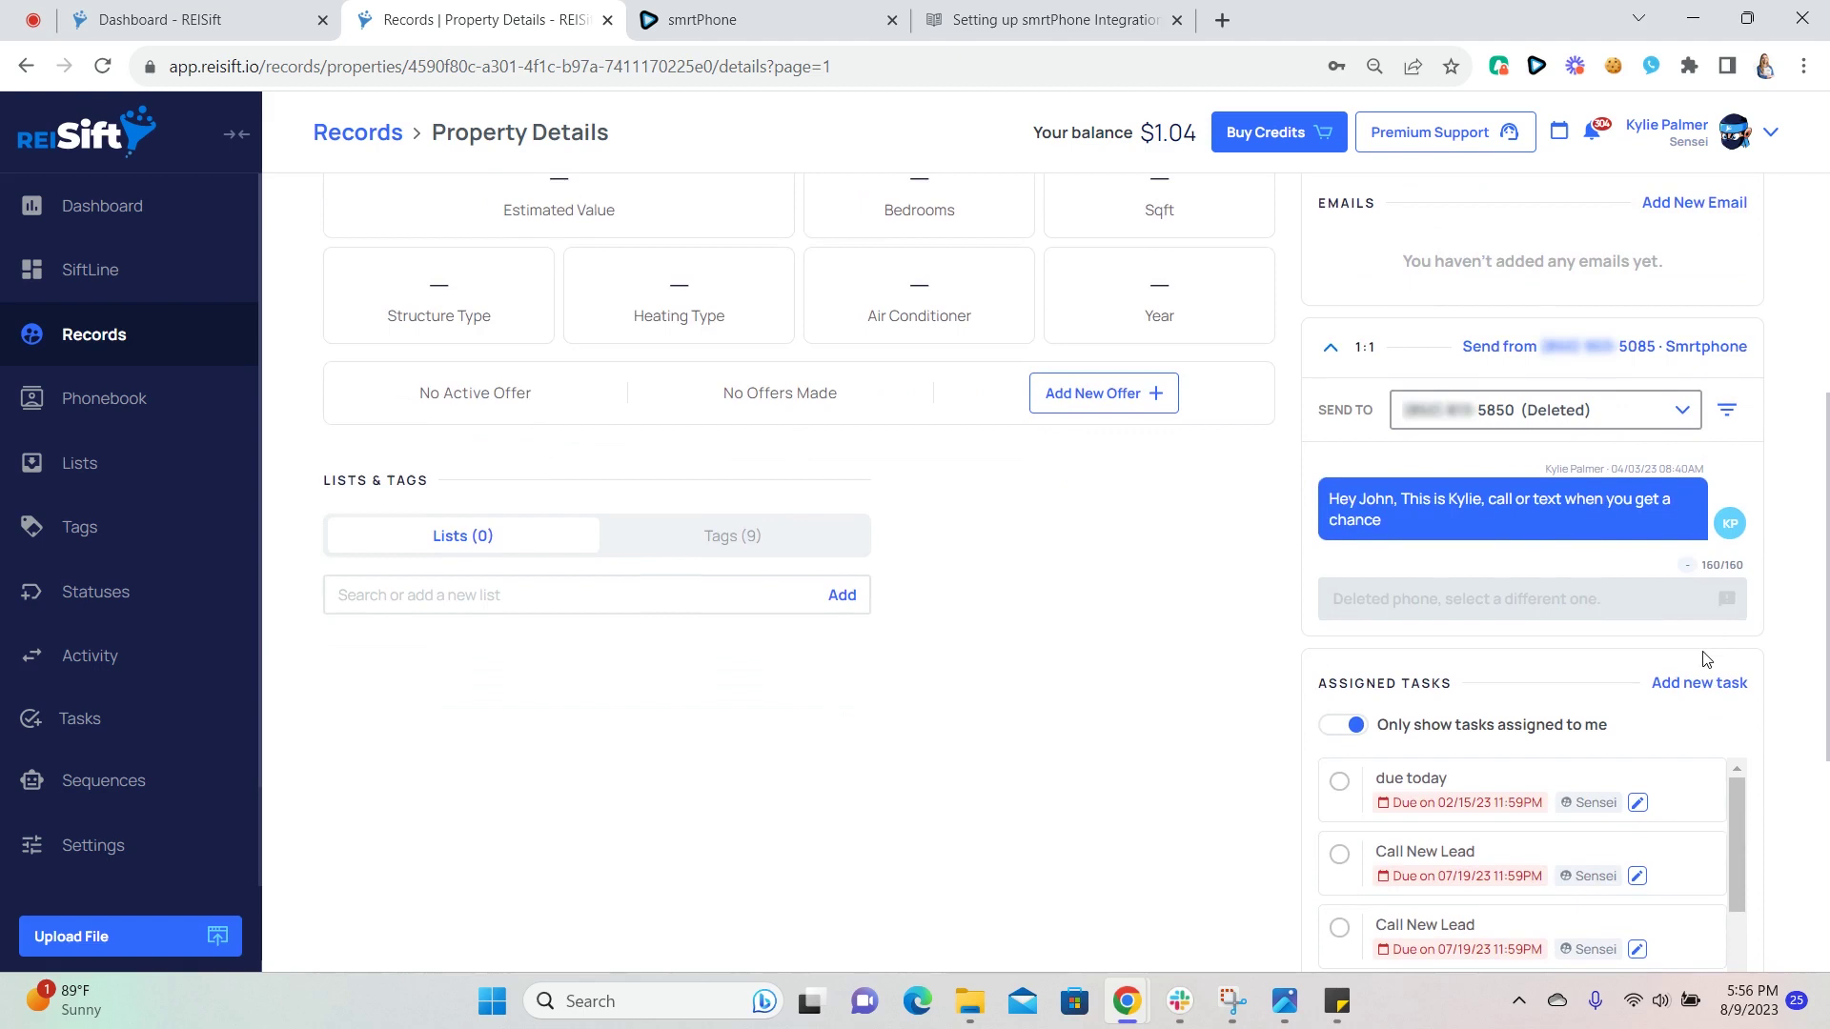
pyautogui.scroll(3, 1706, 648)
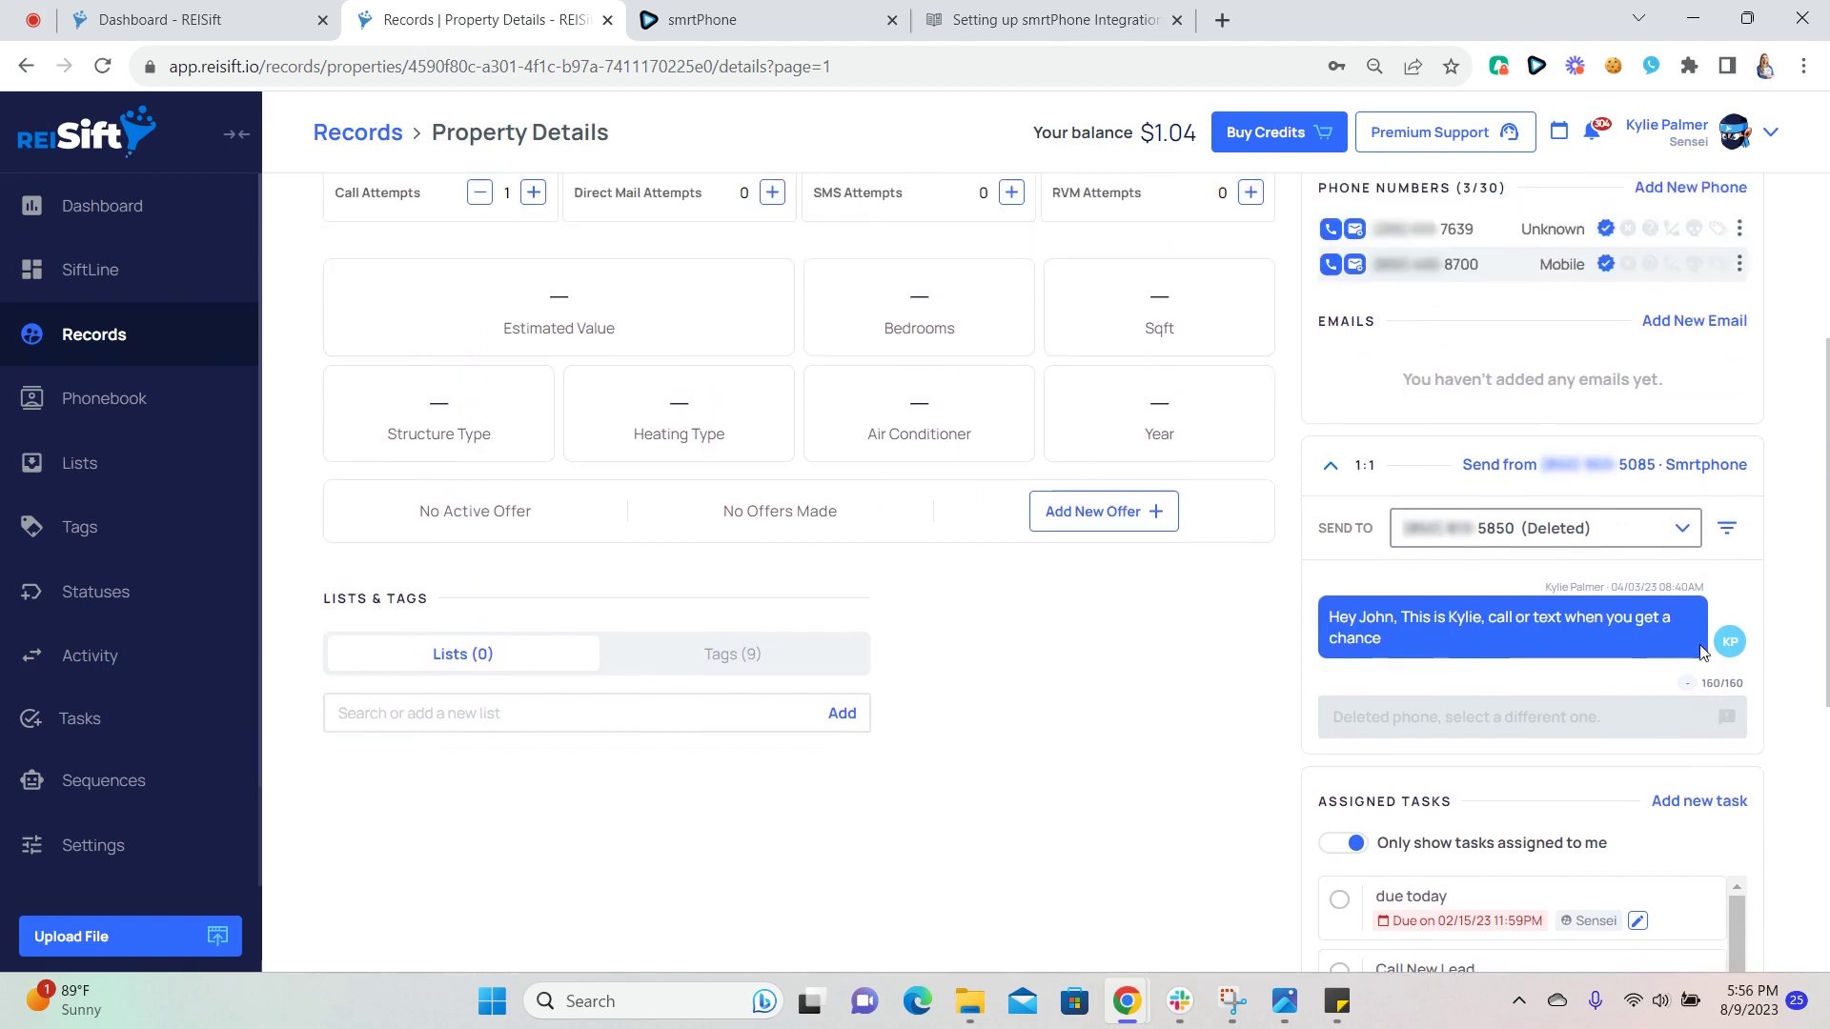
pyautogui.click(1683, 528)
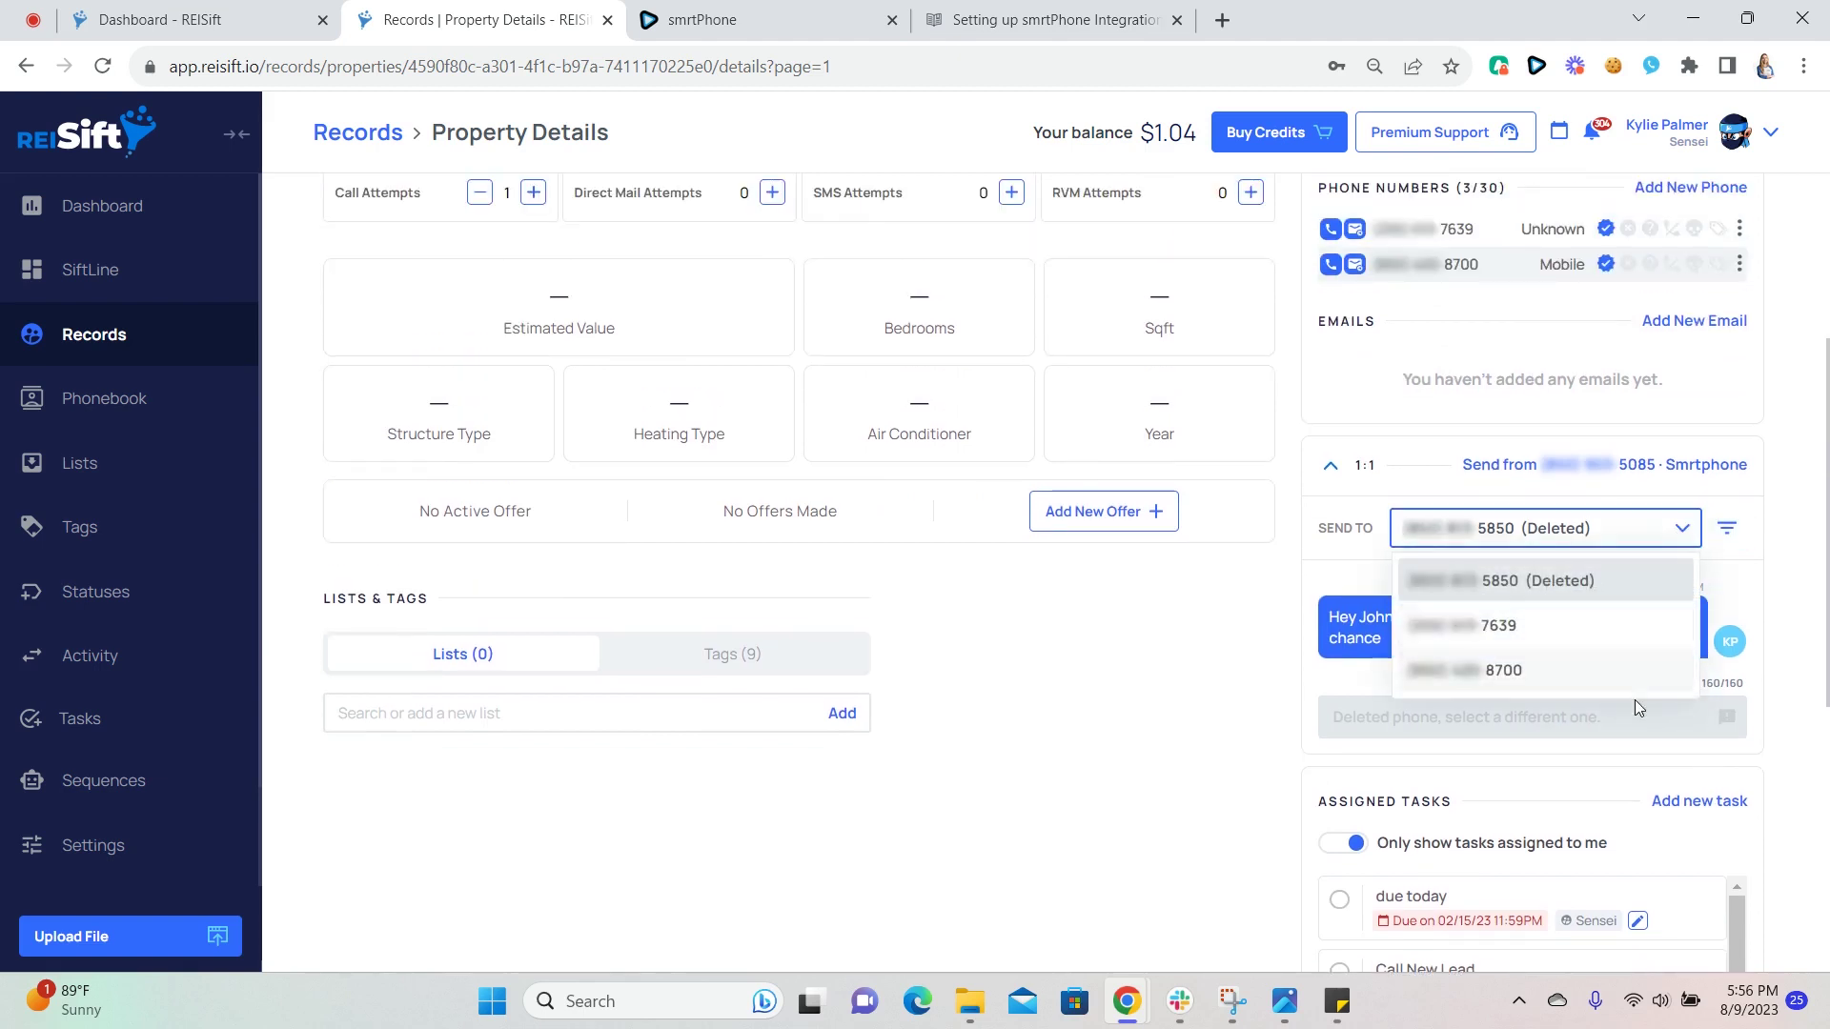
pyautogui.click(1629, 641)
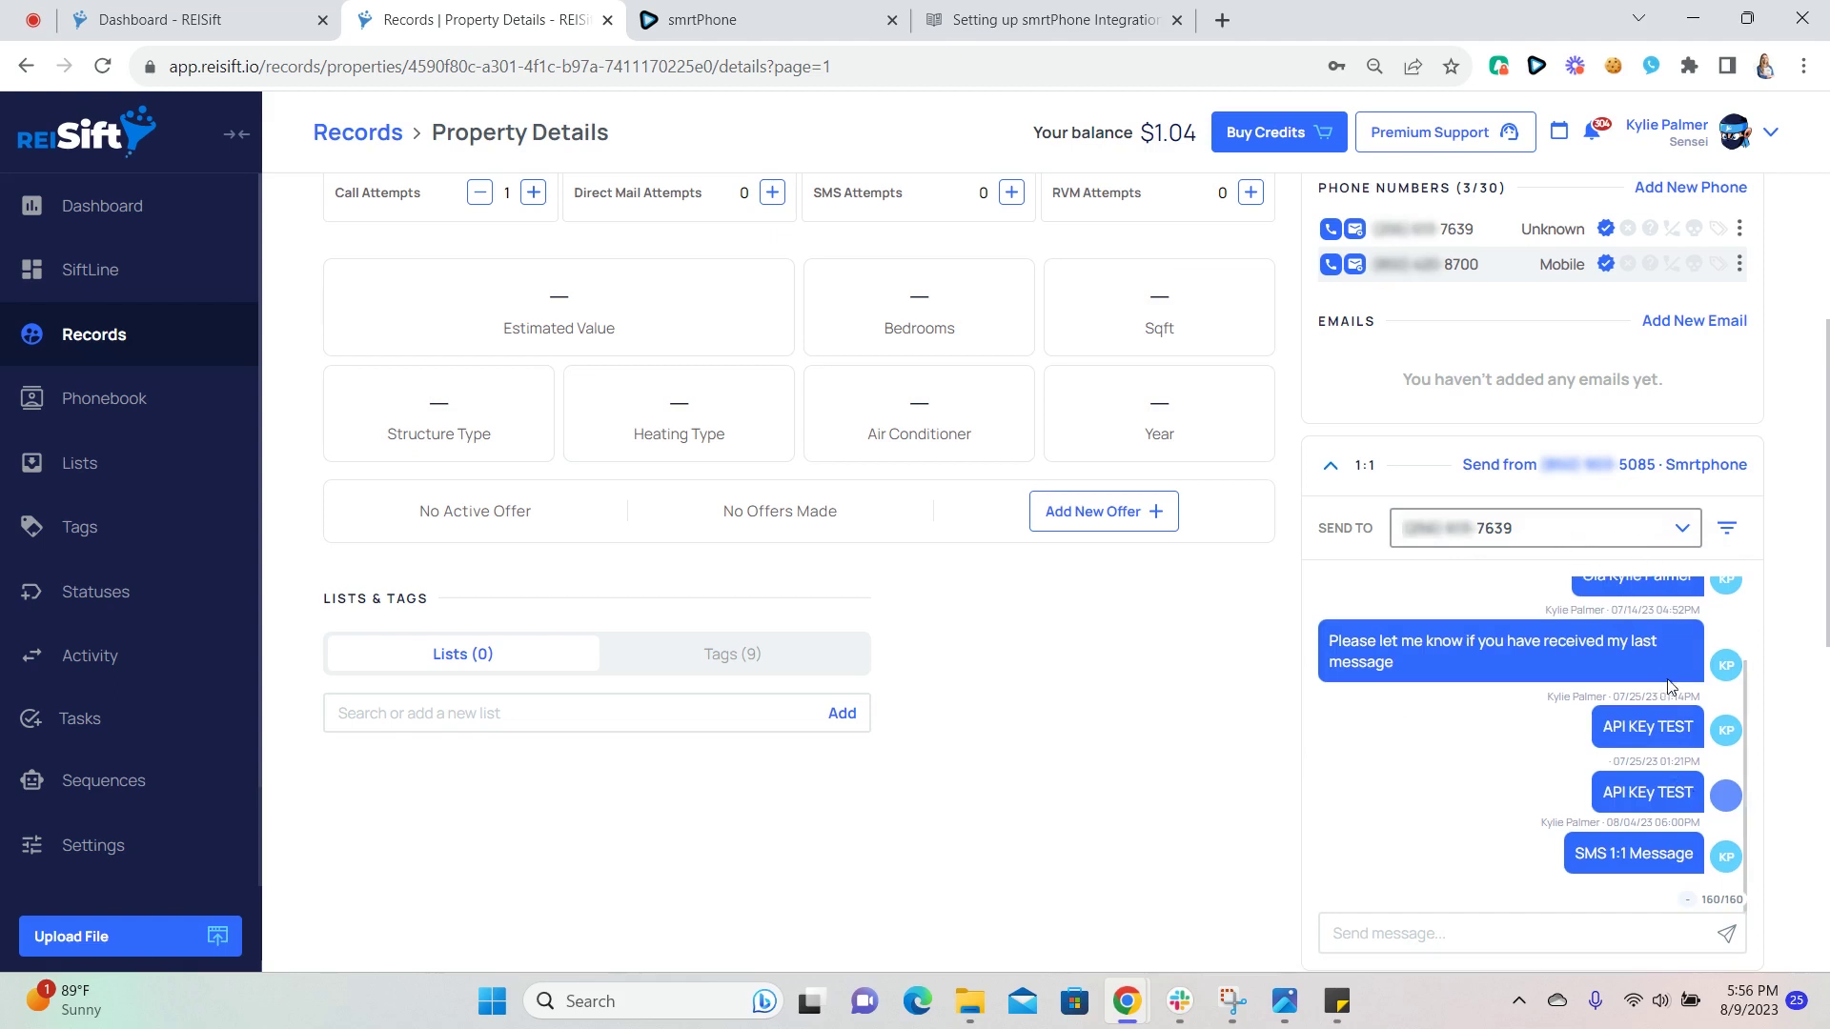
pyautogui.scroll(-3, 1668, 685)
pyautogui.click(1553, 696)
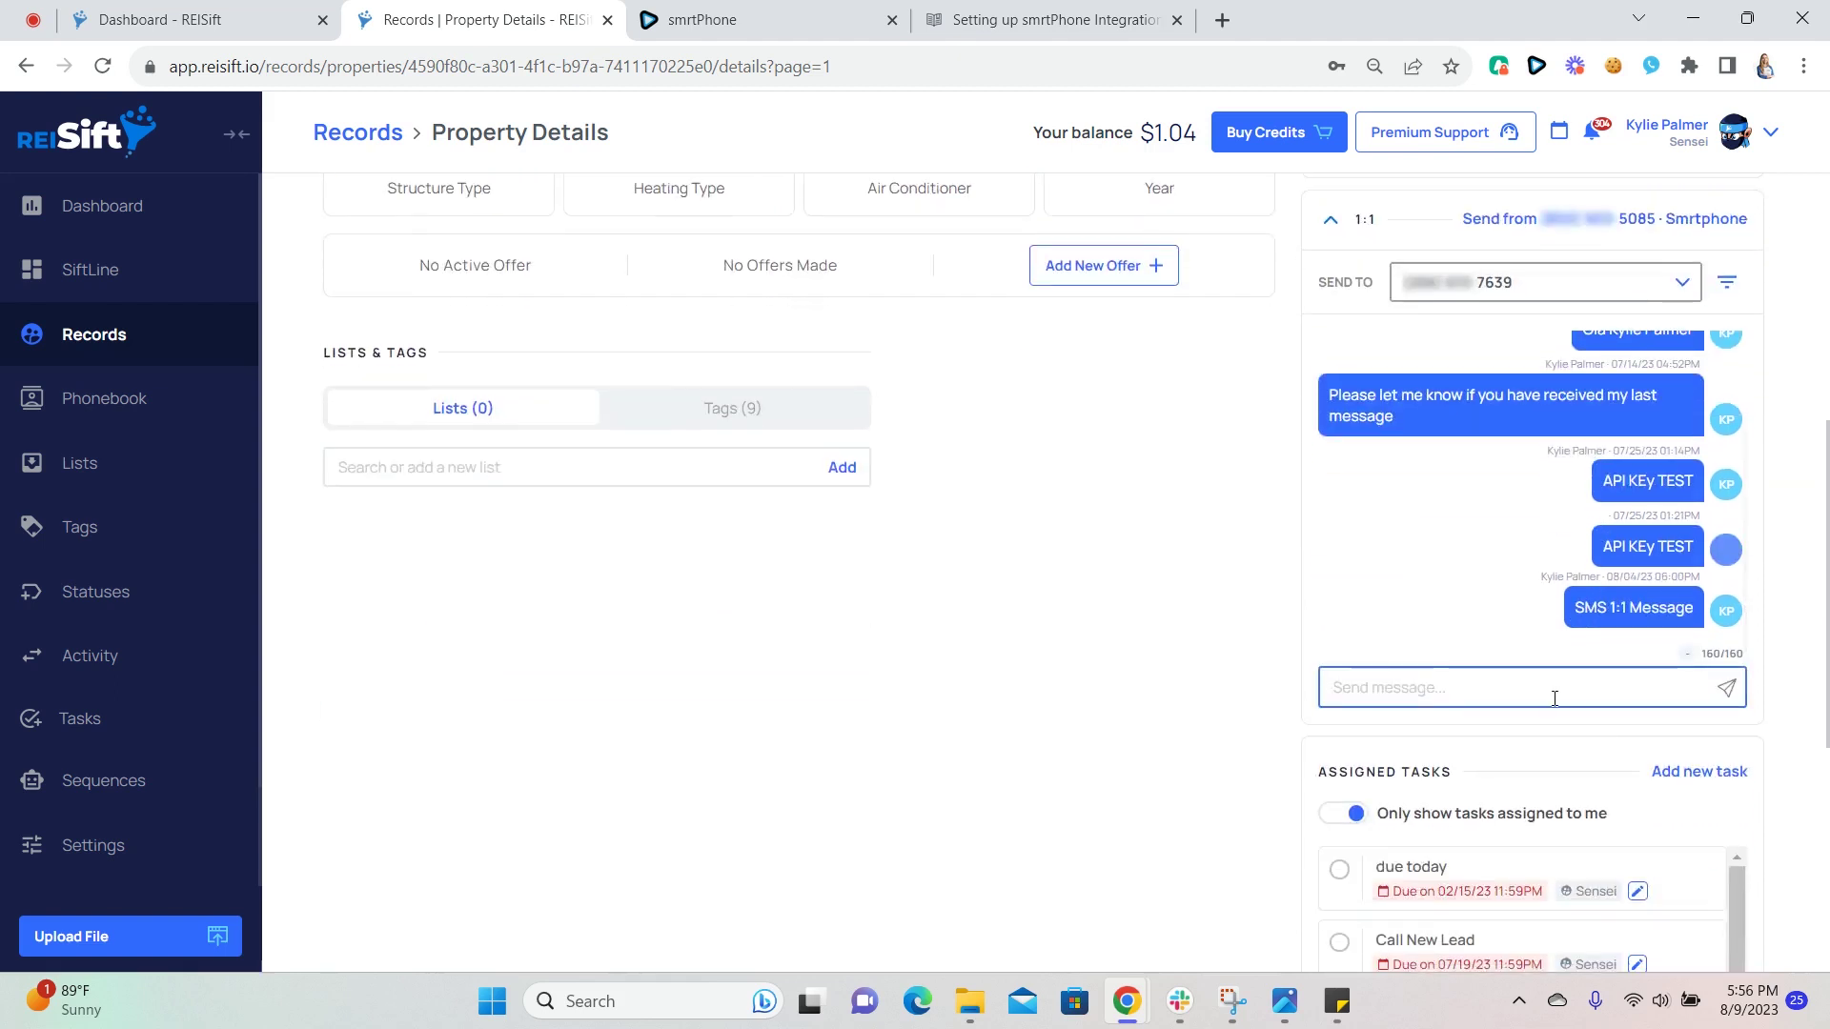
# Send the text 'Hey there, text me back when you get a chance' to the owner
pyautogui.scroll(-1, 1553, 698)
pyautogui.write('H')
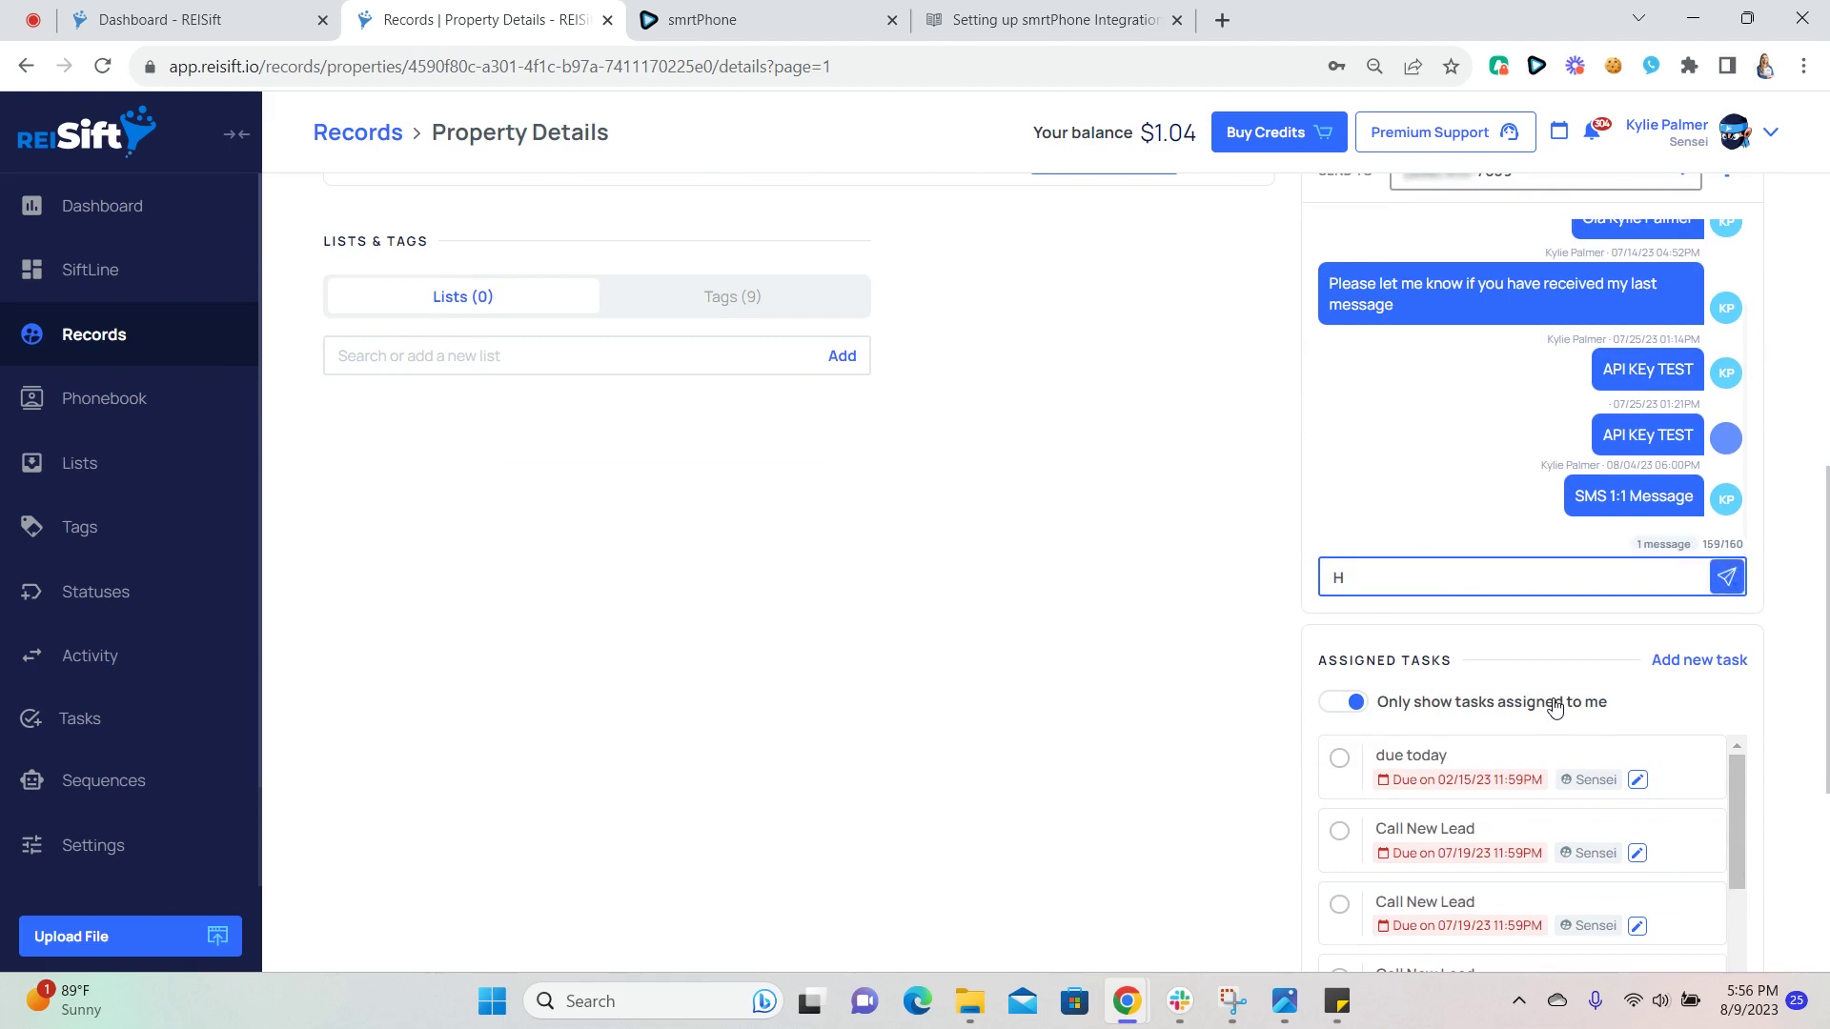
pyautogui.write('ey there, text me back when you get a chance')
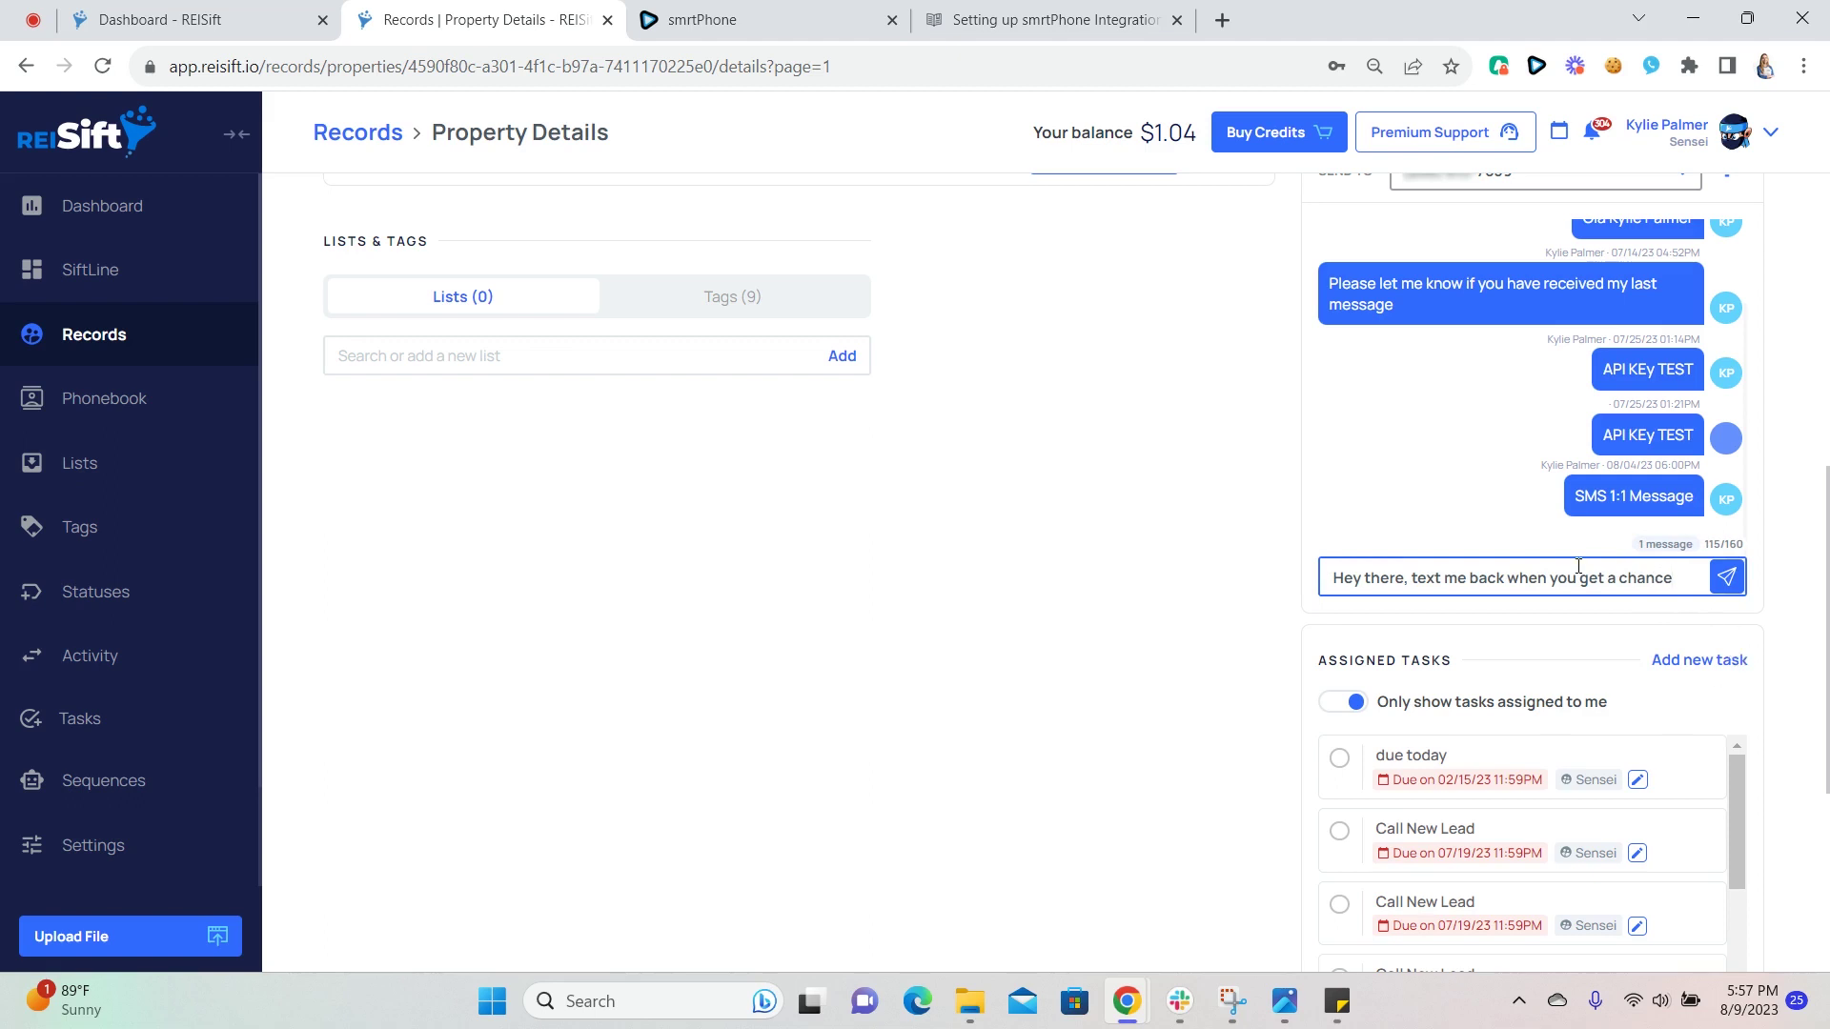
pyautogui.moveTo(1707, 544); pyautogui.dragTo(1740, 549)
pyautogui.click(1718, 545)
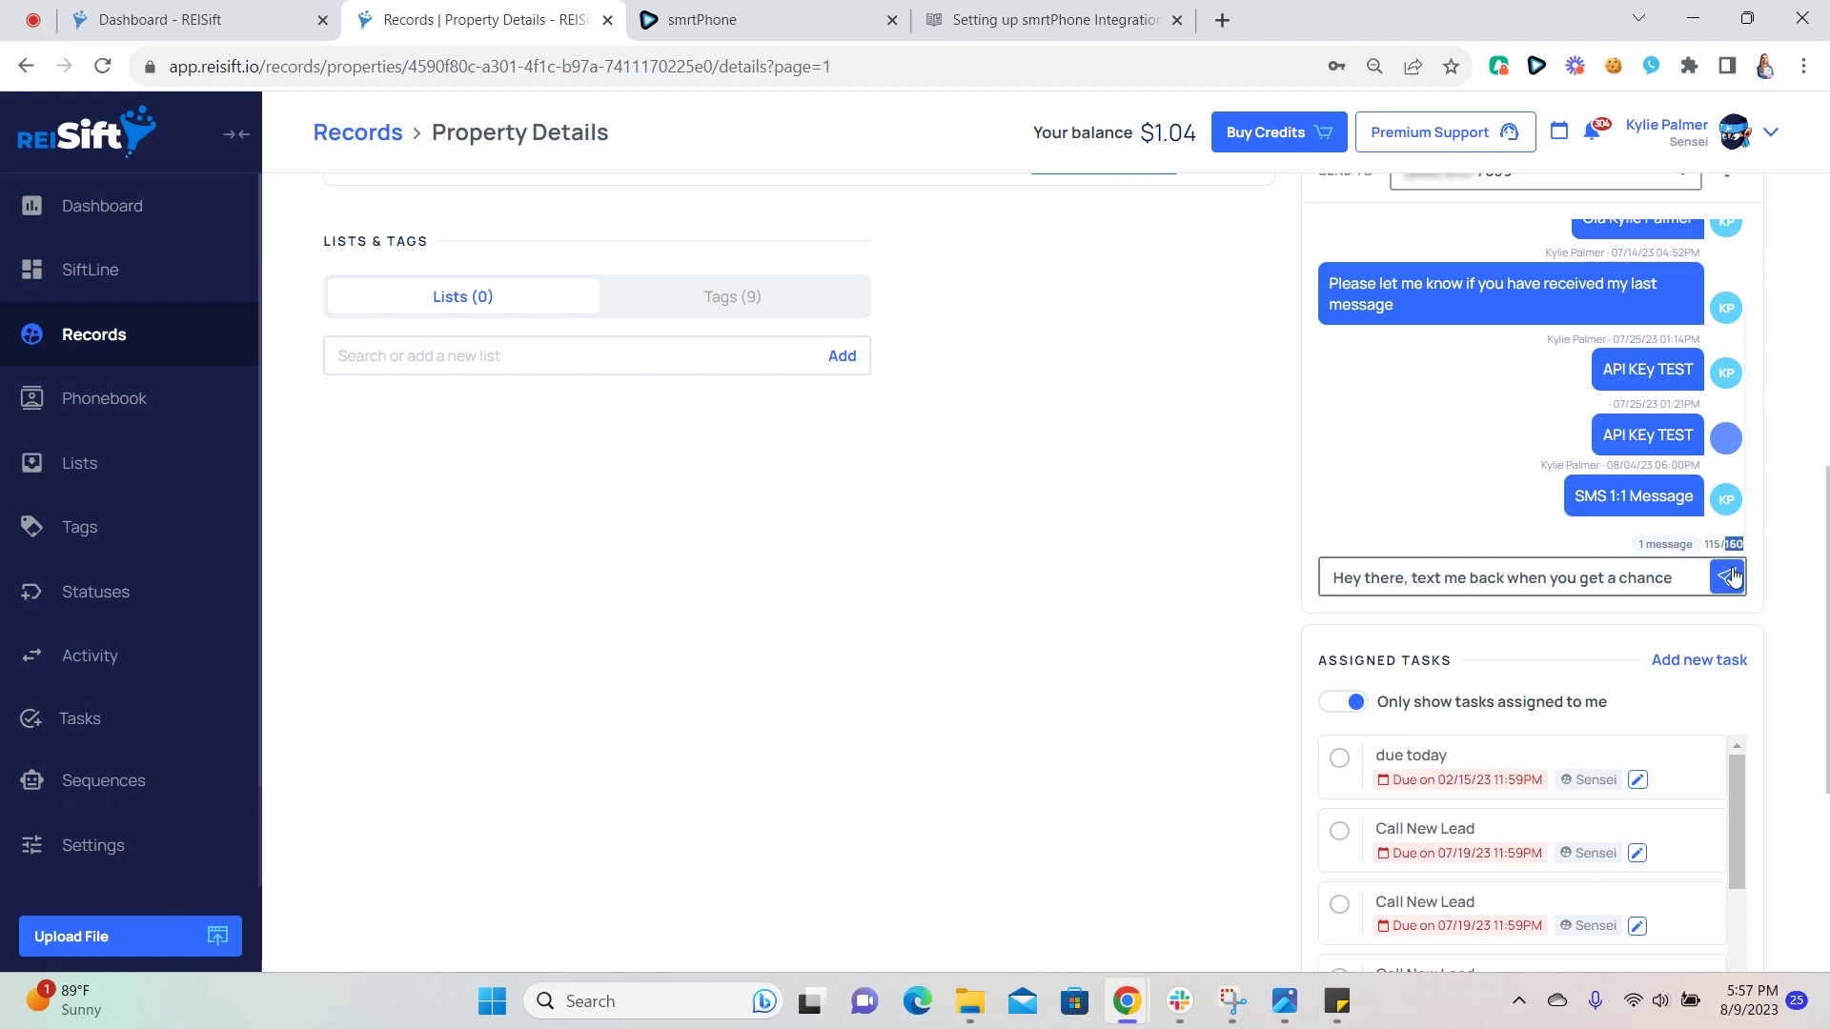
pyautogui.click(1710, 577)
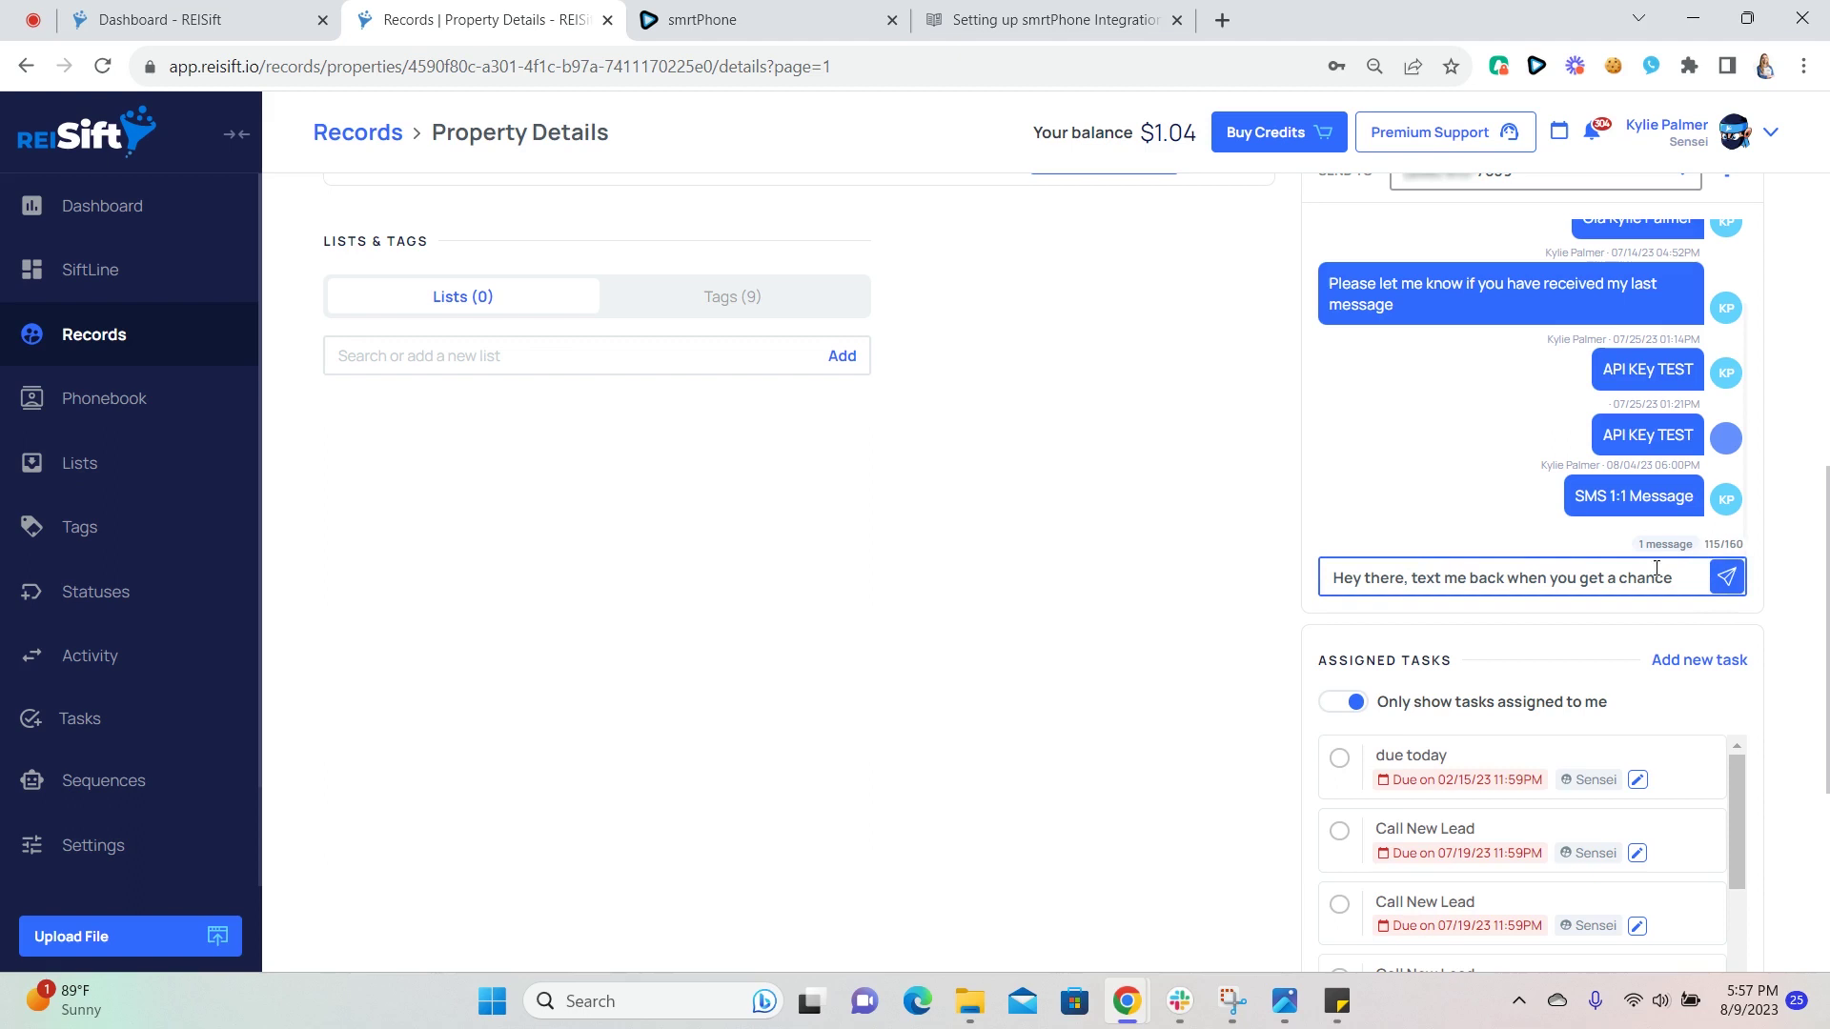
pyautogui.press('Return')
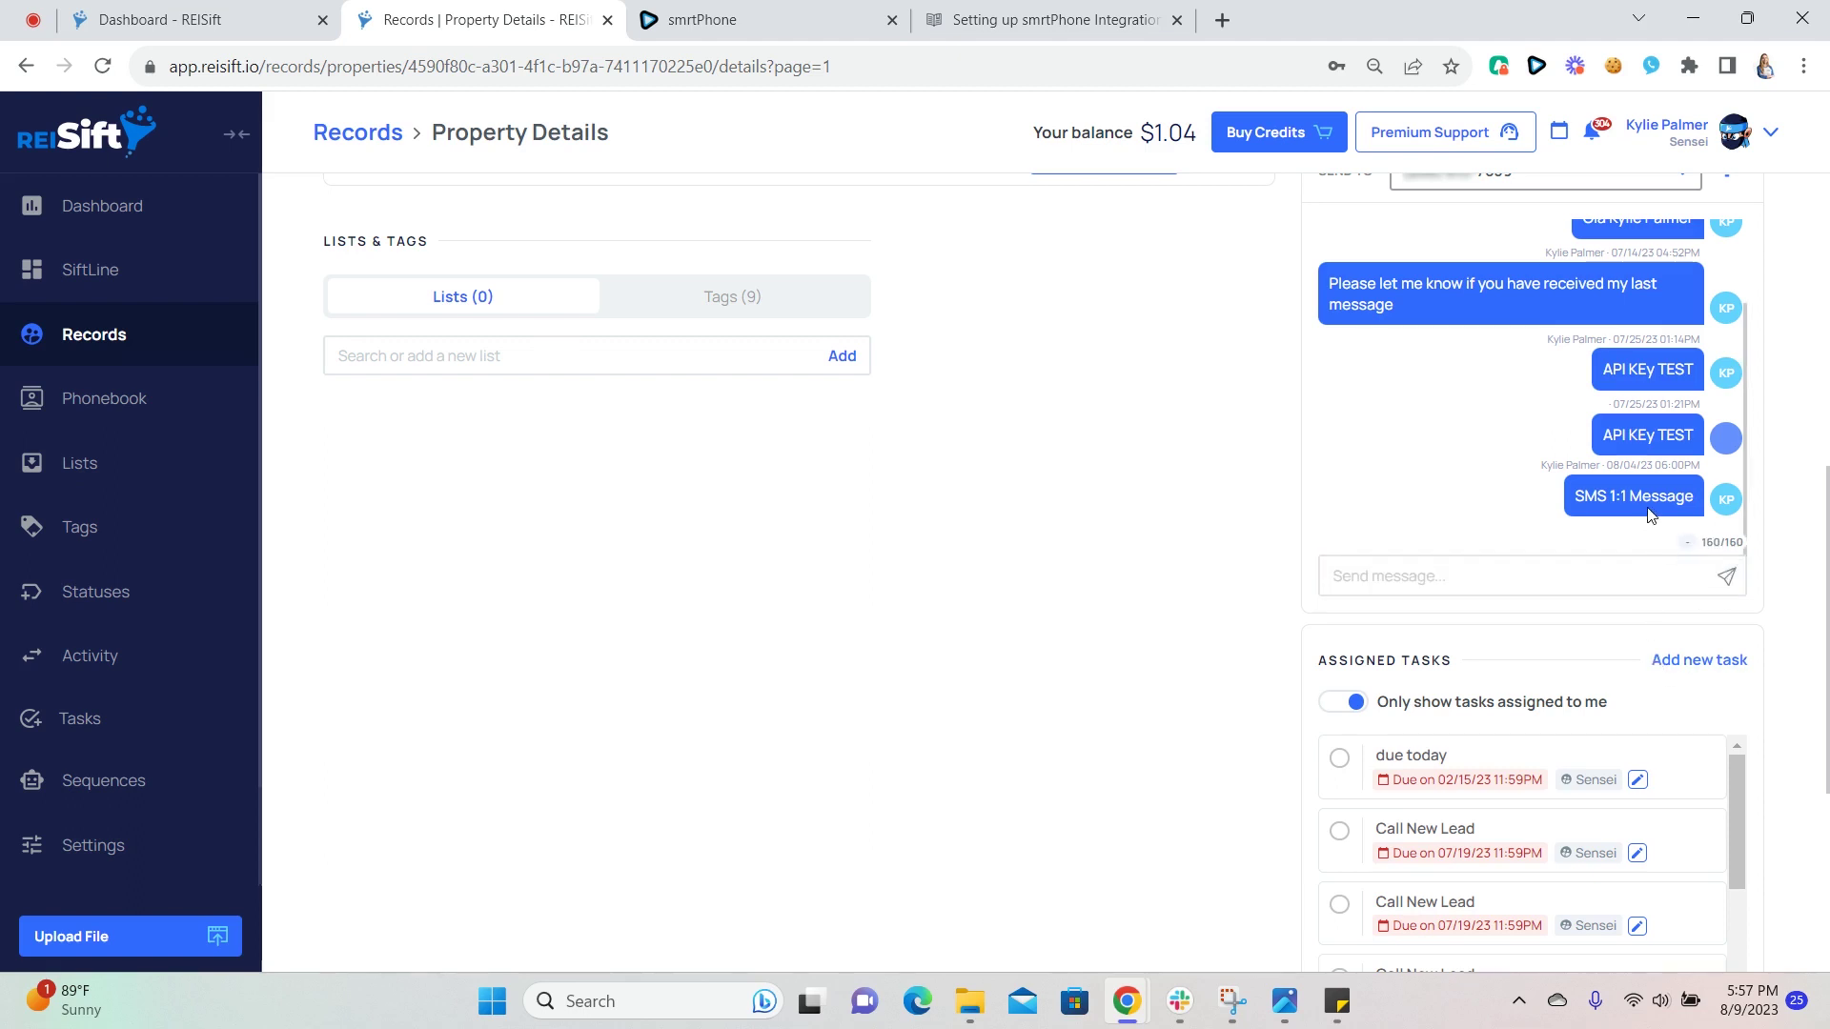
# Confirm the newly sent message appears in the SMS conversation
pyautogui.scroll(-1, 1652, 515)
pyautogui.scroll(3, 1598, 551)
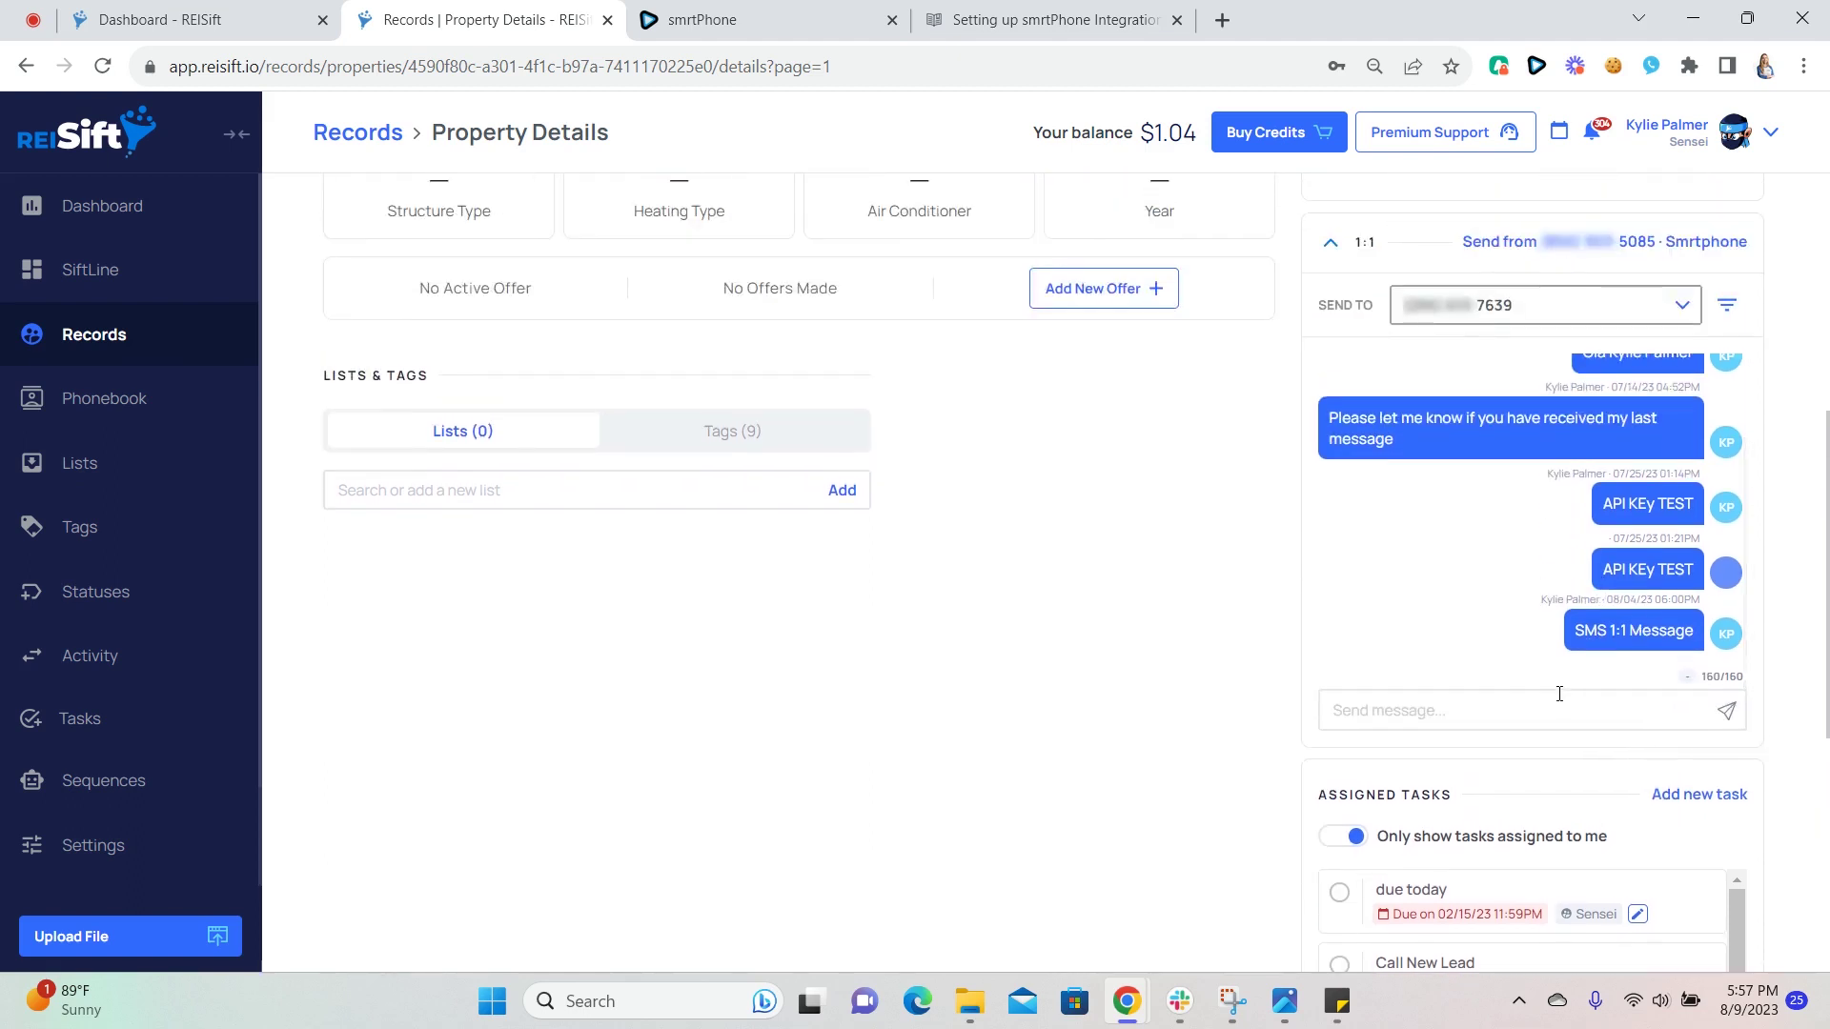
pyautogui.scroll(1, 1559, 693)
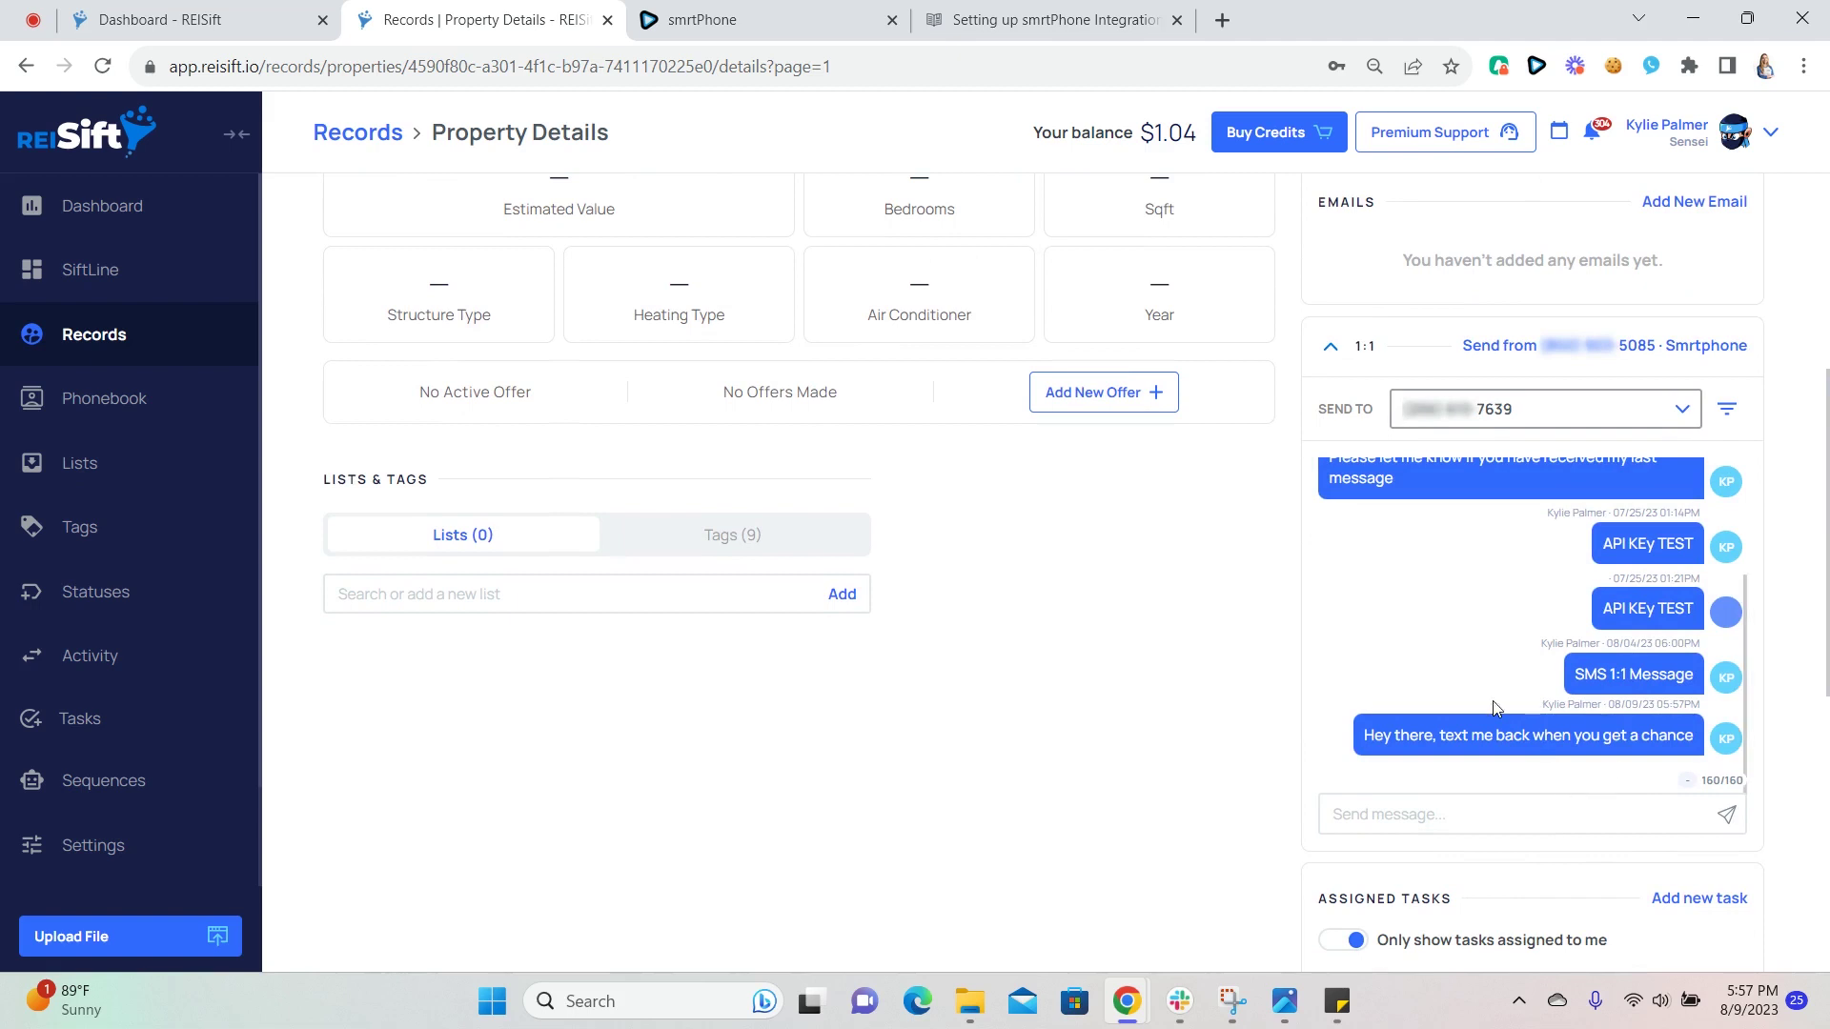
pyautogui.scroll(-1, 1487, 701)
pyautogui.moveTo(1390, 621); pyautogui.dragTo(1637, 633)
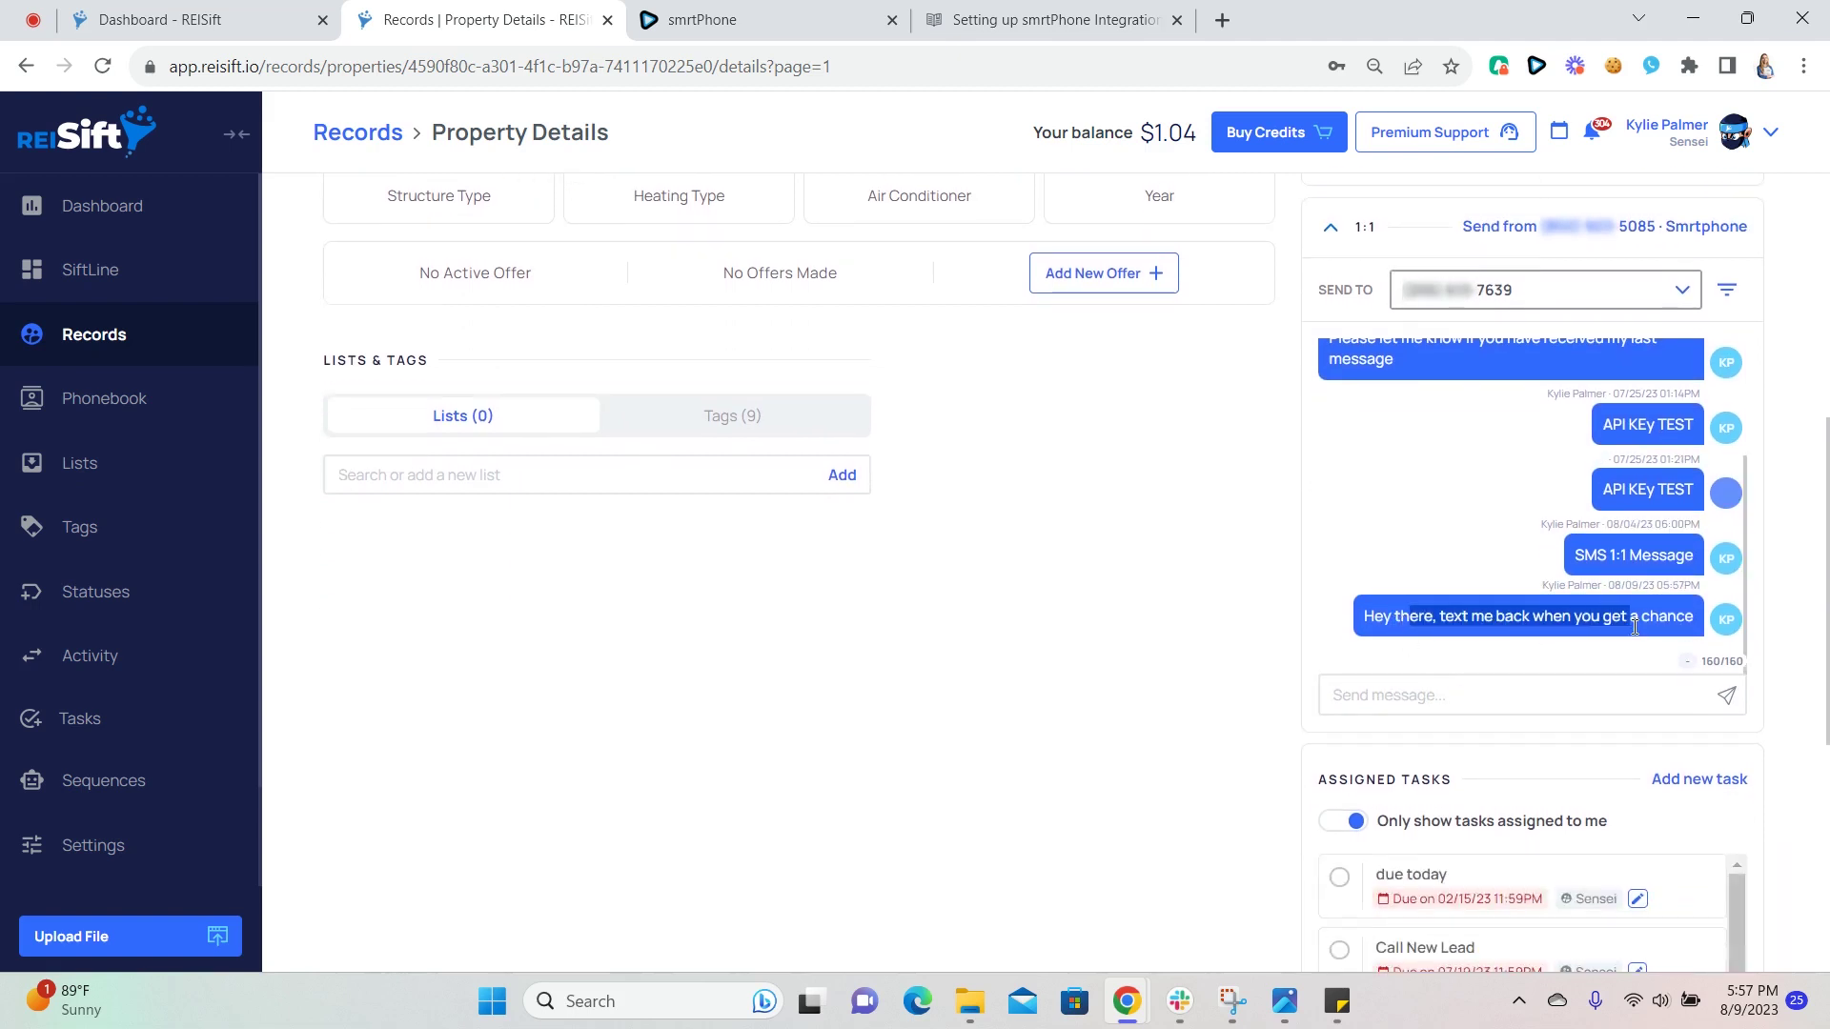
pyautogui.click(1602, 675)
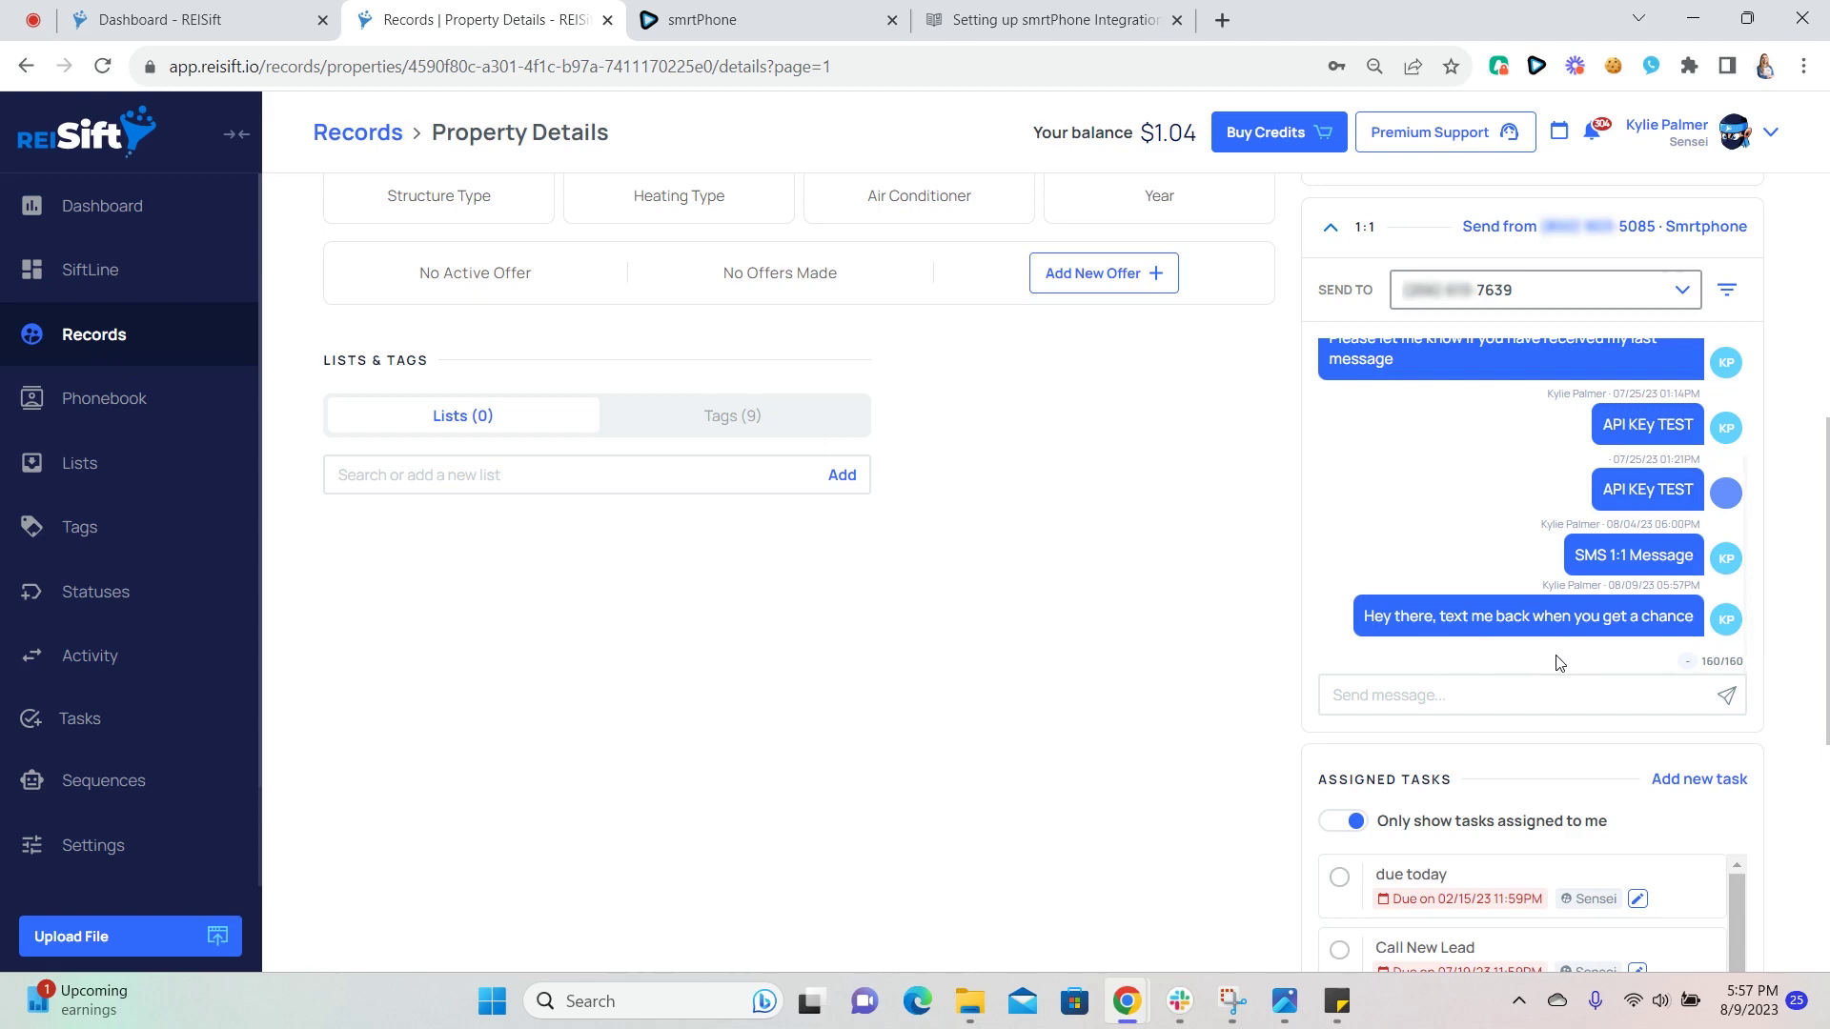
pyautogui.scroll(1, 1373, 303)
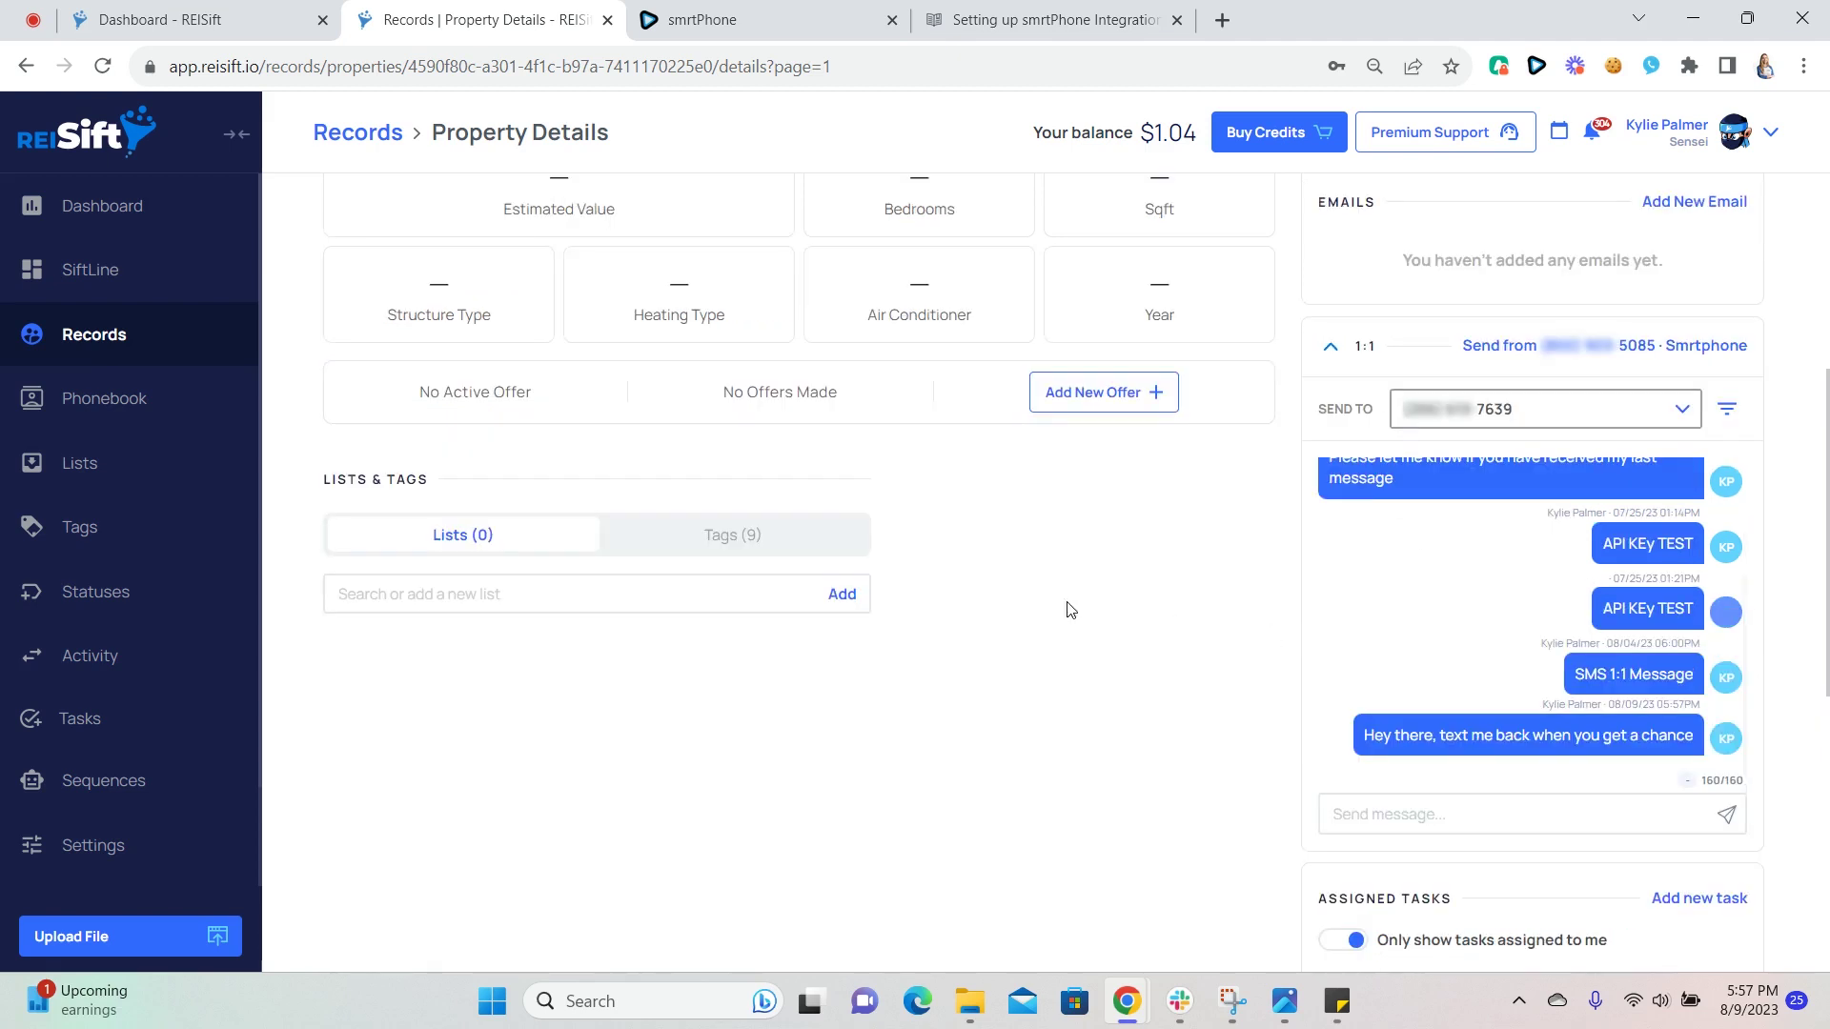
pyautogui.scroll(2, 1053, 602)
# Open the Activity Log and point out the new SMS event above the August 04 message
pyautogui.click(695, 225)
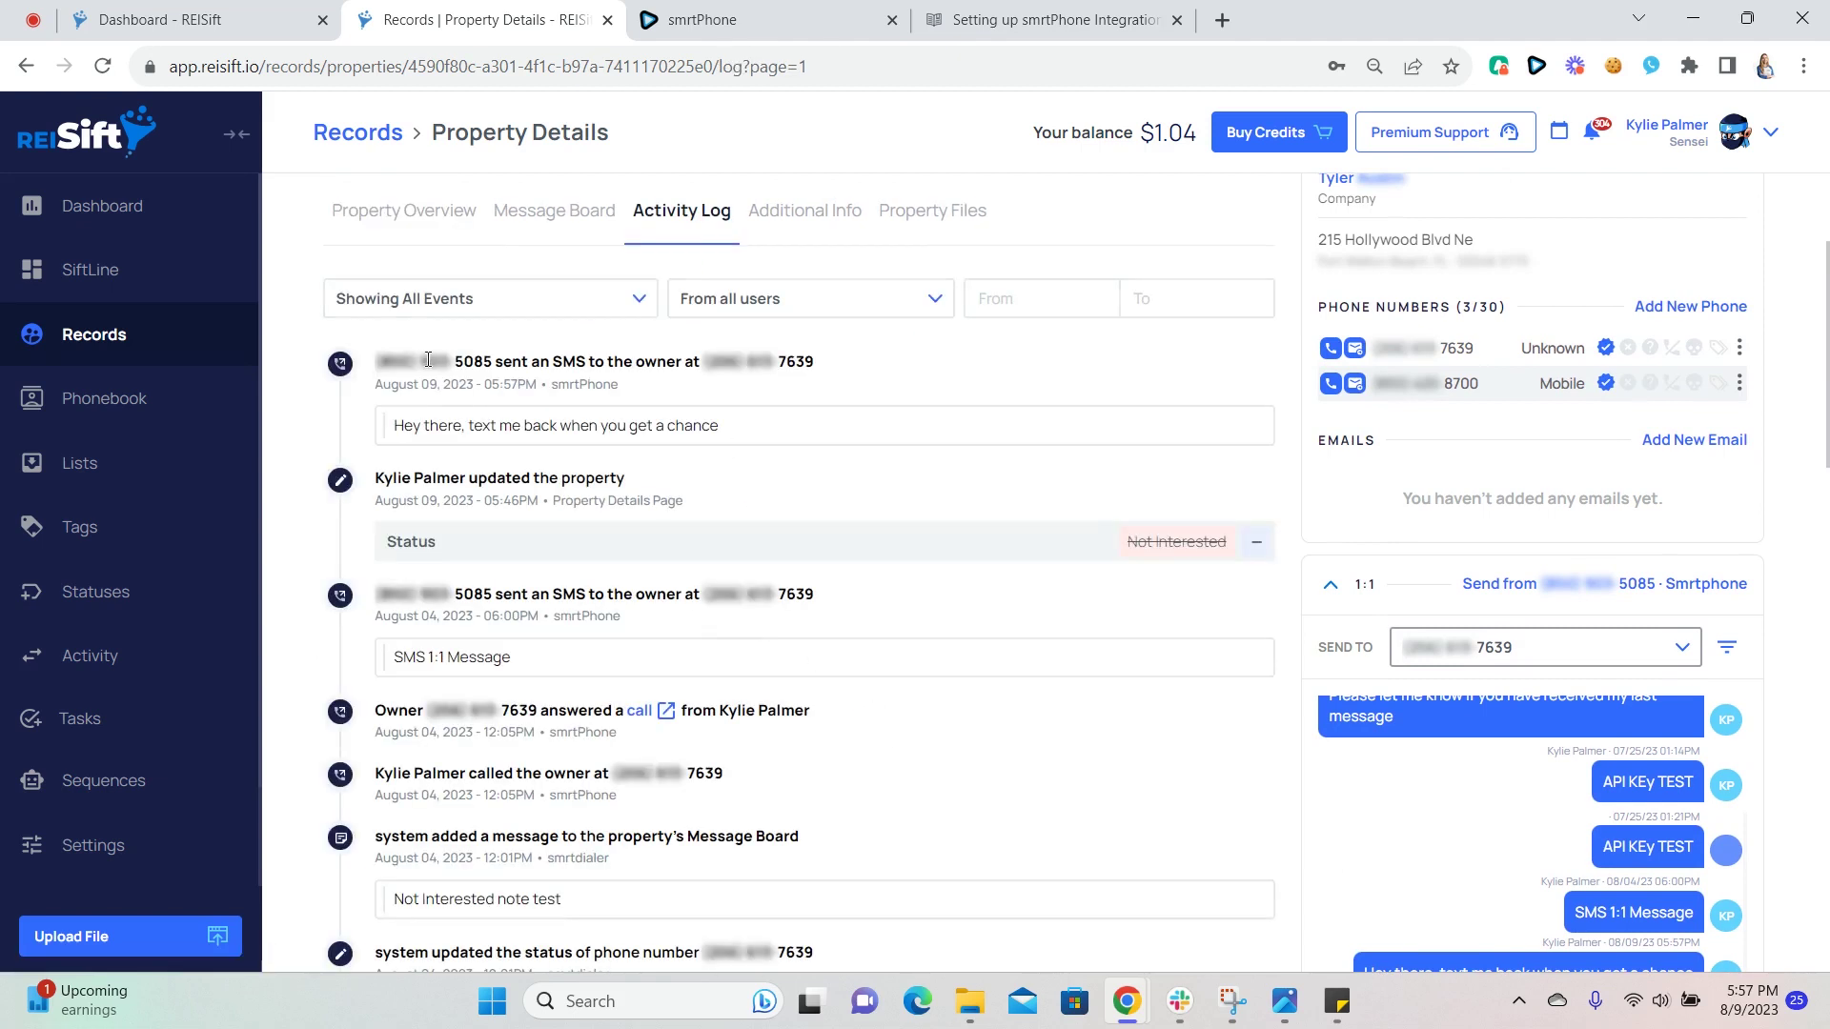
pyautogui.moveTo(490, 356); pyautogui.dragTo(646, 395)
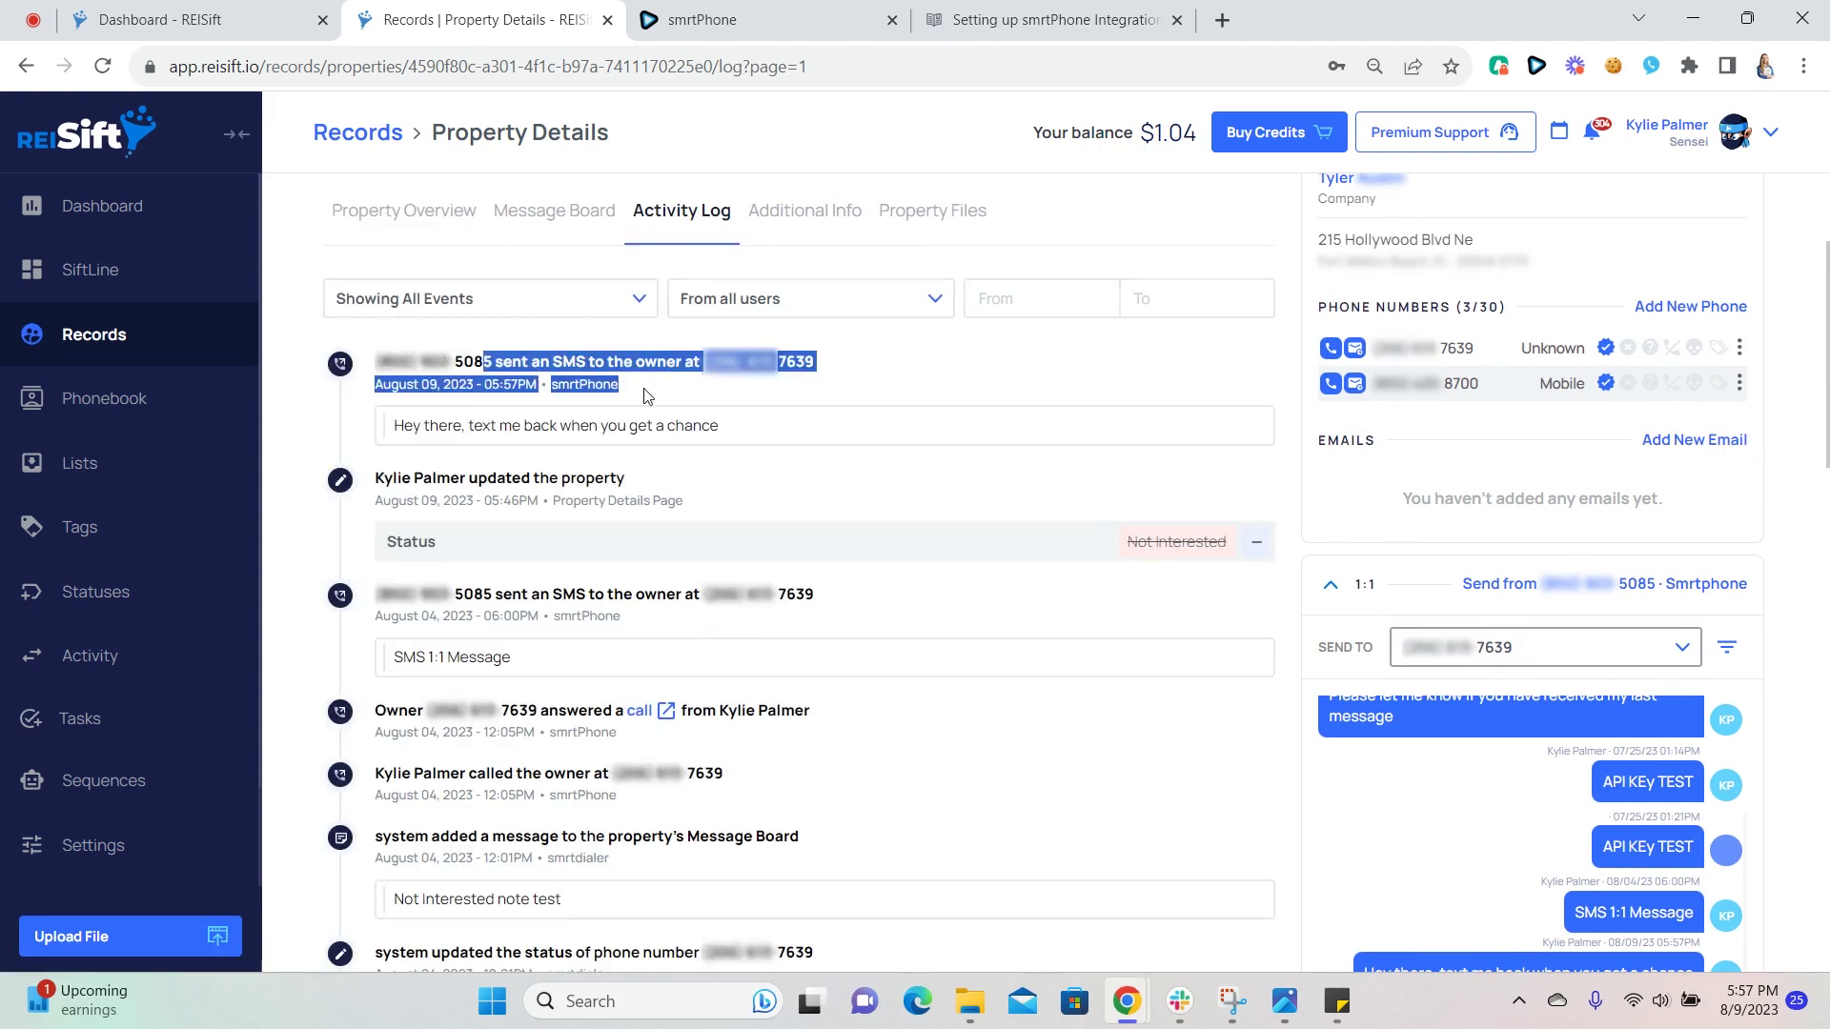
pyautogui.click(460, 430)
pyautogui.scroll(-1, 1258, 602)
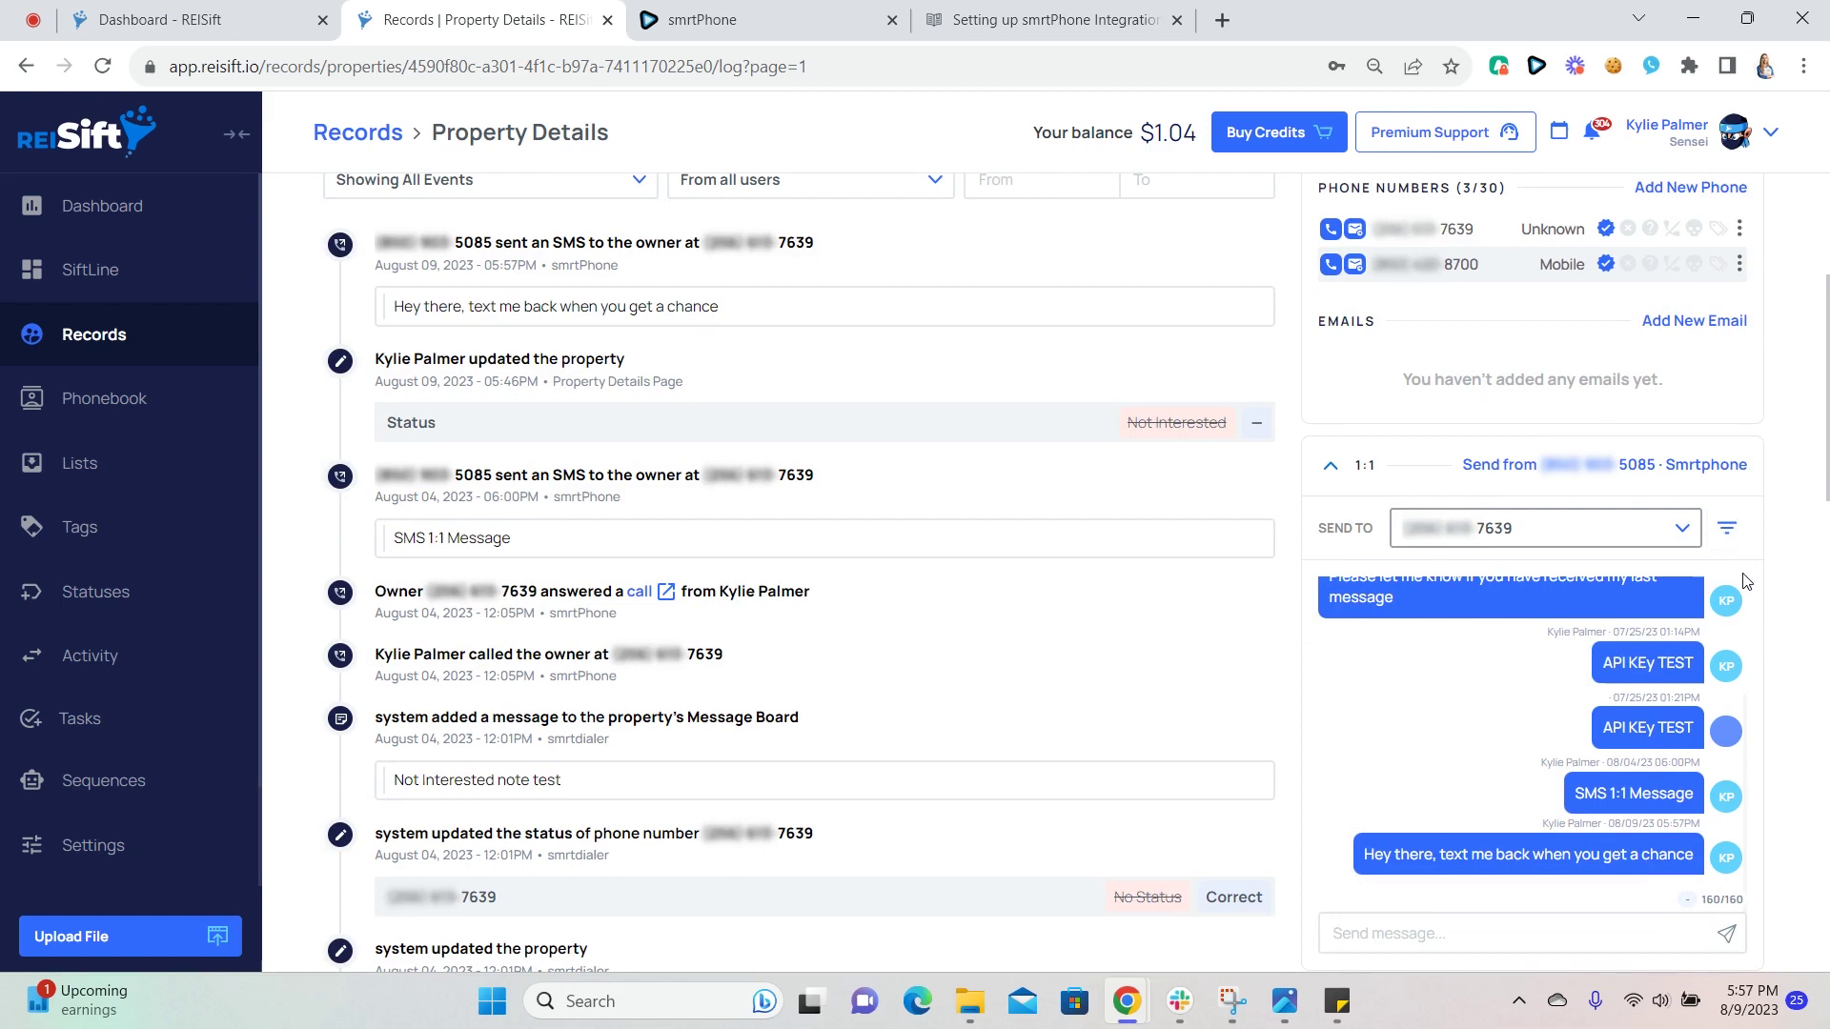
# Open the conversation's message filter and keep Show Messages From set to All numbers
pyautogui.click(1724, 537)
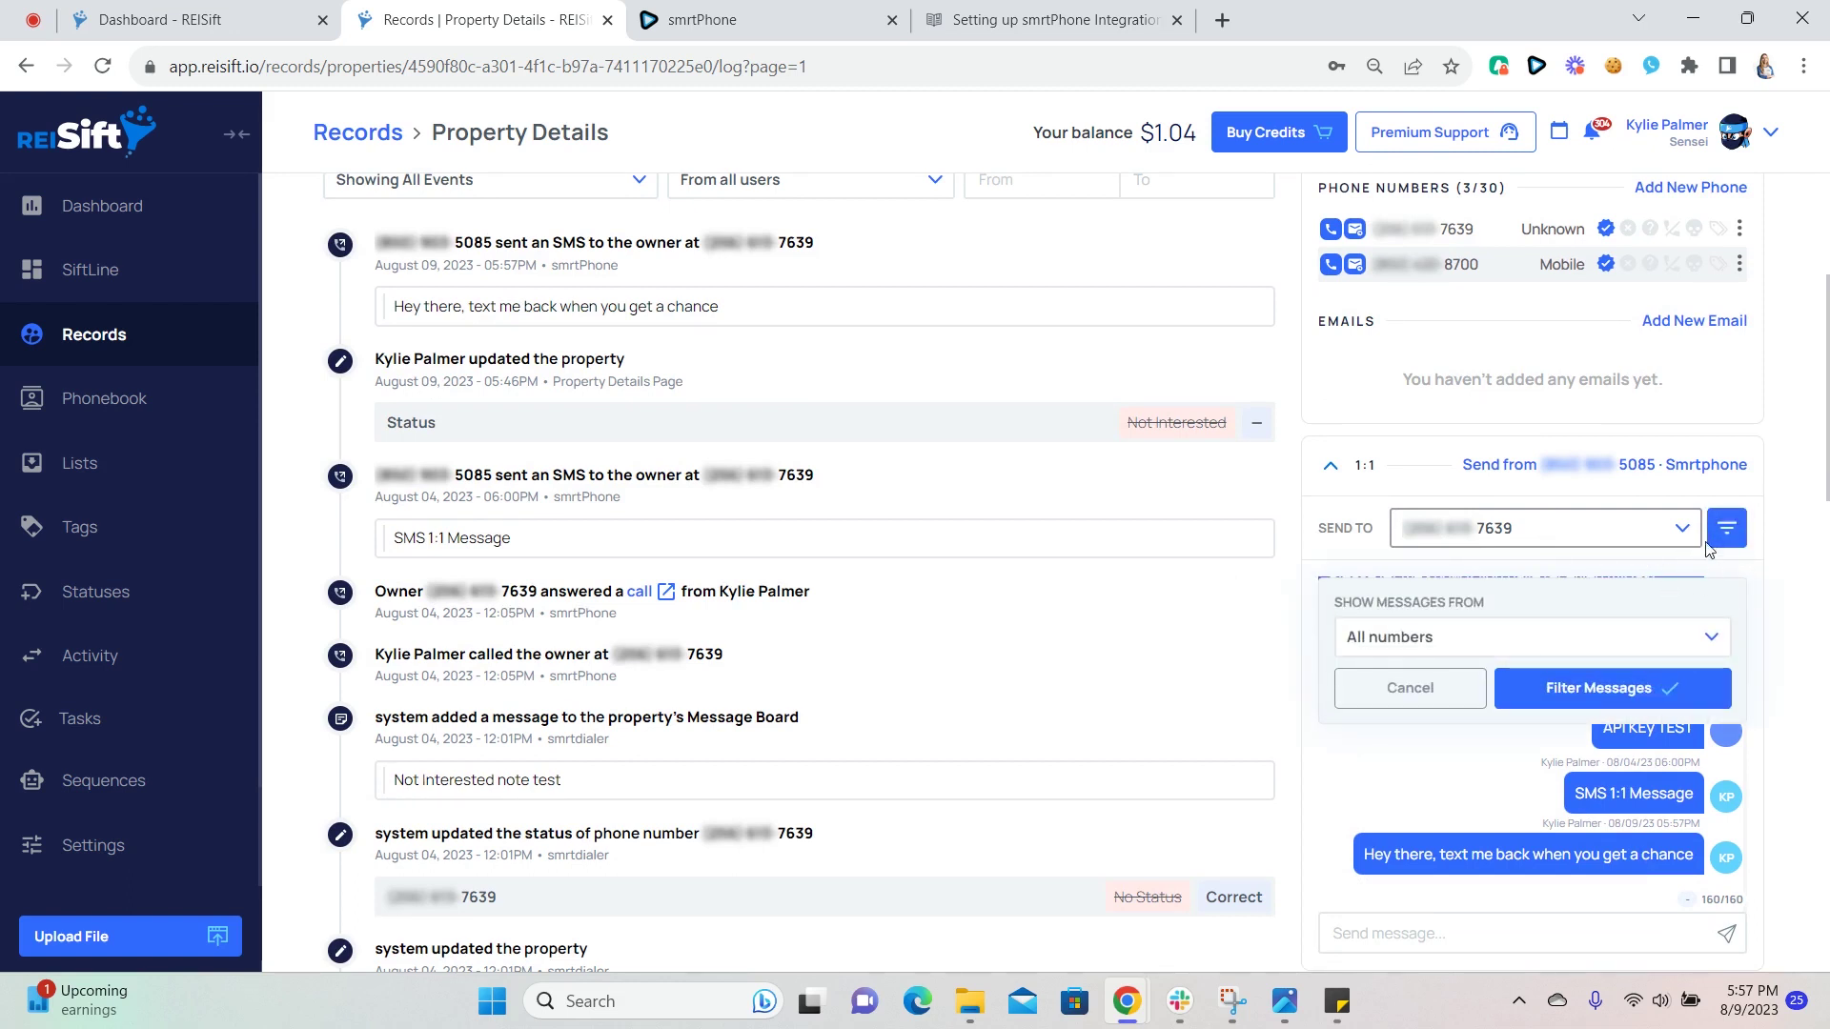
pyautogui.scroll(1, 1725, 597)
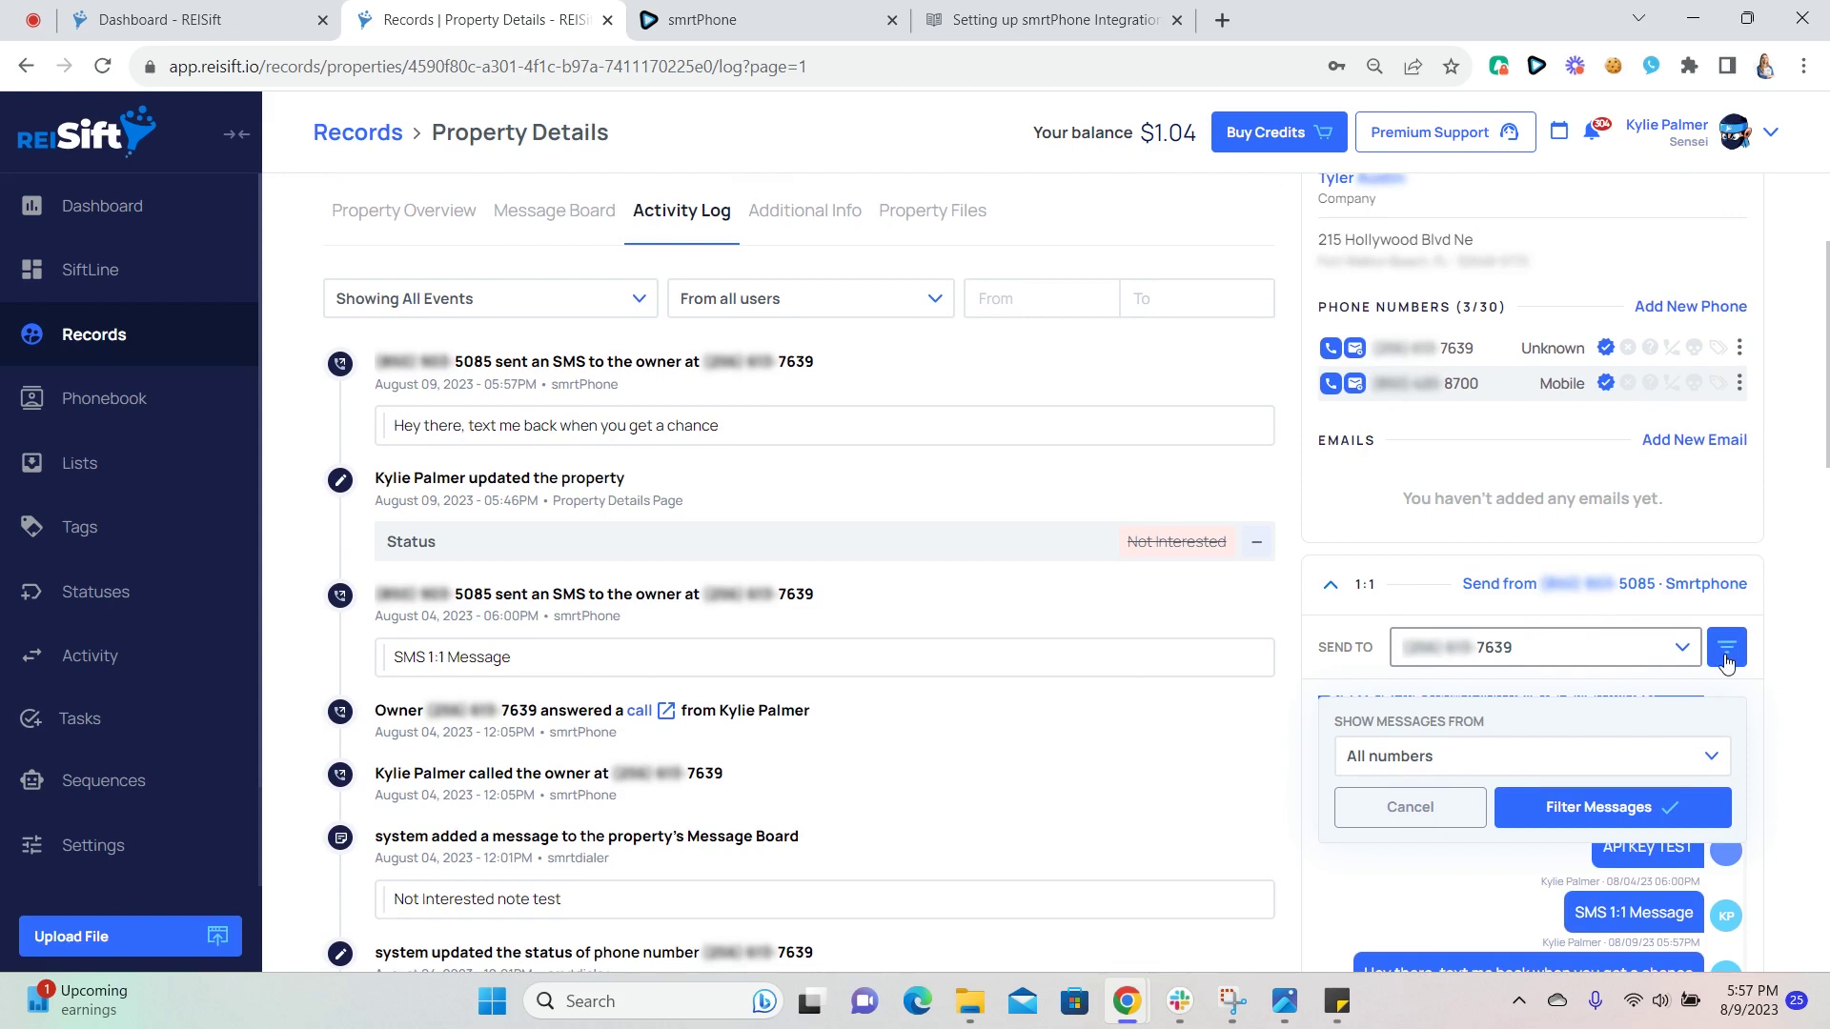
pyautogui.scroll(-1, 1427, 591)
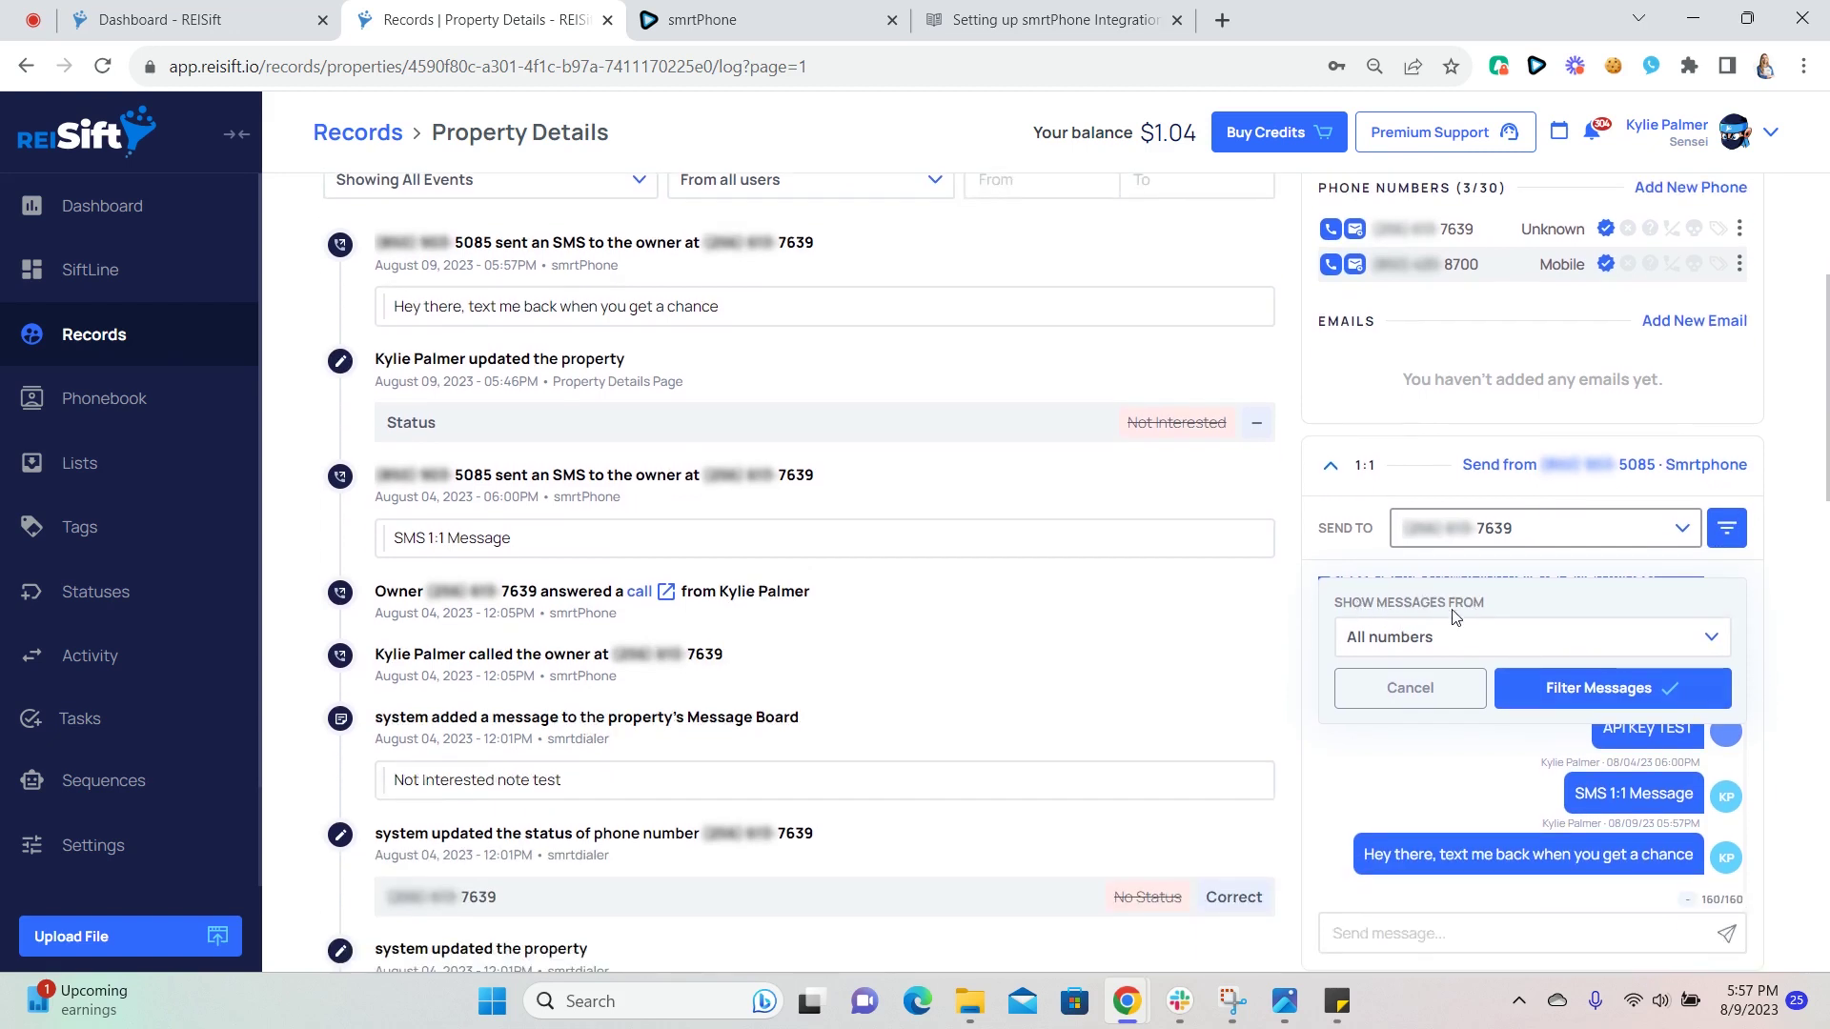
pyautogui.click(1455, 641)
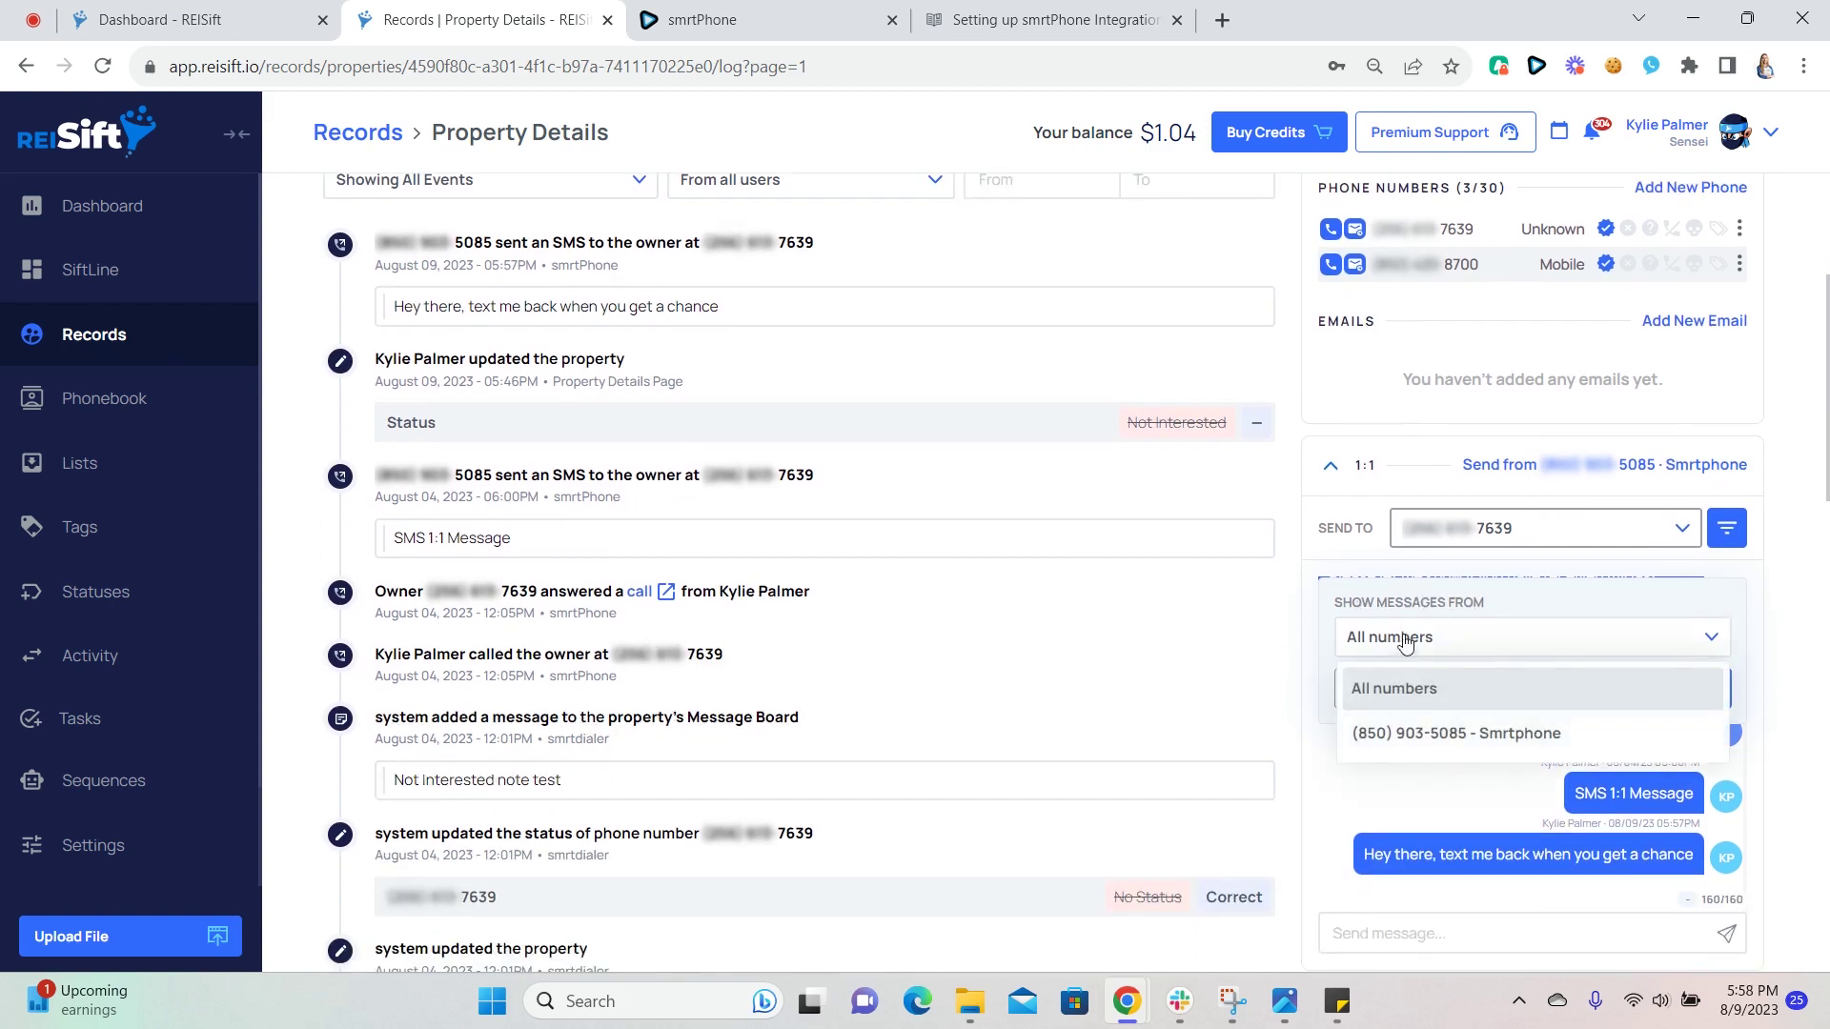
pyautogui.click(1408, 601)
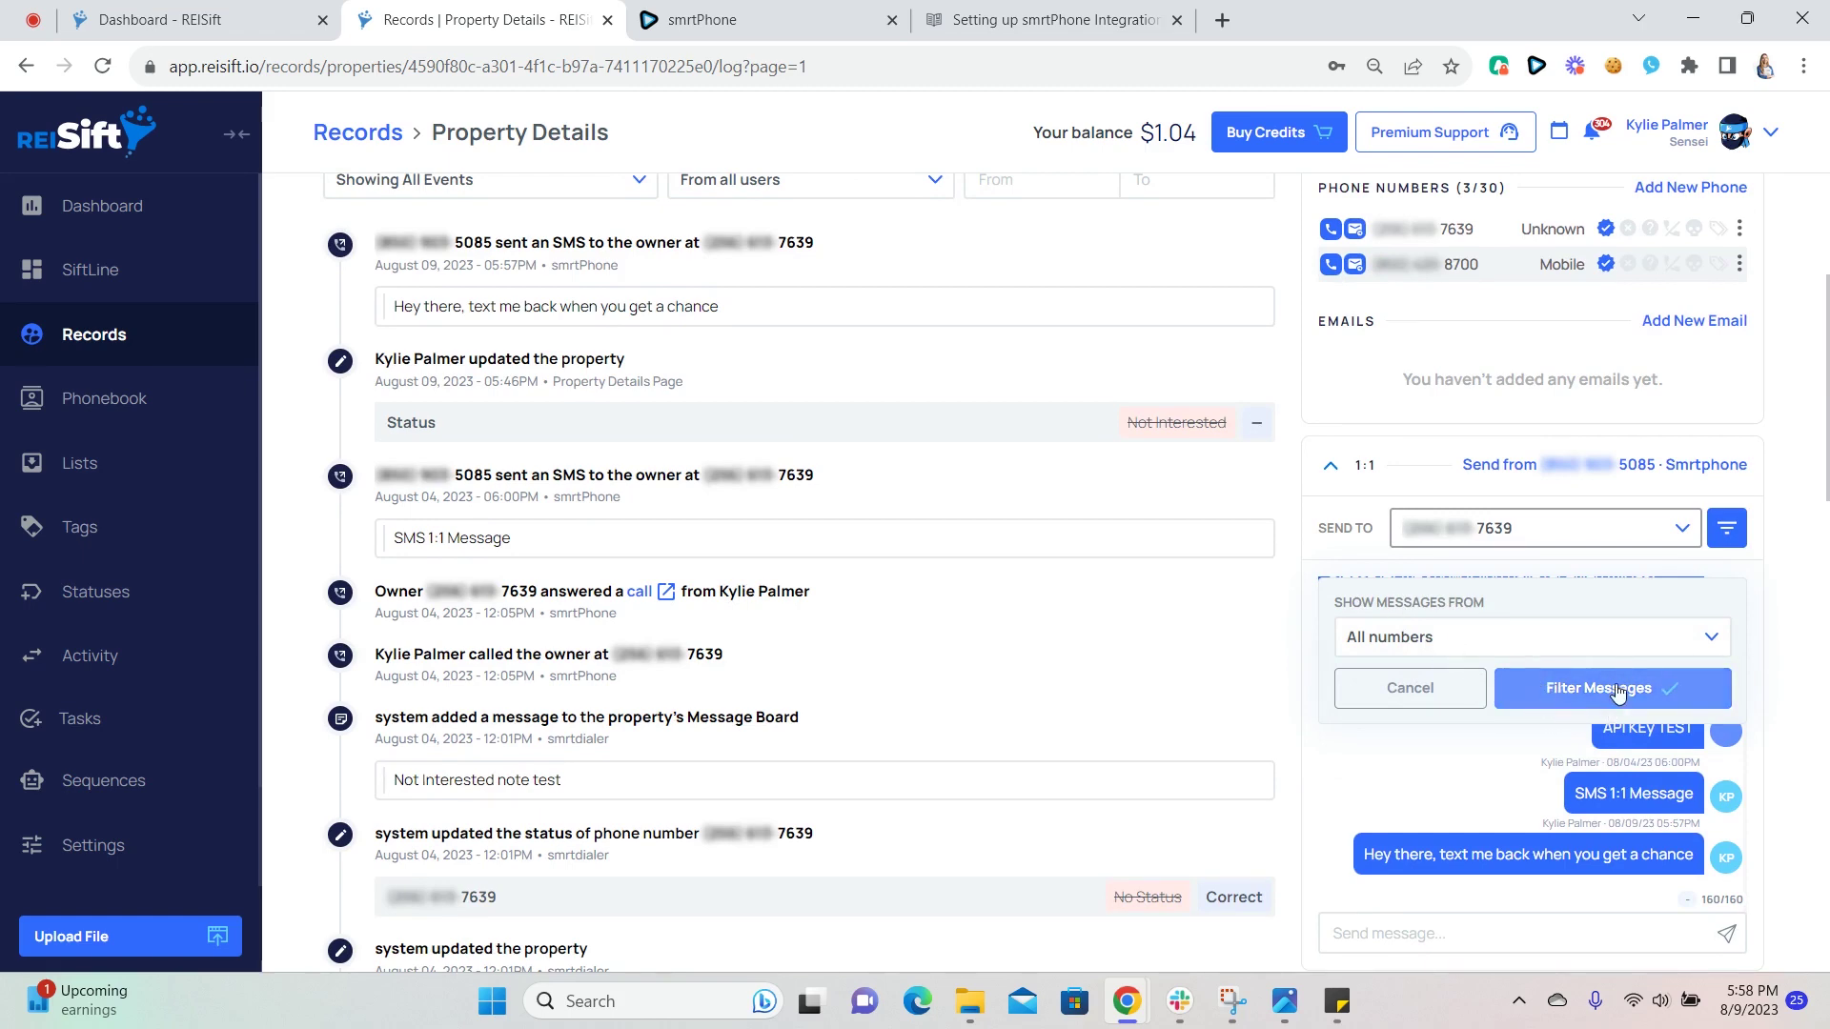
pyautogui.scroll(-1, 1726, 625)
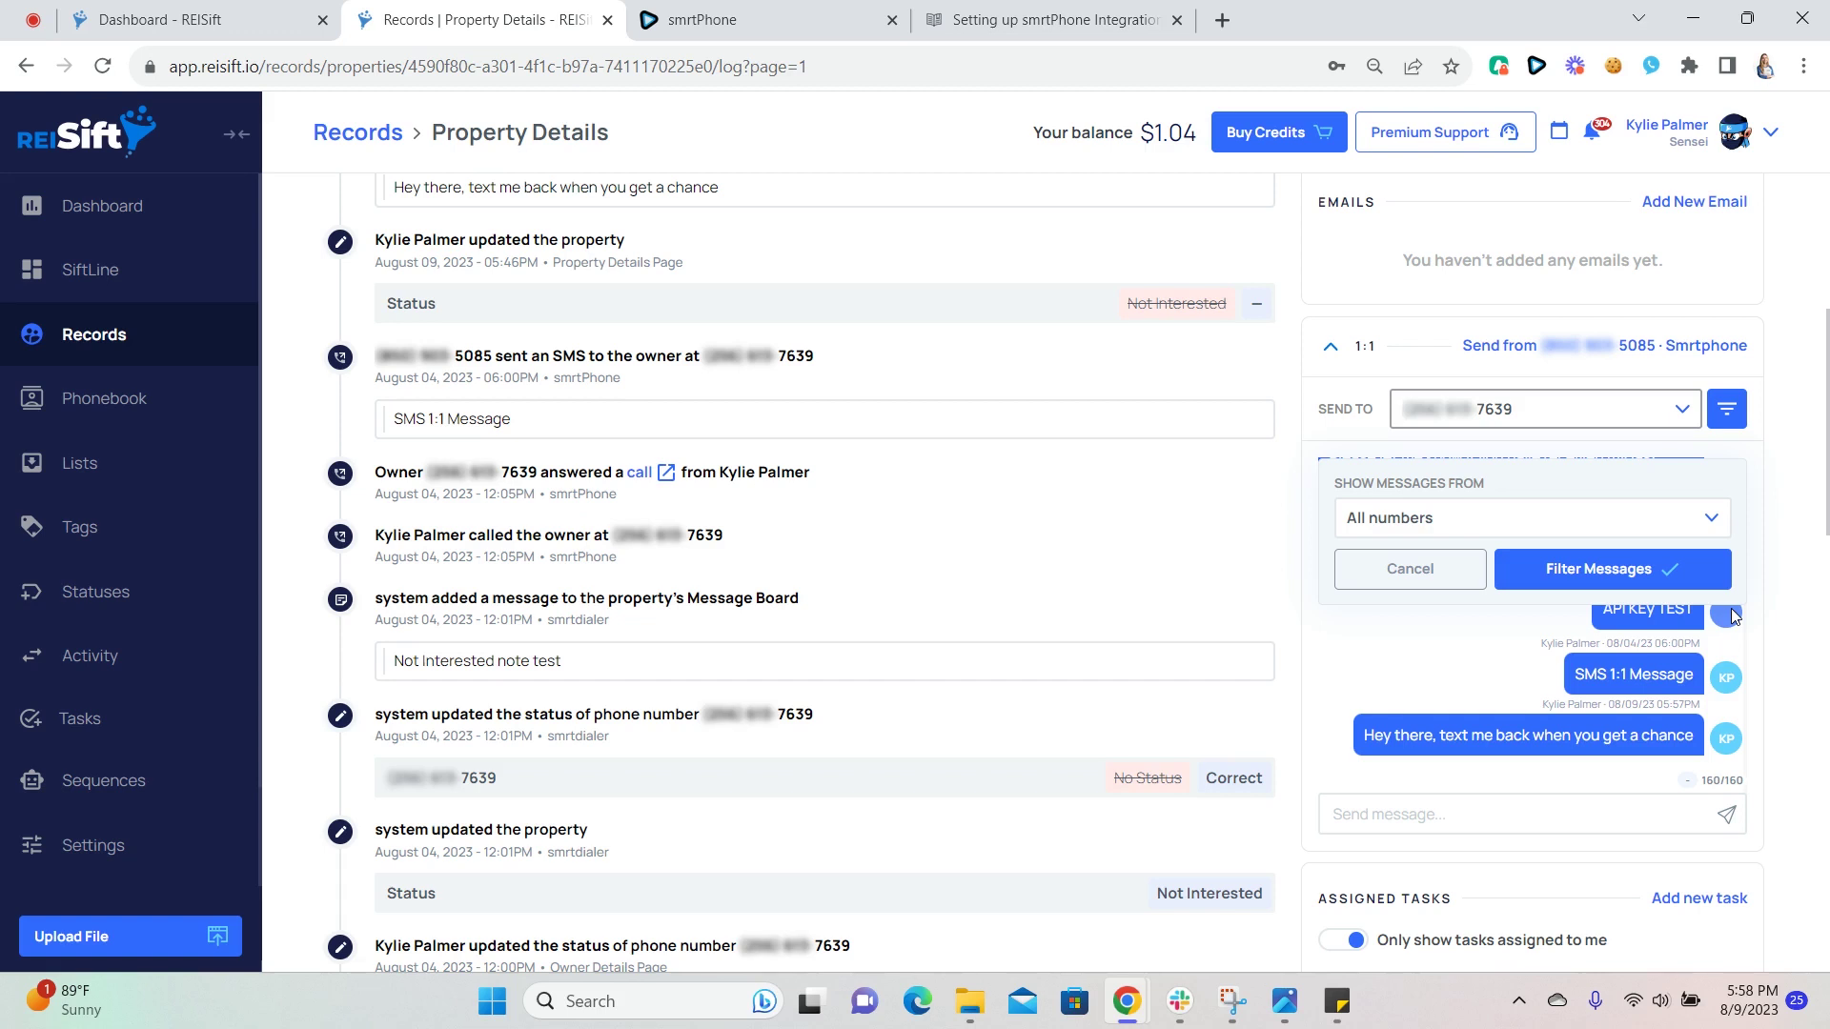
# Open the profile avatar dropdown in the top bar showing Help Center and Logout
pyautogui.click(1771, 141)
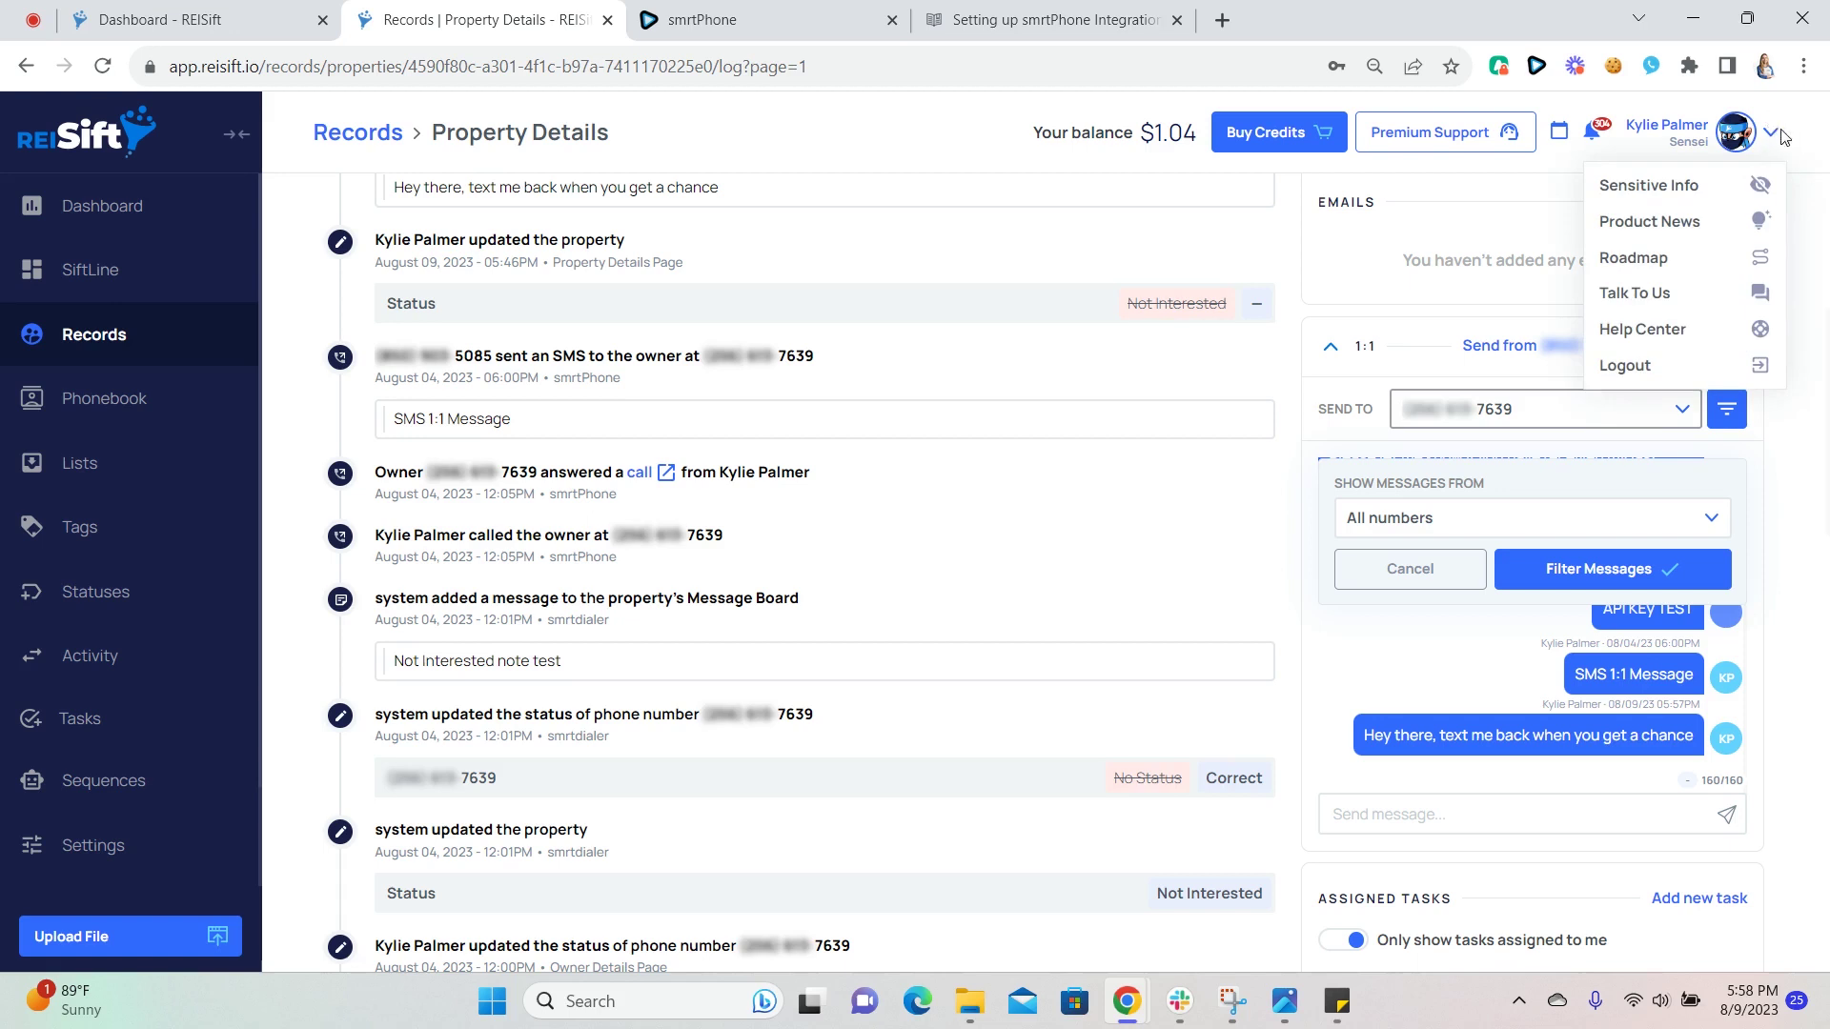